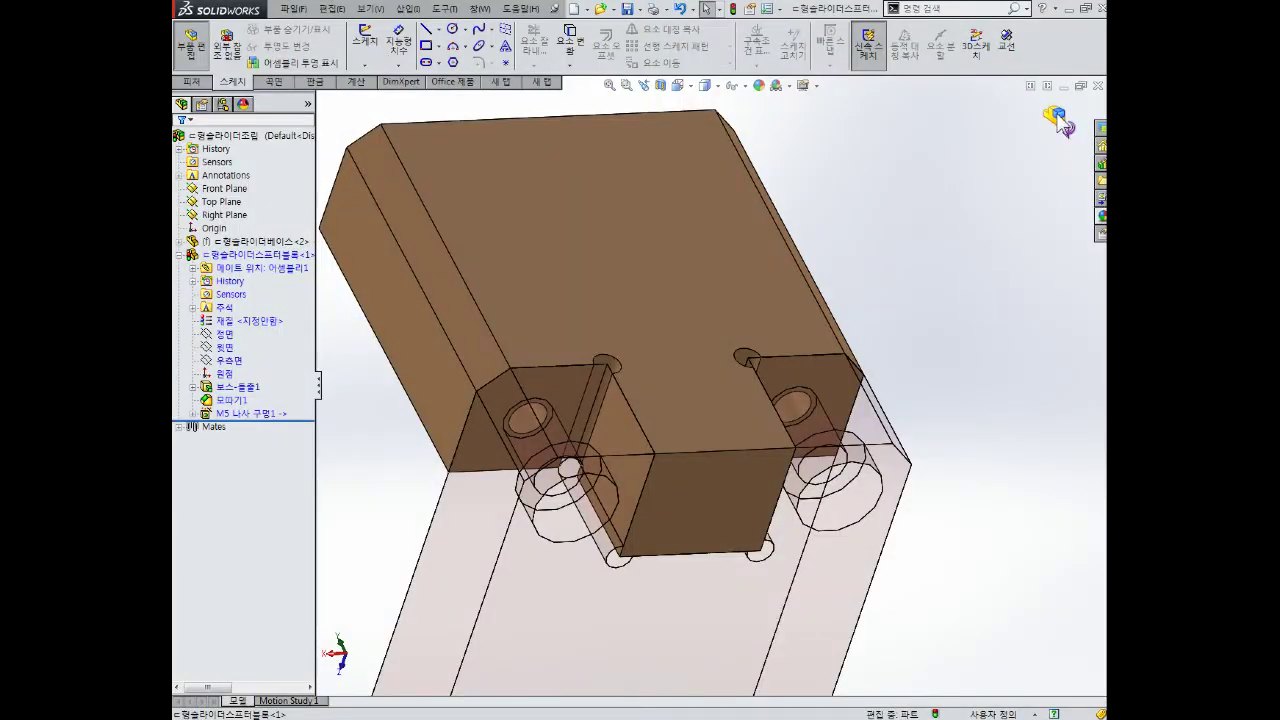
Step: Exit part editing and orbit and zoom the assembly to inspect the plate and block
{"action": "left_click", "coordinate": [1055, 118]}
{"action": "mouse_move", "coordinate": [893, 293]}
{"action": "middle_mouse_down"}
{"action": "mouse_move", "coordinate": [837, 229]}
{"action": "mouse_move", "coordinate": [843, 197]}
{"action": "mouse_move", "coordinate": [671, 299]}
{"action": "middle_mouse_up"}
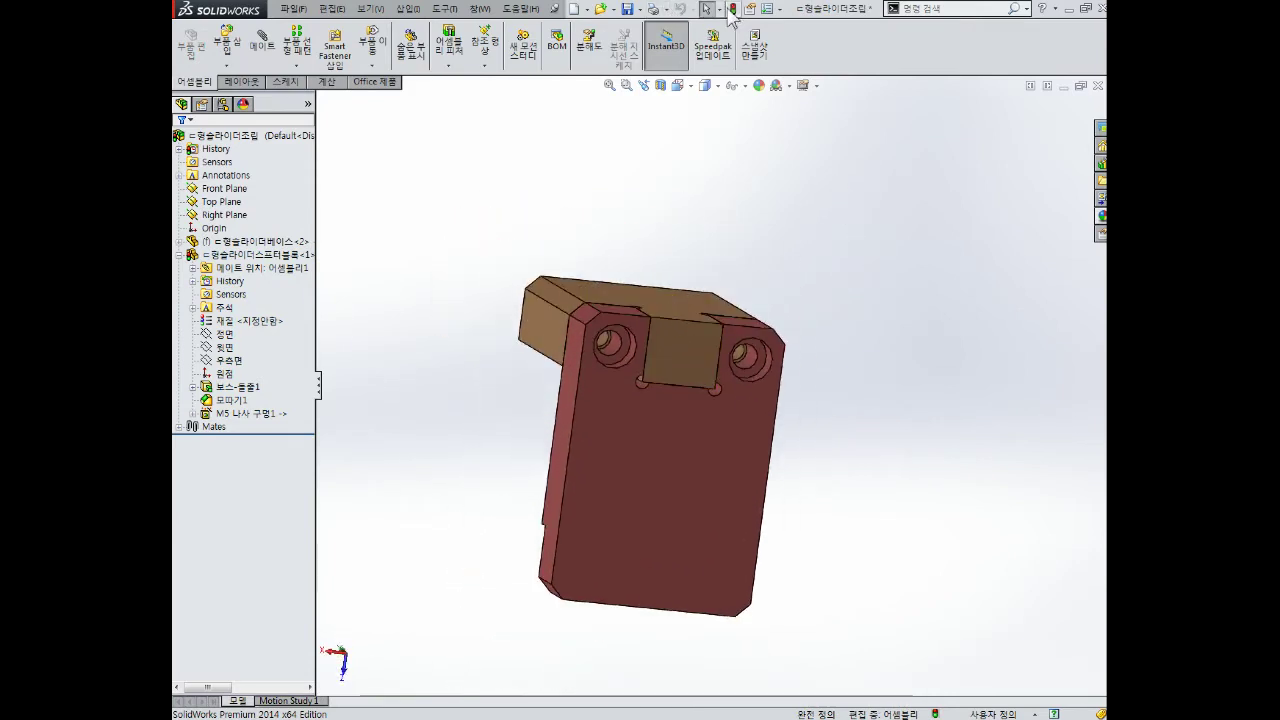
{"action": "scroll", "coordinate": [640, 345], "scroll_direction": "down", "scroll_amount": 2}
{"action": "scroll", "coordinate": [560, 356], "scroll_direction": "down", "scroll_amount": 3}
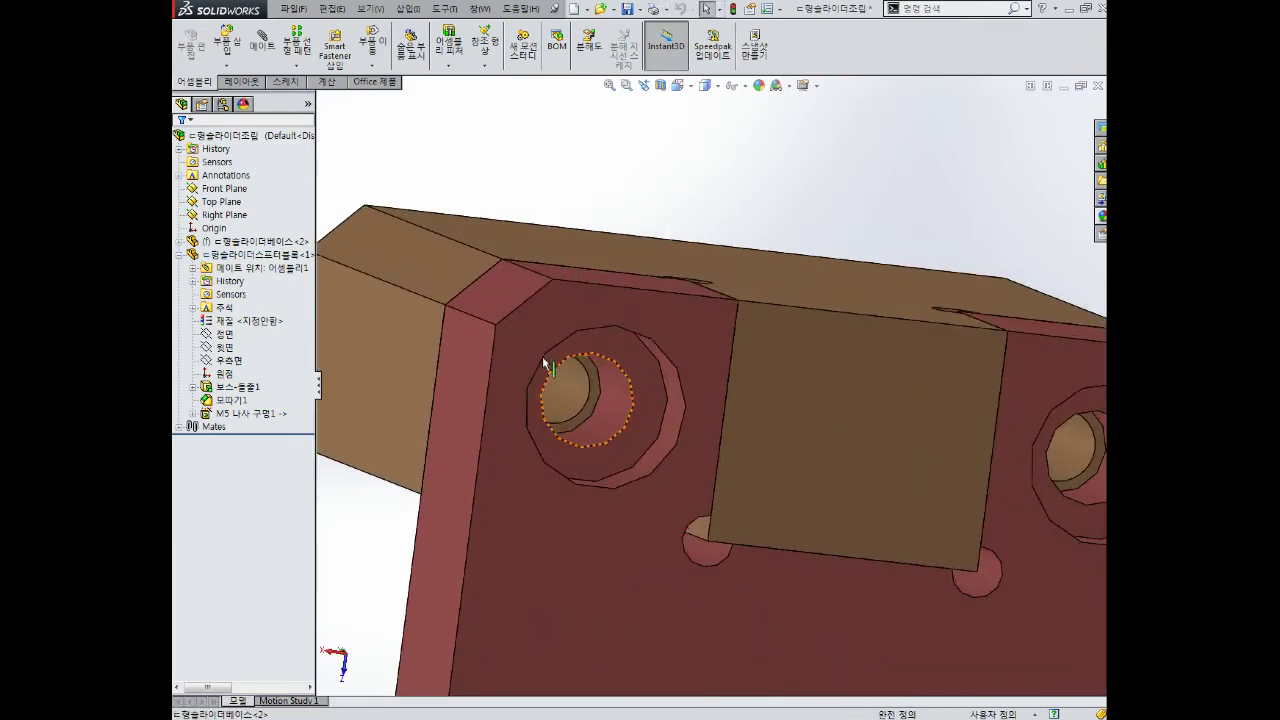
{"action": "scroll", "coordinate": [580, 360], "scroll_direction": "down", "scroll_amount": 3}
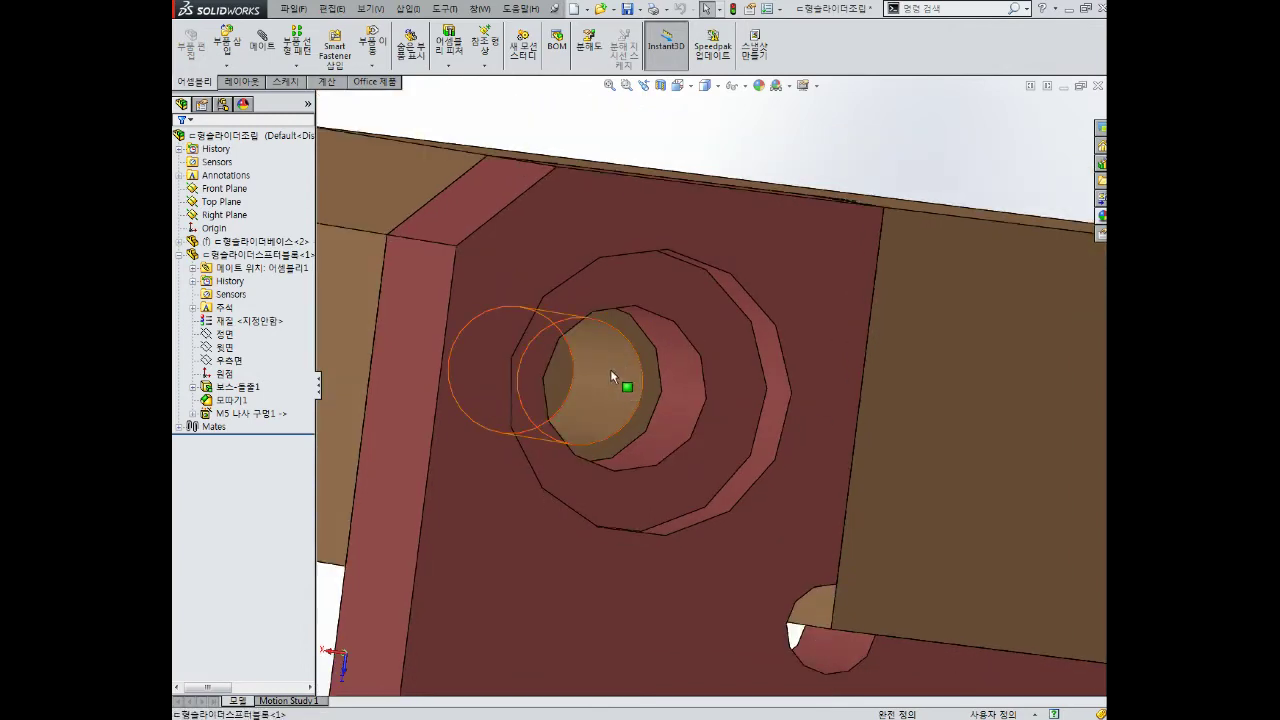
{"action": "mouse_move", "coordinate": [612, 375]}
{"action": "middle_mouse_down"}
{"action": "mouse_move", "coordinate": [589, 331]}
{"action": "mouse_move", "coordinate": [606, 387]}
{"action": "middle_mouse_up"}
{"action": "scroll", "coordinate": [591, 339], "scroll_direction": "up", "scroll_amount": 3}
{"action": "scroll", "coordinate": [582, 313], "scroll_direction": "down", "scroll_amount": 3}
{"action": "scroll", "coordinate": [576, 285], "scroll_direction": "down", "scroll_amount": 2}
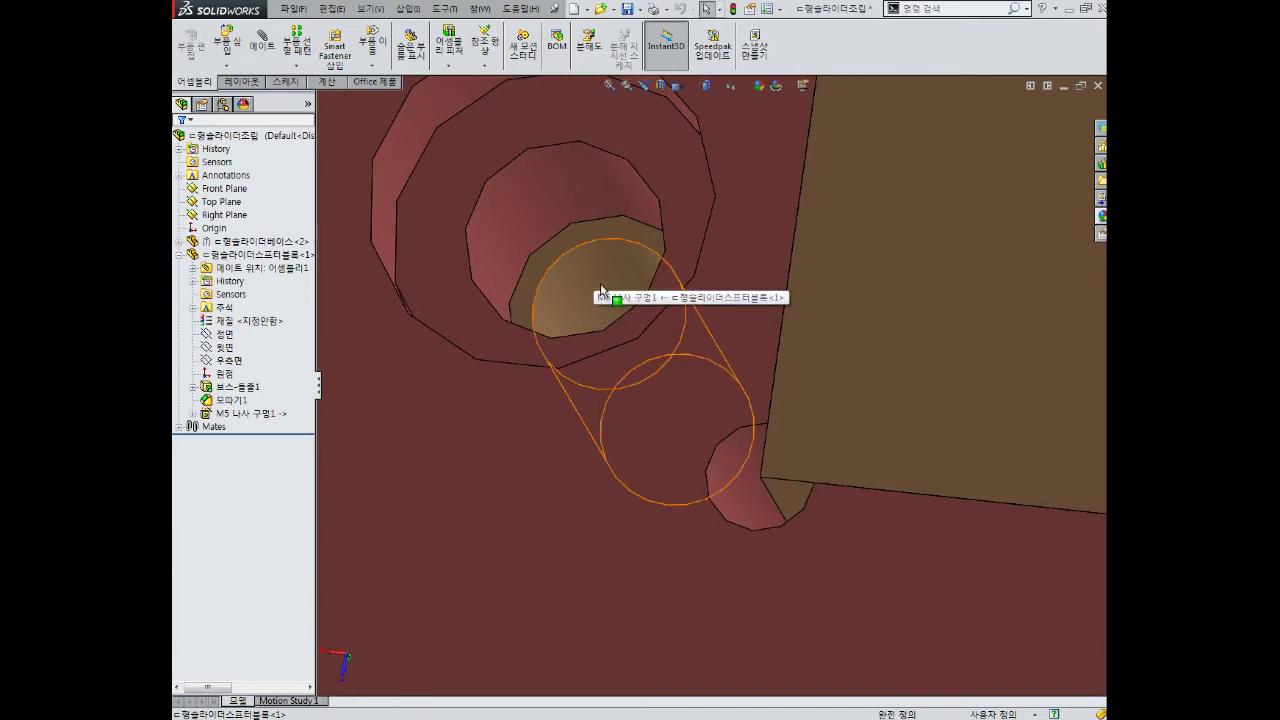
{"action": "scroll", "coordinate": [600, 290], "scroll_direction": "up", "scroll_amount": 5}
{"action": "middle_click_drag", "start_coordinate": [600, 290], "coordinate": [894, 414]}
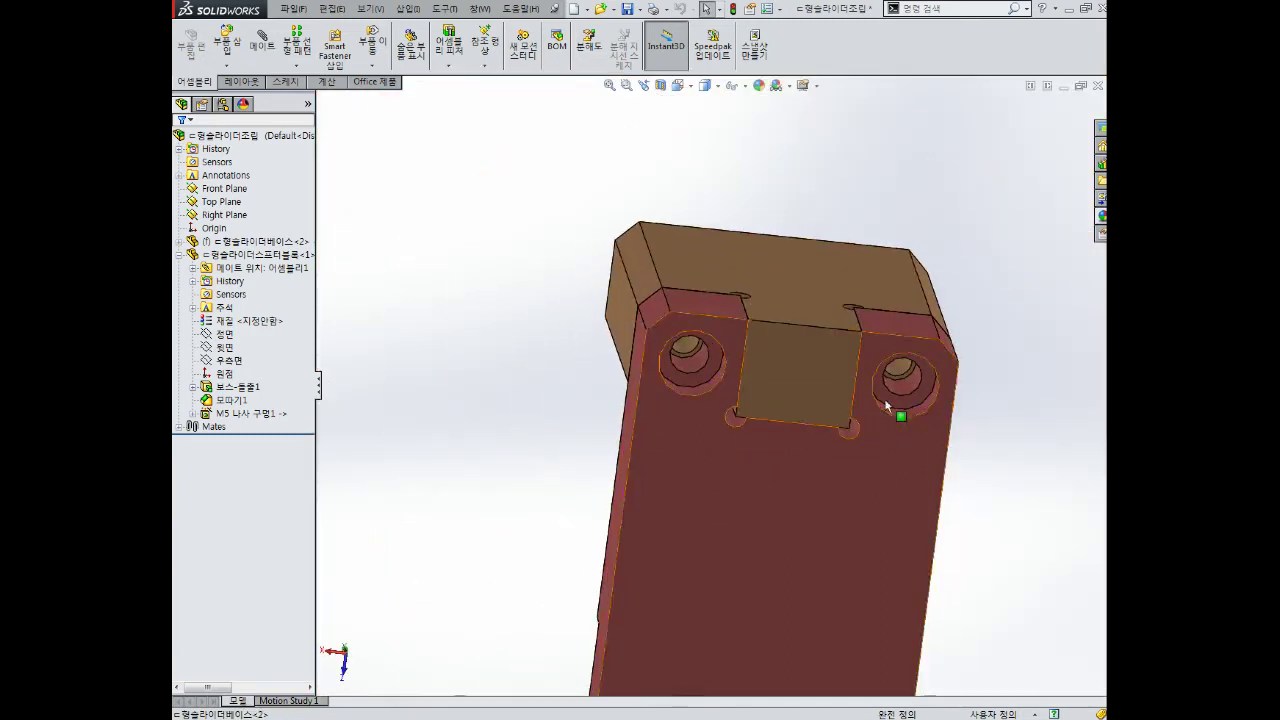
{"action": "scroll", "coordinate": [903, 355], "scroll_direction": "down", "scroll_amount": 3}
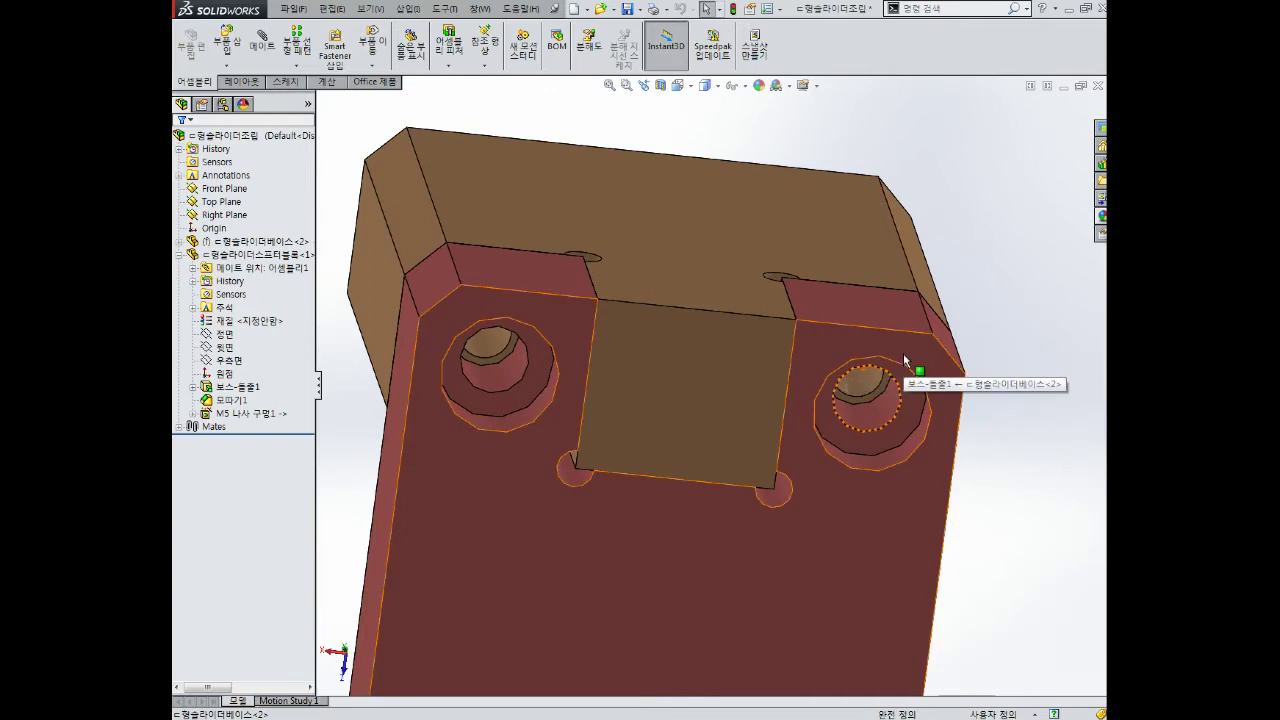
Step: Open the top stopper block part in its own window from its face
{"action": "middle_click_drag", "start_coordinate": [903, 355], "coordinate": [763, 227]}
{"action": "right_click", "coordinate": [763, 227]}
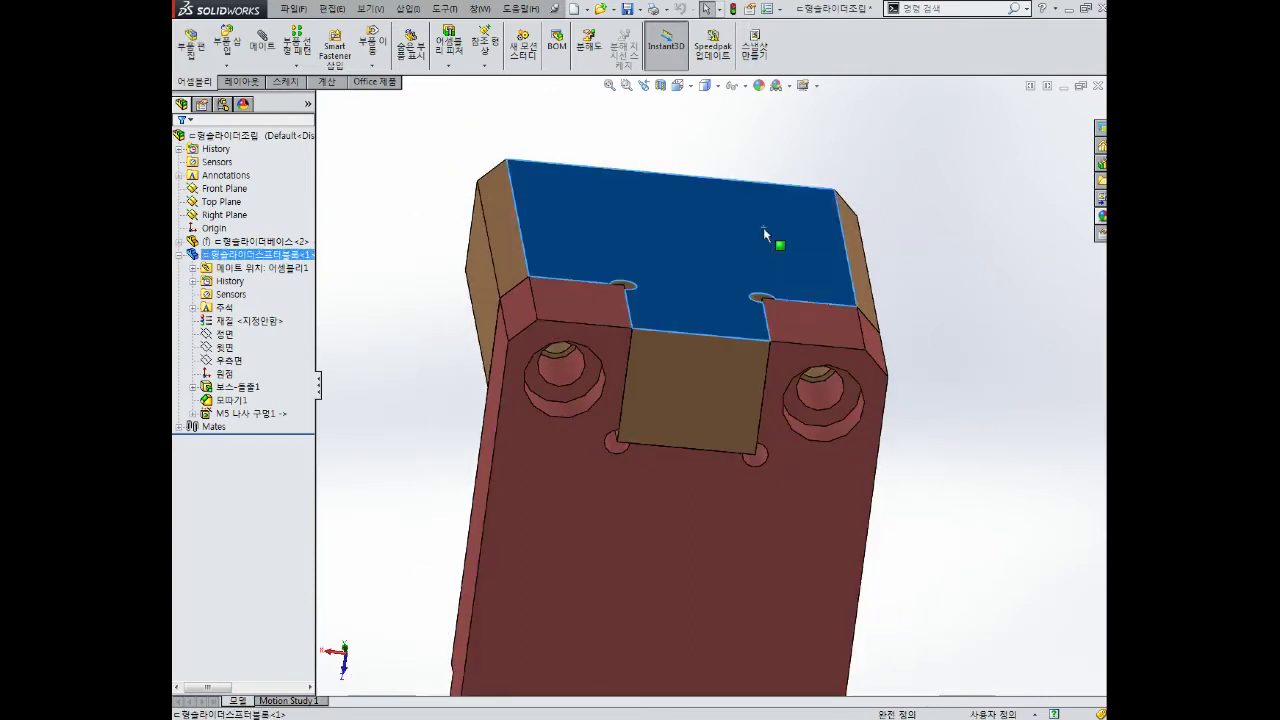
{"action": "left_click", "coordinate": [791, 185]}
Step: Orbit and zoom the stopper block part to view it from below
{"action": "mouse_move", "coordinate": [777, 177]}
{"action": "middle_mouse_down"}
{"action": "mouse_move", "coordinate": [797, 397]}
{"action": "mouse_move", "coordinate": [789, 315]}
{"action": "middle_mouse_up"}
{"action": "scroll", "coordinate": [722, 325], "scroll_direction": "down", "scroll_amount": 1}
{"action": "scroll", "coordinate": [721, 324], "scroll_direction": "down", "scroll_amount": 2}
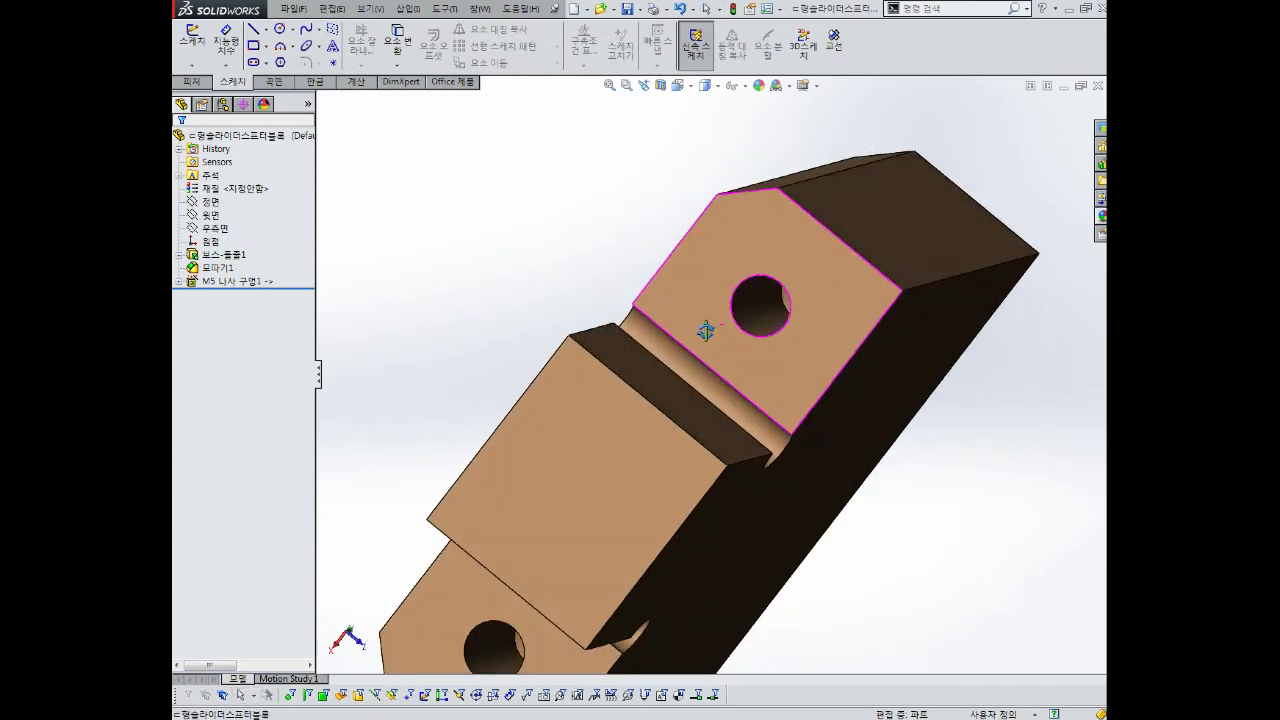
{"action": "scroll", "coordinate": [715, 330], "scroll_direction": "down", "scroll_amount": 2}
{"action": "scroll", "coordinate": [716, 330], "scroll_direction": "up", "scroll_amount": 3}
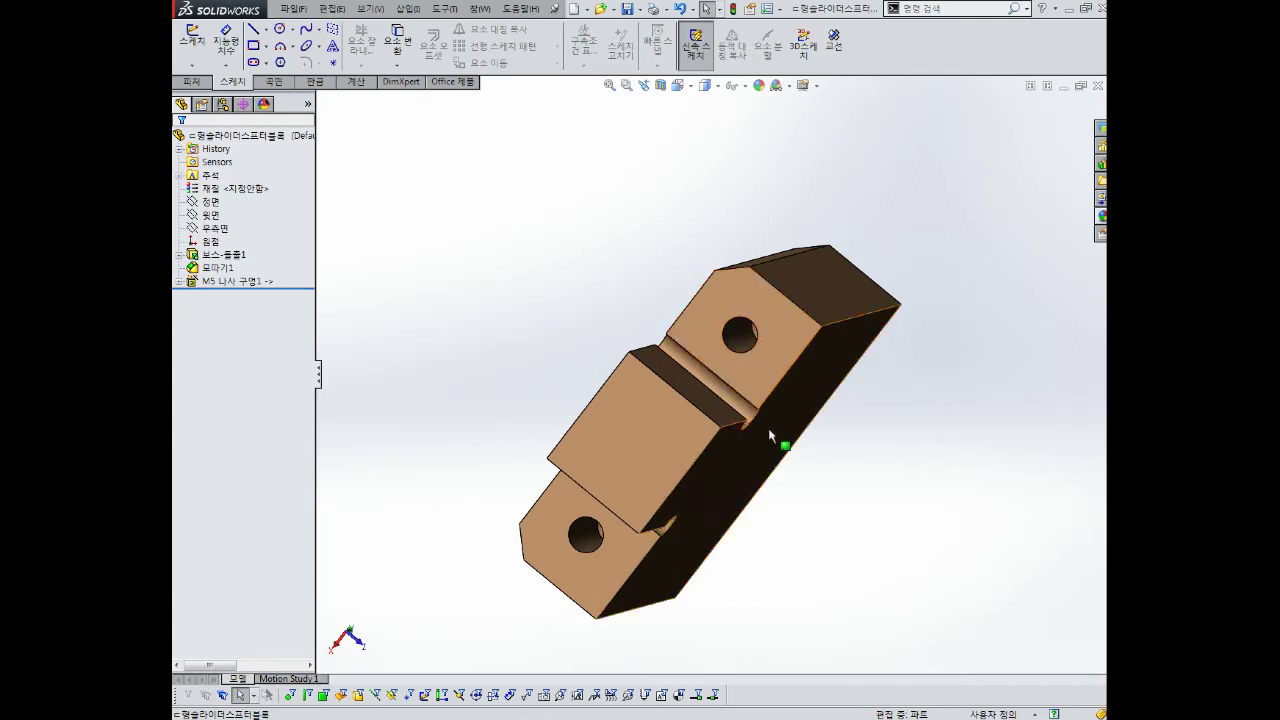
Step: Inspect the part around its upper hole, then show the open-documents switcher with Ctrl+Tab
{"action": "mouse_move", "coordinate": [742, 346]}
{"action": "middle_mouse_down"}
{"action": "mouse_move", "coordinate": [790, 435]}
{"action": "mouse_move", "coordinate": [749, 403]}
{"action": "middle_mouse_up"}
{"action": "scroll", "coordinate": [729, 376], "scroll_direction": "down", "scroll_amount": 2}
{"action": "scroll", "coordinate": [723, 360], "scroll_direction": "down", "scroll_amount": 2}
{"action": "scroll", "coordinate": [723, 363], "scroll_direction": "up", "scroll_amount": 5}
{"action": "scroll", "coordinate": [749, 403], "scroll_direction": "down", "scroll_amount": 1}
{"action": "scroll", "coordinate": [735, 430], "scroll_direction": "down", "scroll_amount": 2}
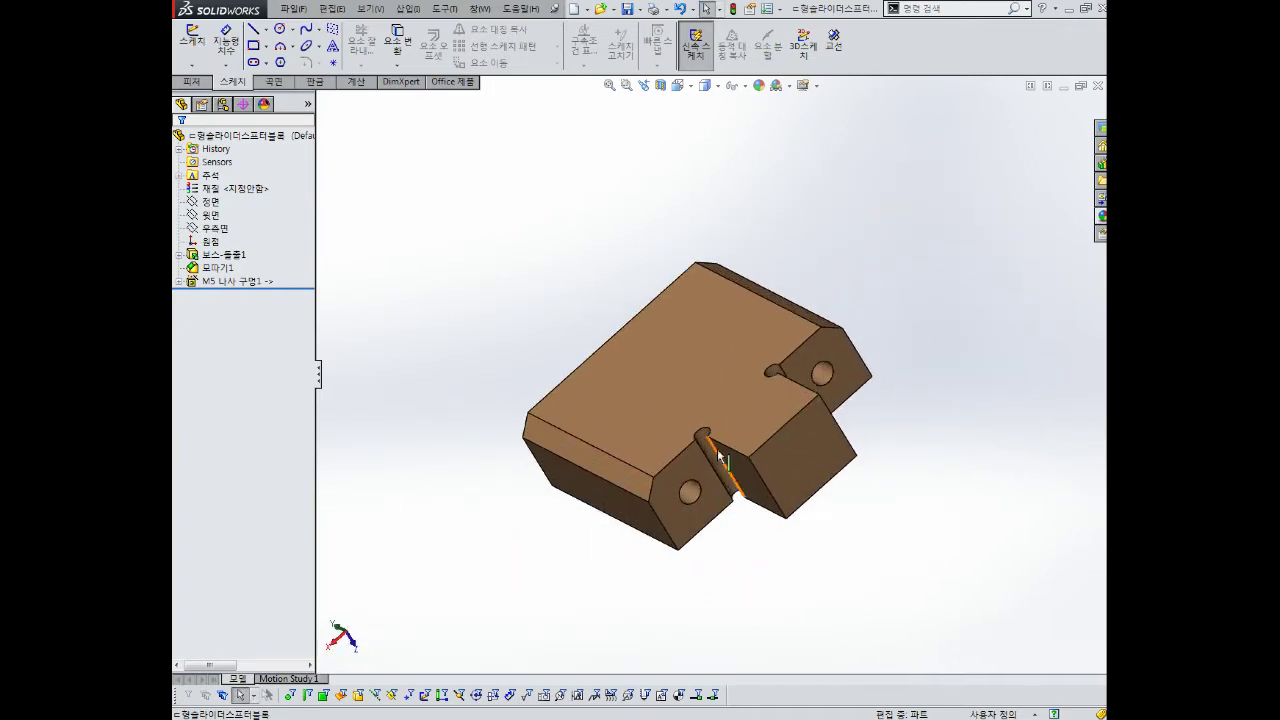
{"action": "middle_click_drag", "start_coordinate": [722, 451], "coordinate": [731, 370]}
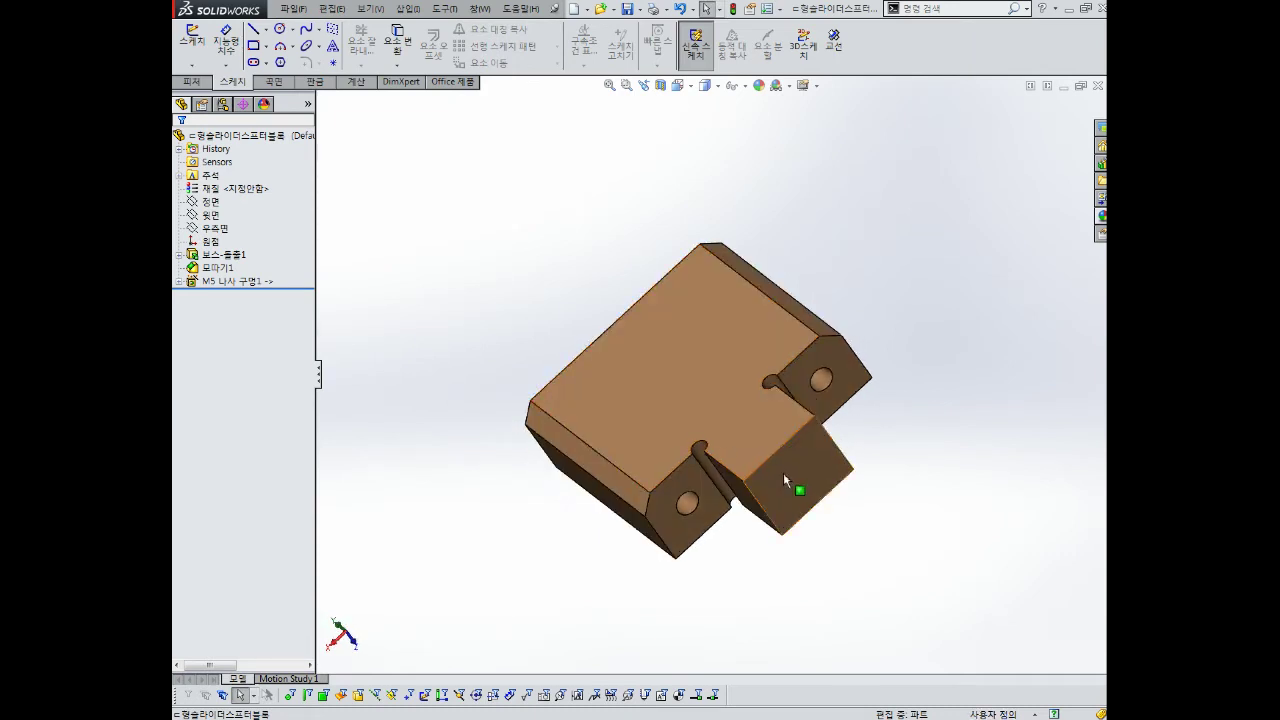
{"action": "key", "text": "ctrl+Tab"}
{"action": "mouse_move", "coordinate": [640, 323]}
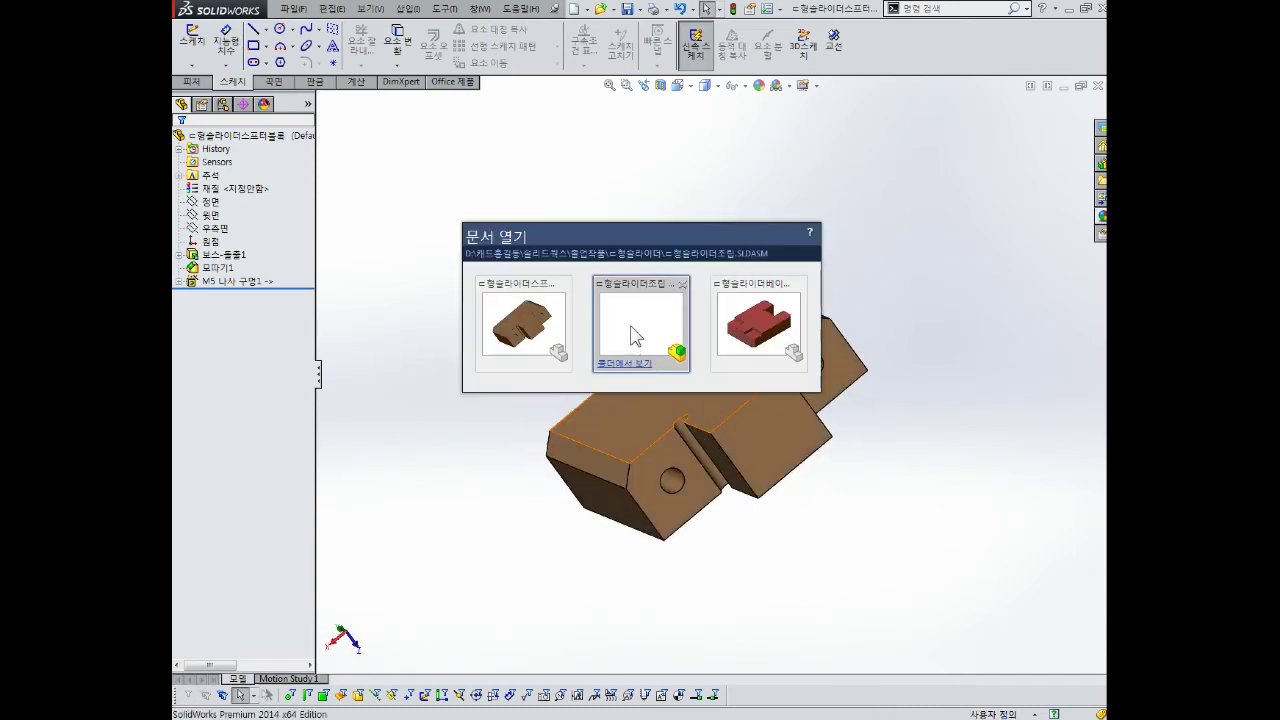
Step: Bring the slider assembly back to front, orbit it near-front, and launch Windows Explorer
{"action": "left_click", "coordinate": [630, 335]}
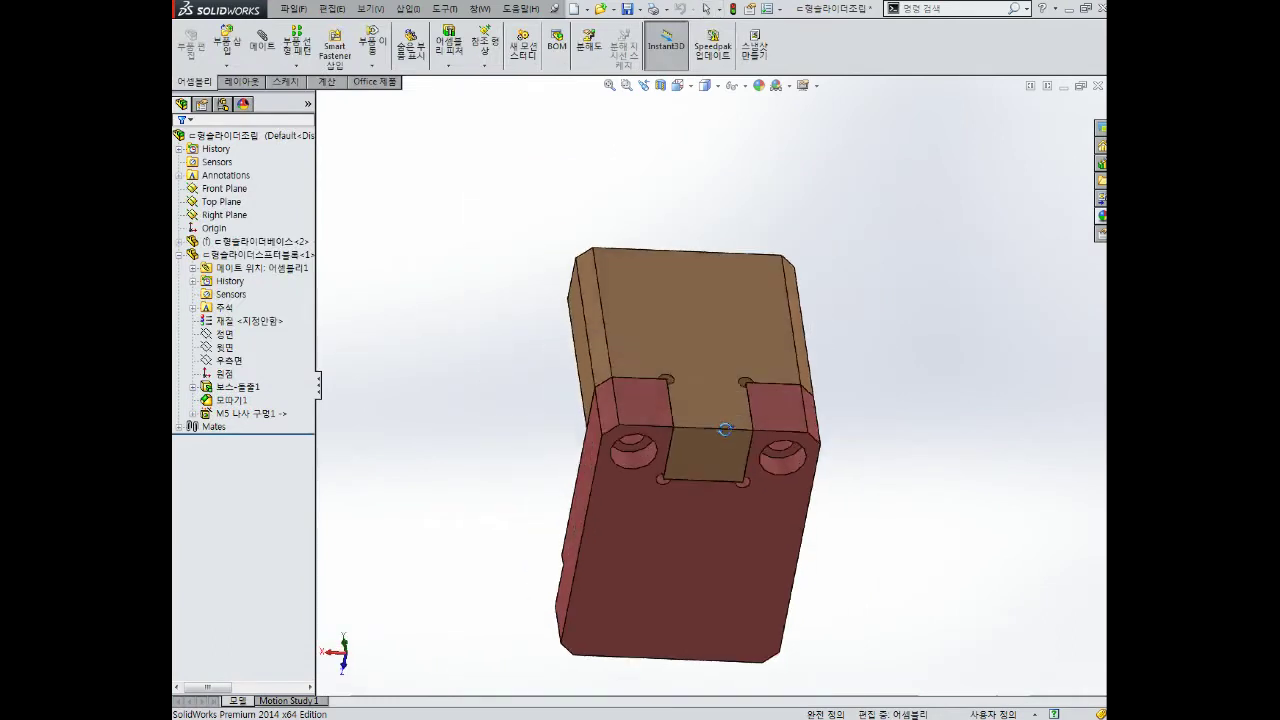
{"action": "mouse_move", "coordinate": [715, 382]}
{"action": "middle_mouse_down"}
{"action": "mouse_move", "coordinate": [701, 384]}
{"action": "mouse_move", "coordinate": [871, 551]}
{"action": "mouse_move", "coordinate": [909, 509]}
{"action": "mouse_move", "coordinate": [880, 323]}
{"action": "mouse_move", "coordinate": [882, 380]}
{"action": "mouse_move", "coordinate": [823, 286]}
{"action": "mouse_move", "coordinate": [800, 351]}
{"action": "mouse_move", "coordinate": [809, 443]}
{"action": "mouse_move", "coordinate": [791, 431]}
{"action": "middle_mouse_up"}
{"action": "scroll", "coordinate": [760, 420], "scroll_direction": "down", "scroll_amount": 3}
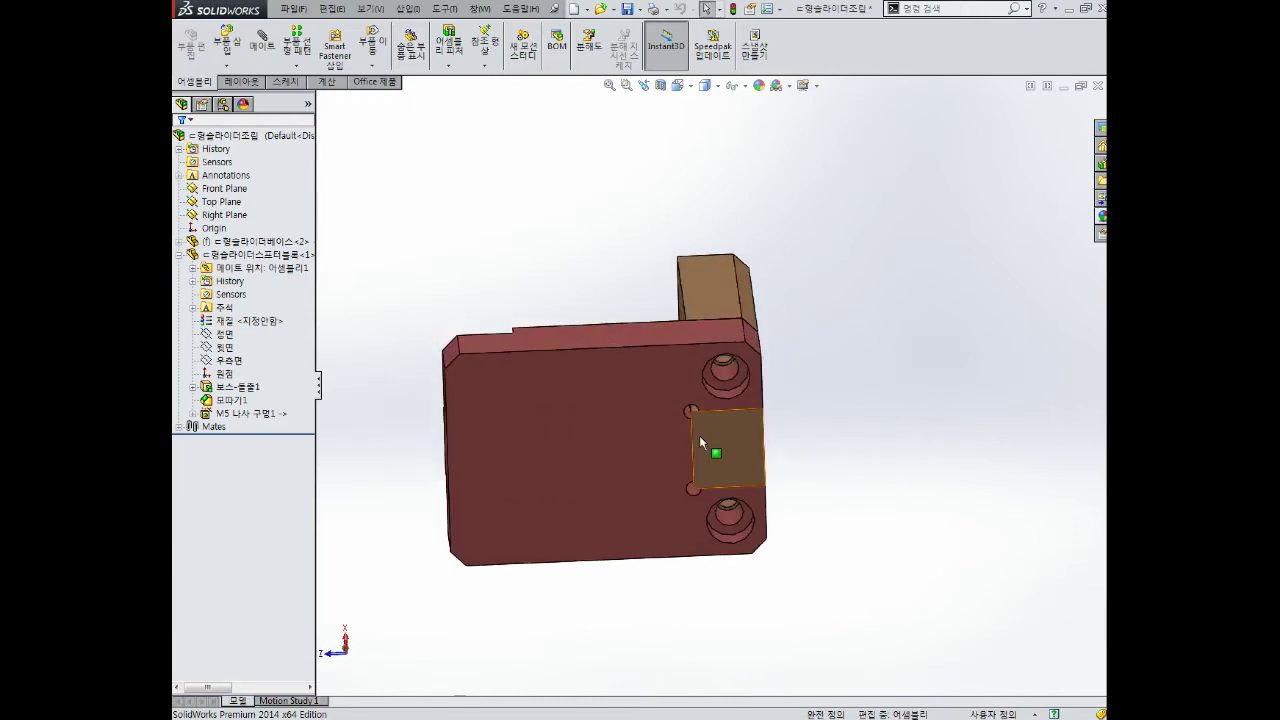
{"action": "scroll", "coordinate": [697, 446], "scroll_direction": "up", "scroll_amount": 3}
{"action": "scroll", "coordinate": [714, 426], "scroll_direction": "down", "scroll_amount": 3}
{"action": "scroll", "coordinate": [714, 426], "scroll_direction": "down", "scroll_amount": 1}
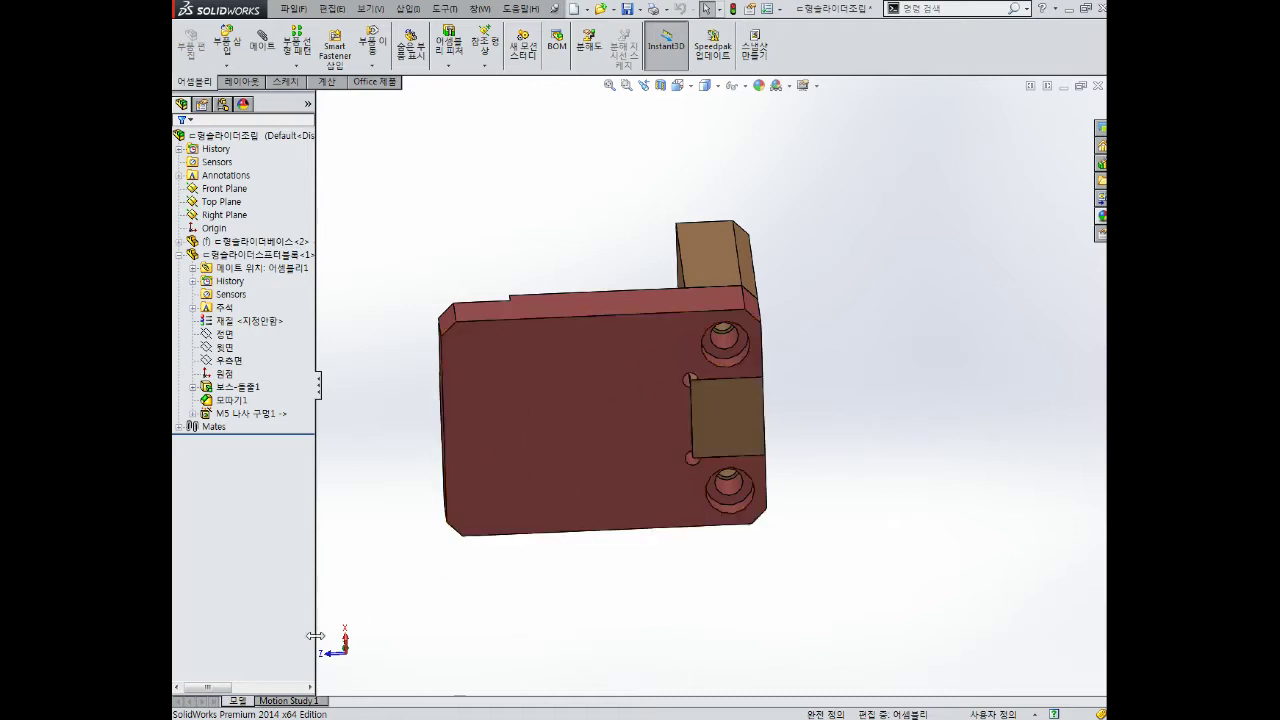
{"action": "key", "text": "super+e"}
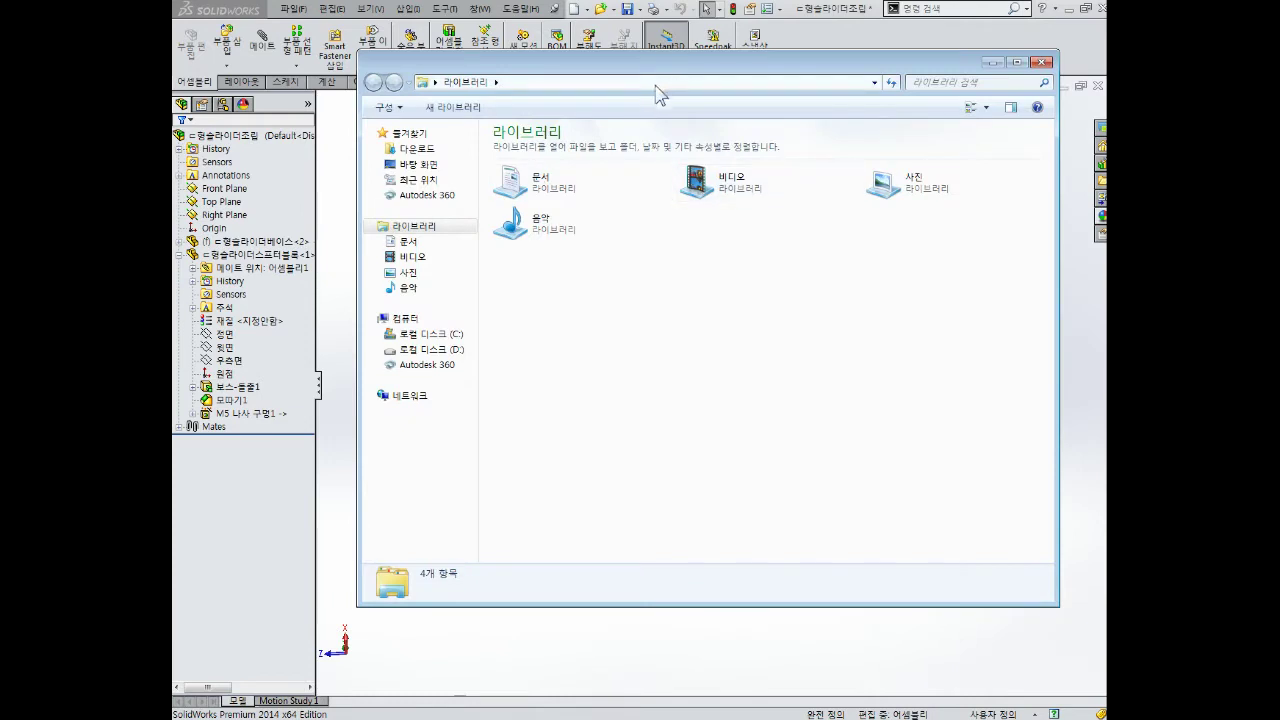
Step: Browse Windows Explorer to D:\캐드졸업동\솔리드웍스\졸업작품
{"action": "left_click_drag", "start_coordinate": [657, 89], "coordinate": [643, 45]}
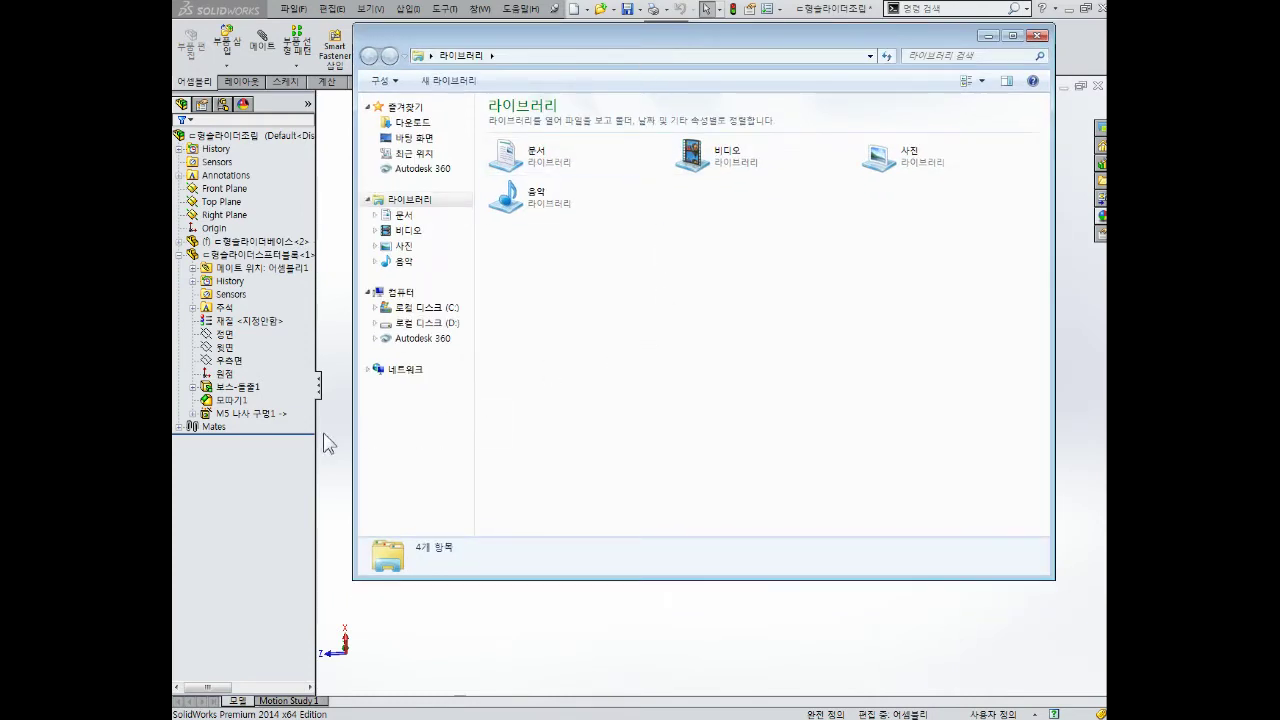
{"action": "left_click", "coordinate": [420, 323]}
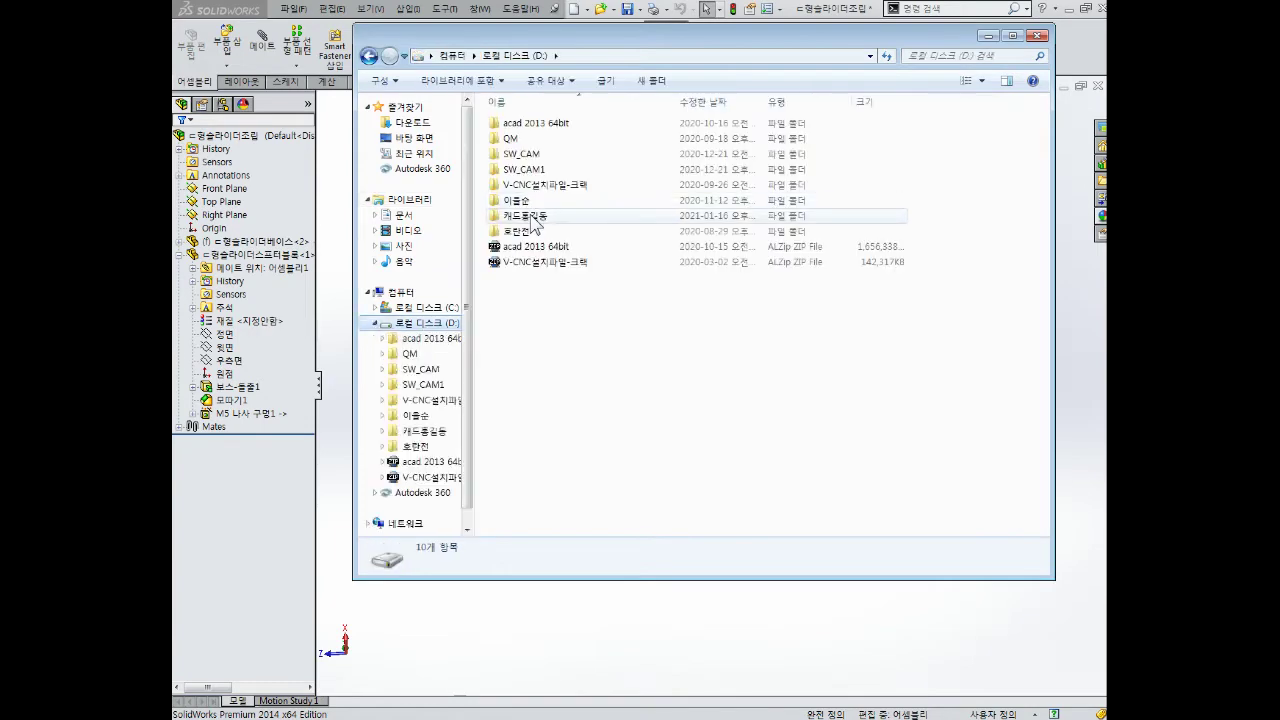
{"action": "double_click", "coordinate": [535, 220]}
{"action": "double_click", "coordinate": [543, 200]}
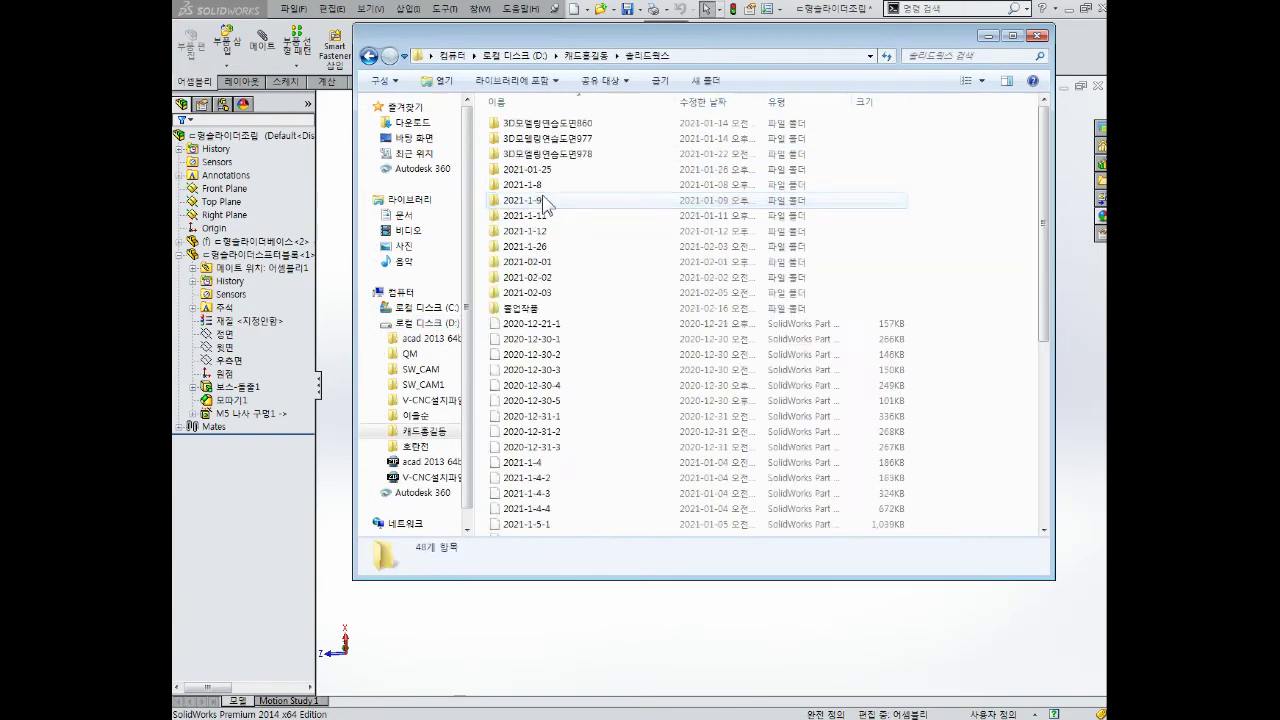
{"action": "double_click", "coordinate": [522, 308]}
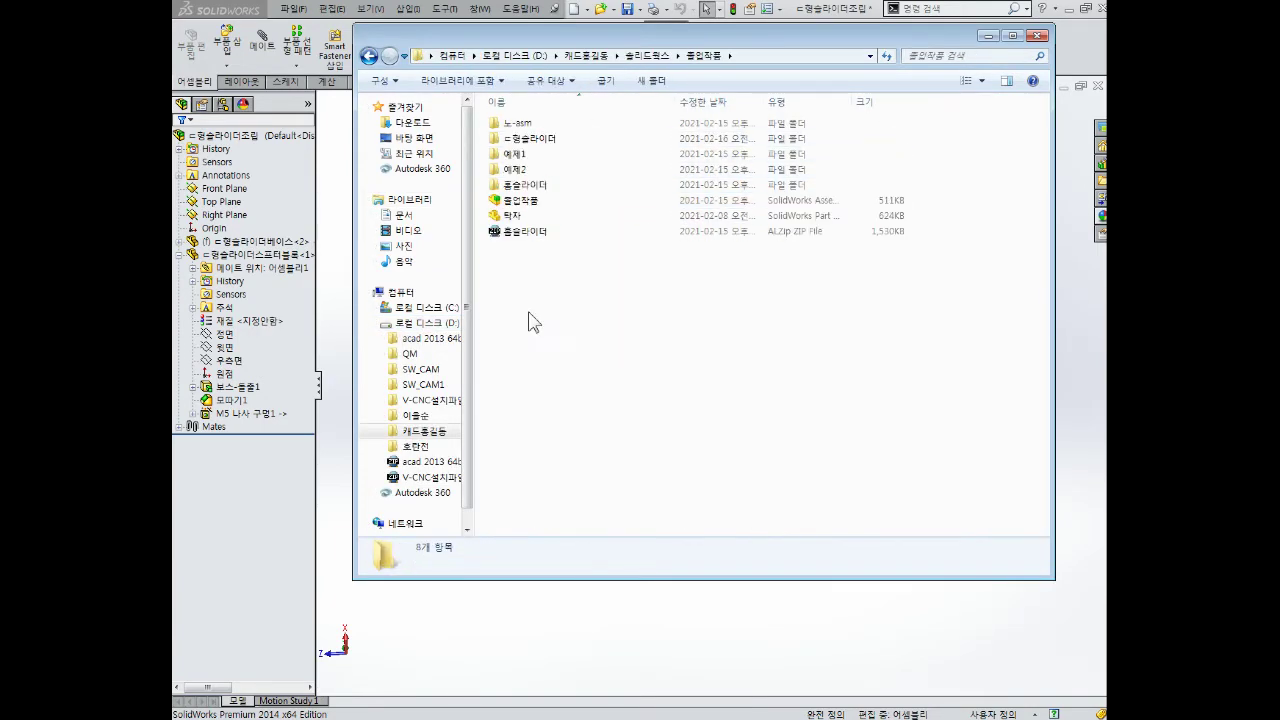
Step: Open the bolt parts subfolder, select the M5x20 part, then return to 졸업작품
{"action": "double_click", "coordinate": [546, 187]}
{"action": "left_click", "coordinate": [501, 172]}
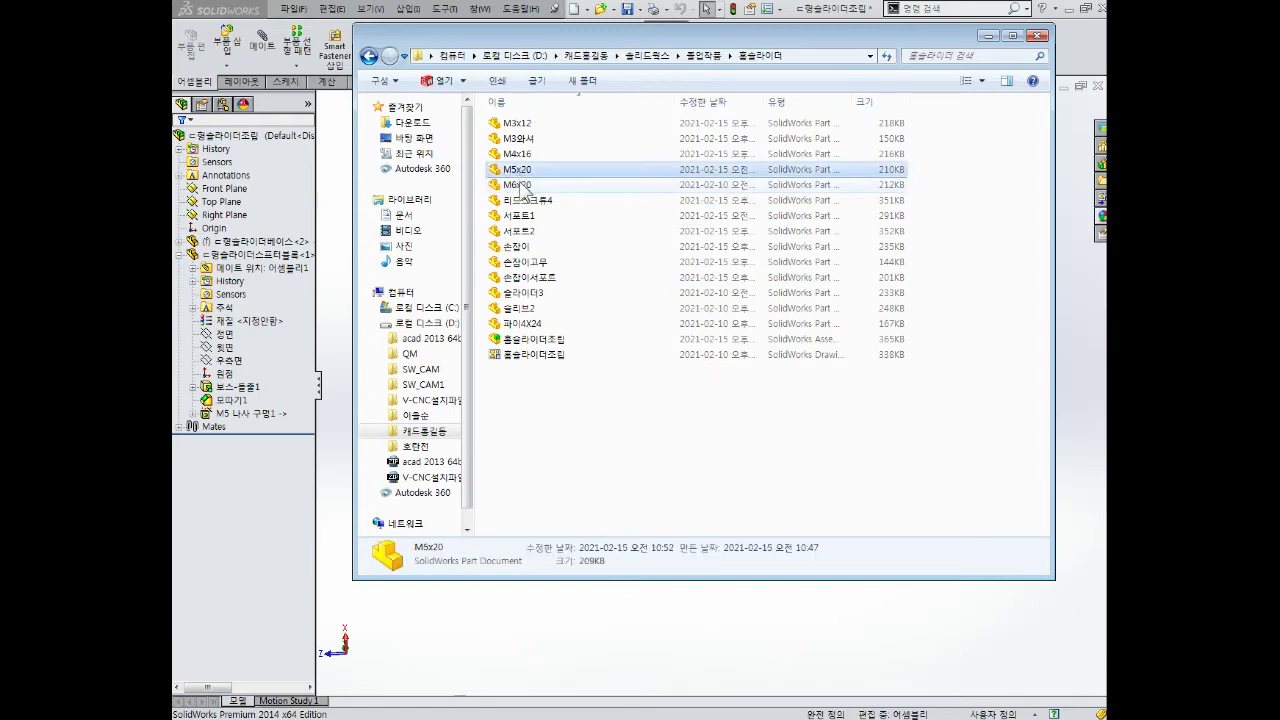
{"action": "left_click", "coordinate": [521, 189]}
{"action": "left_click", "coordinate": [524, 174]}
{"action": "left_click", "coordinate": [520, 190]}
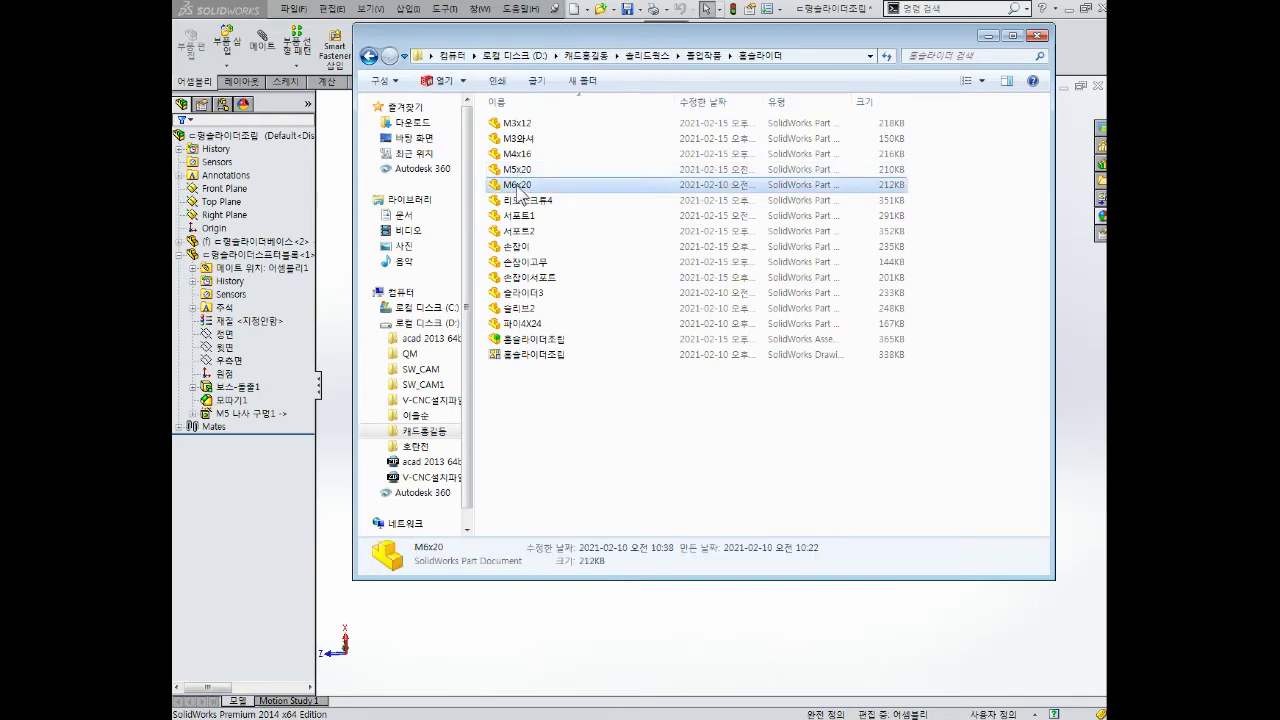
{"action": "left_click", "coordinate": [518, 173]}
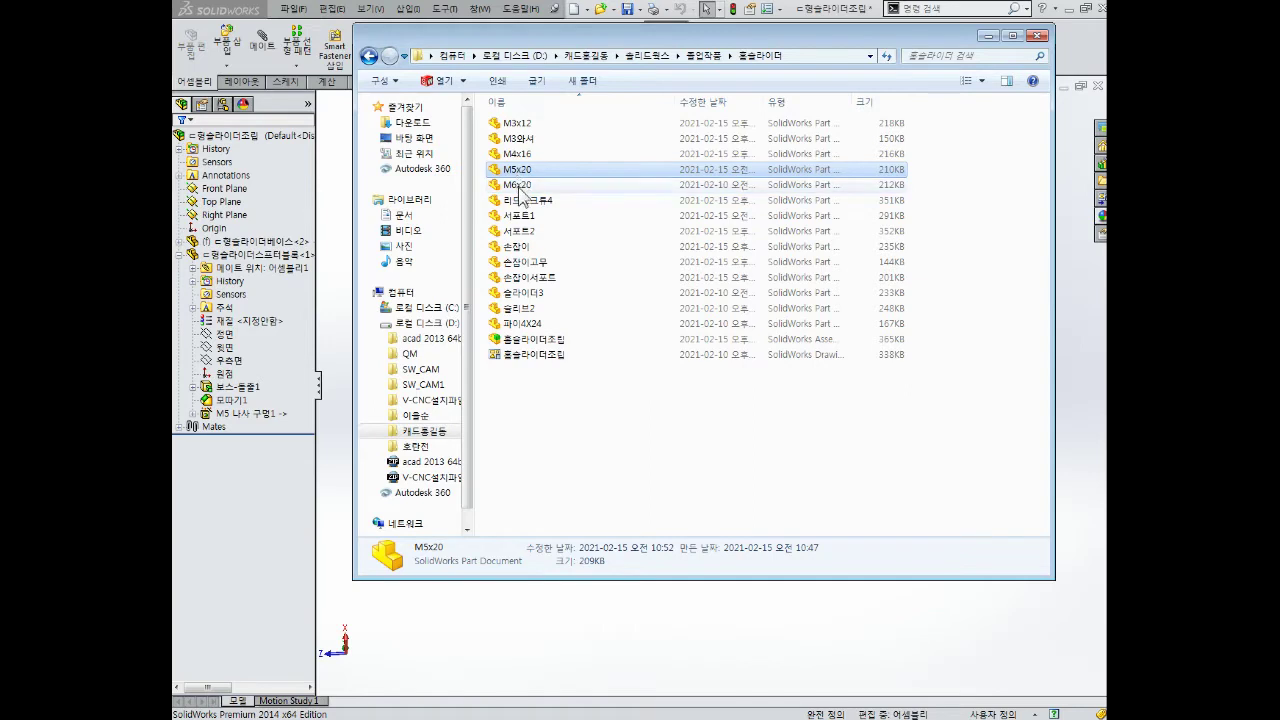
{"action": "left_click", "coordinate": [570, 402]}
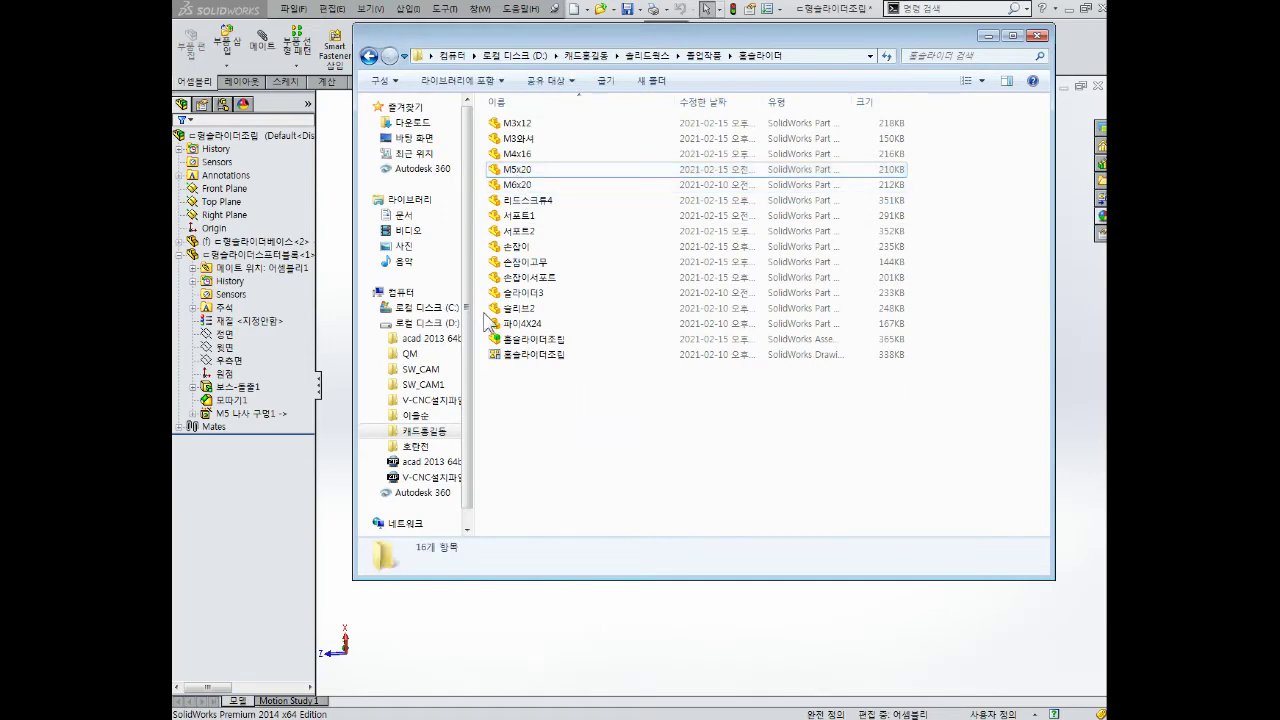
{"action": "left_click", "coordinate": [368, 56]}
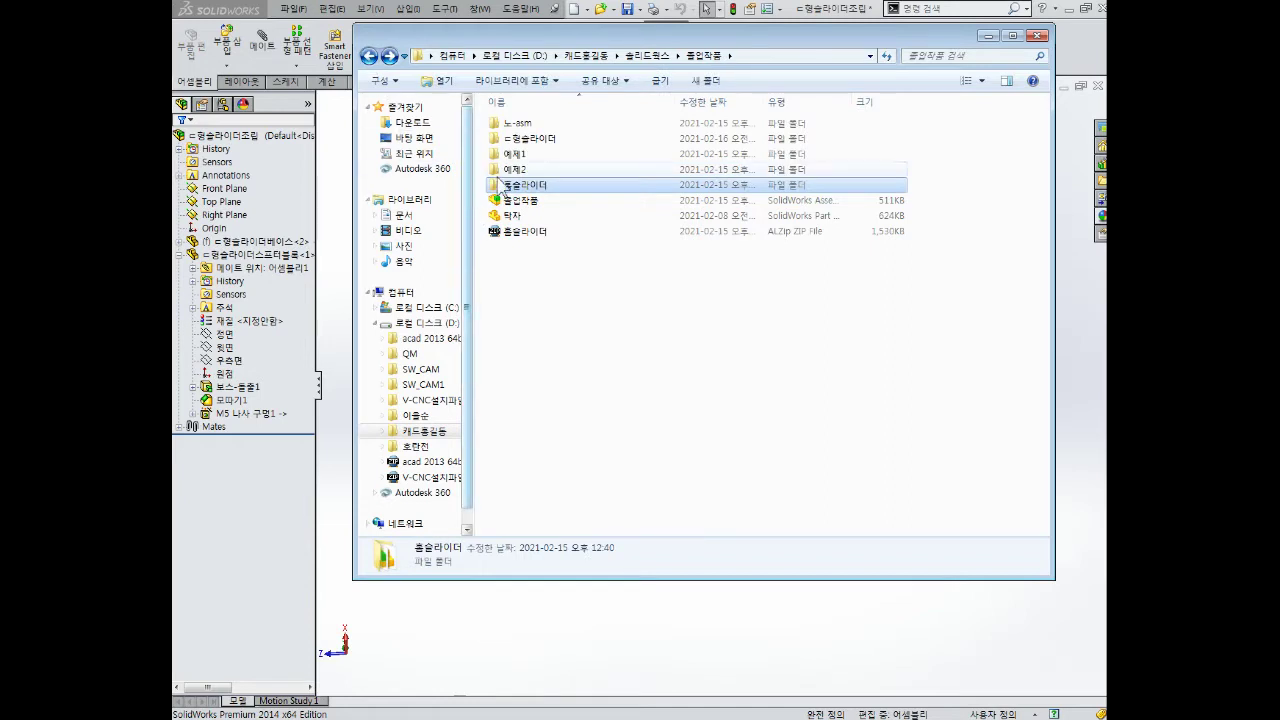
Step: Paste the M5x20 part into the ㄷ형슬라이더 folder and rename it M5x20-ㄷ형슬라이더
{"action": "double_click", "coordinate": [515, 140]}
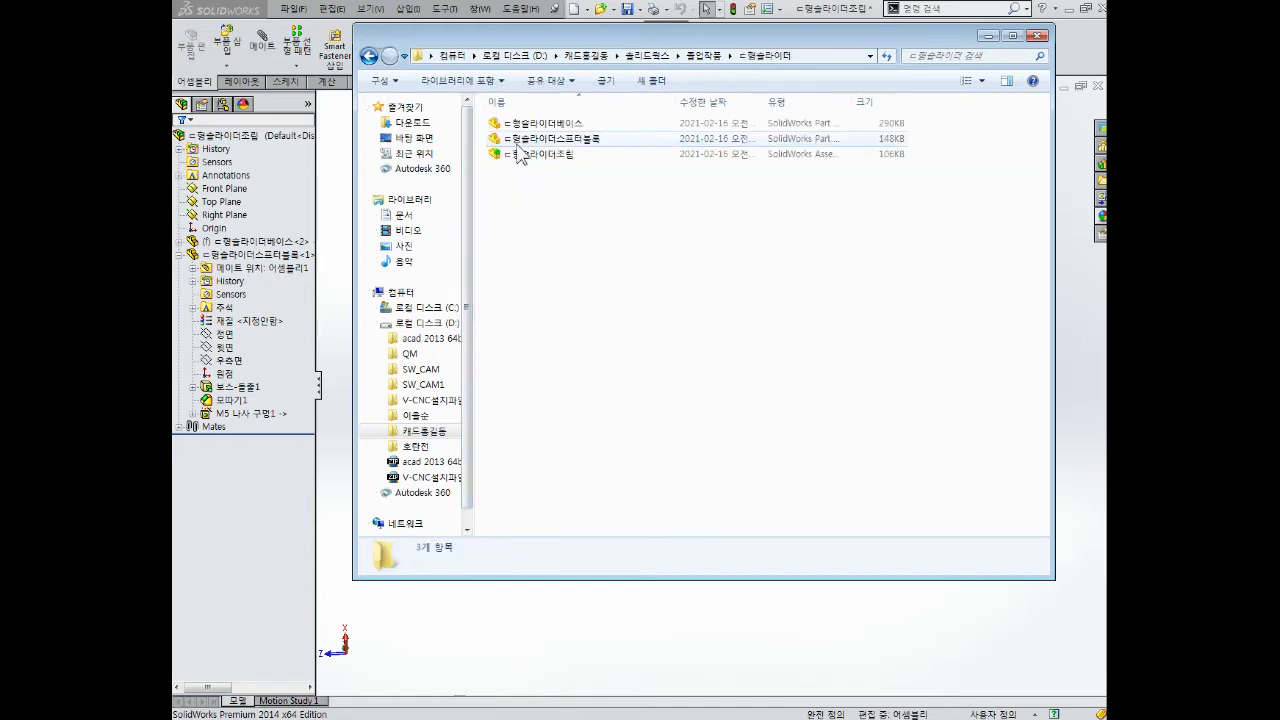
{"action": "key", "text": "ctrl+v"}
{"action": "left_click", "coordinate": [538, 234]}
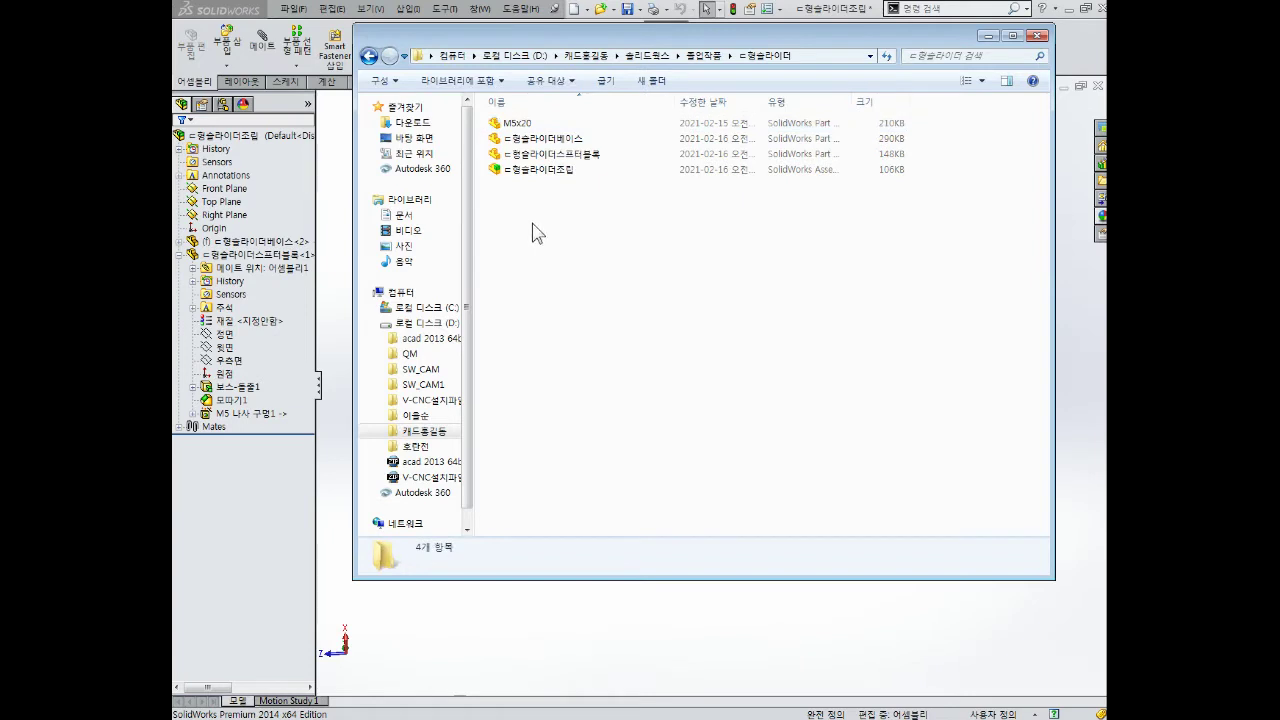
{"action": "left_click", "coordinate": [522, 125]}
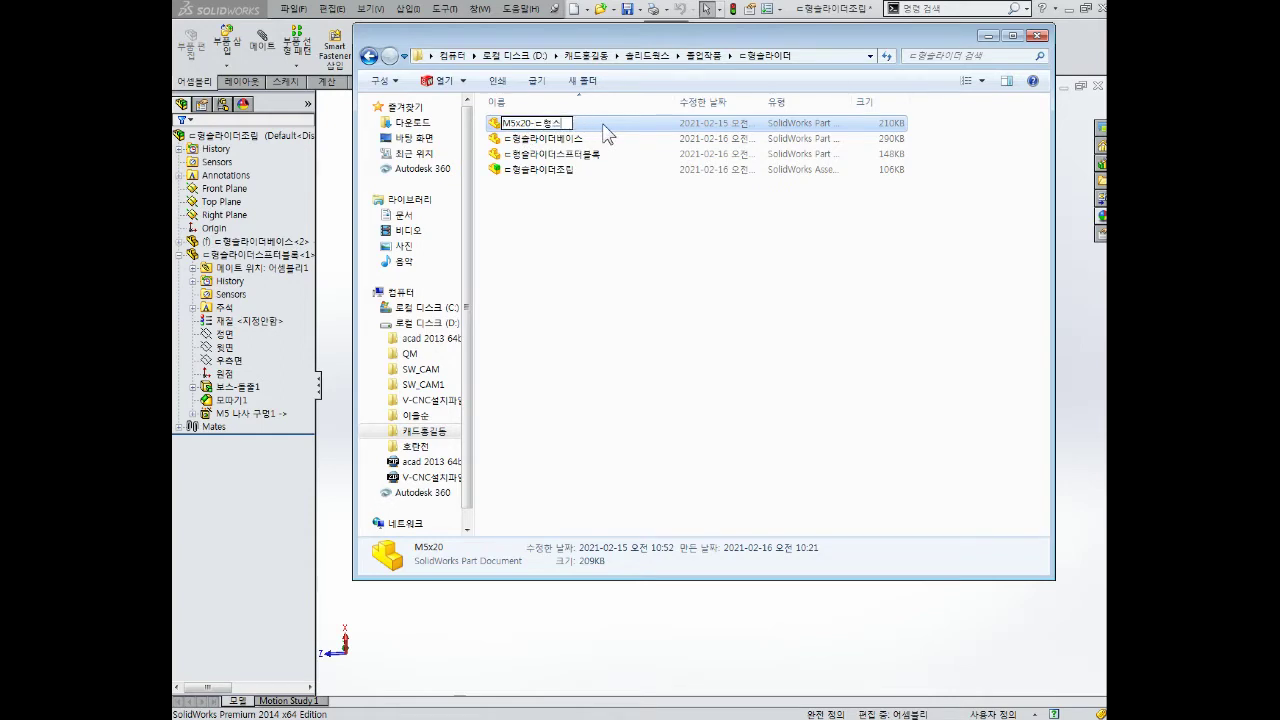
{"action": "left_click", "coordinate": [586, 396]}
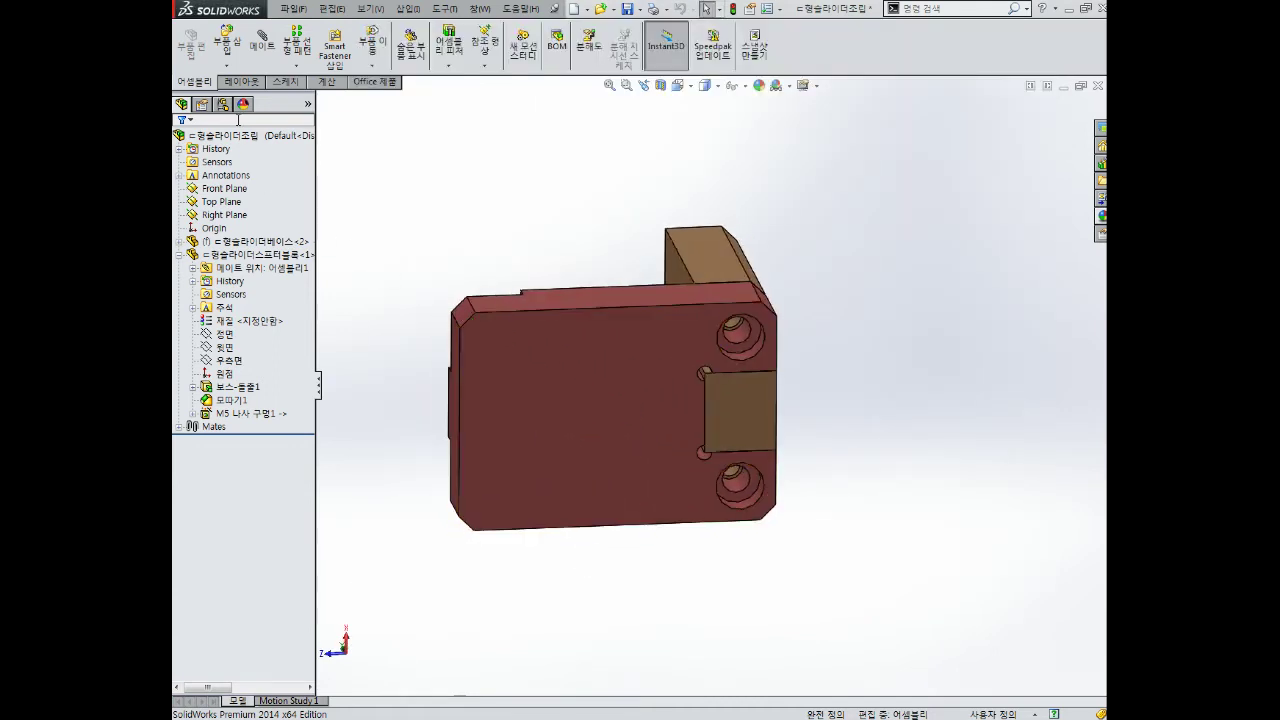
Step: Insert the M5x20-ㄷ형슬라이더 bolt part and place it beside the block
{"action": "left_click", "coordinate": [236, 62]}
{"action": "left_click", "coordinate": [250, 383]}
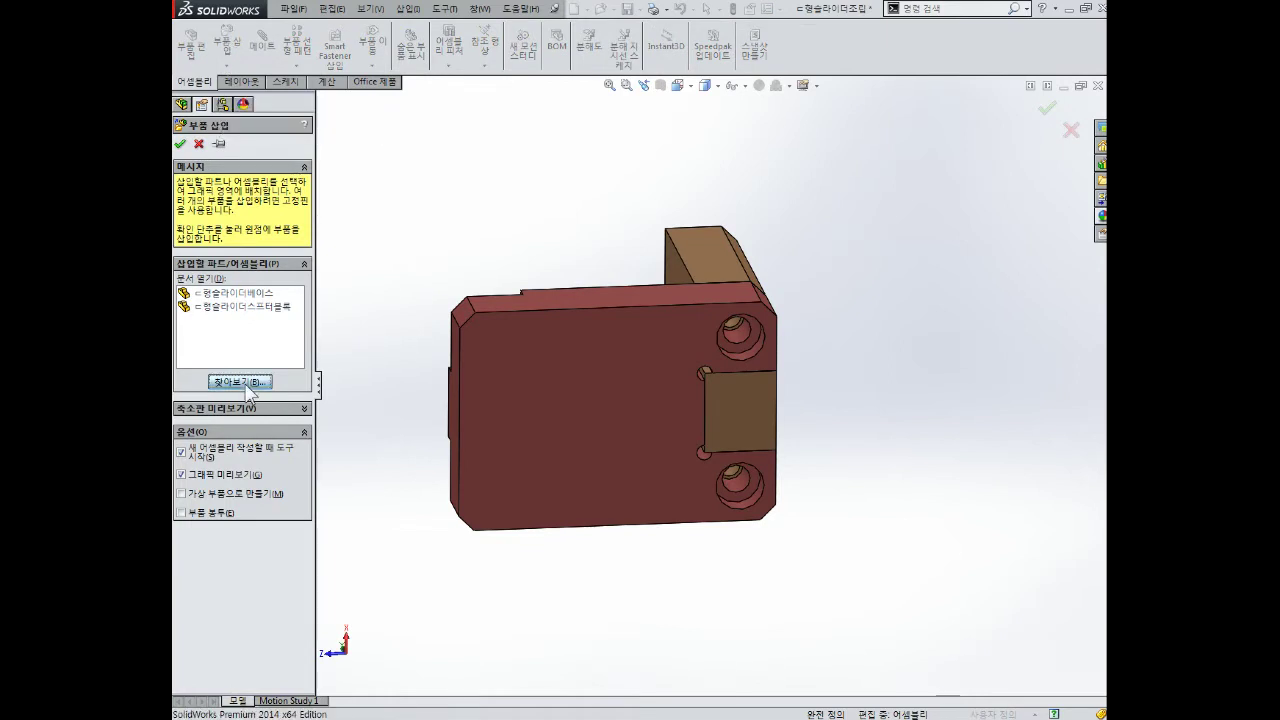
{"action": "left_click", "coordinate": [487, 308]}
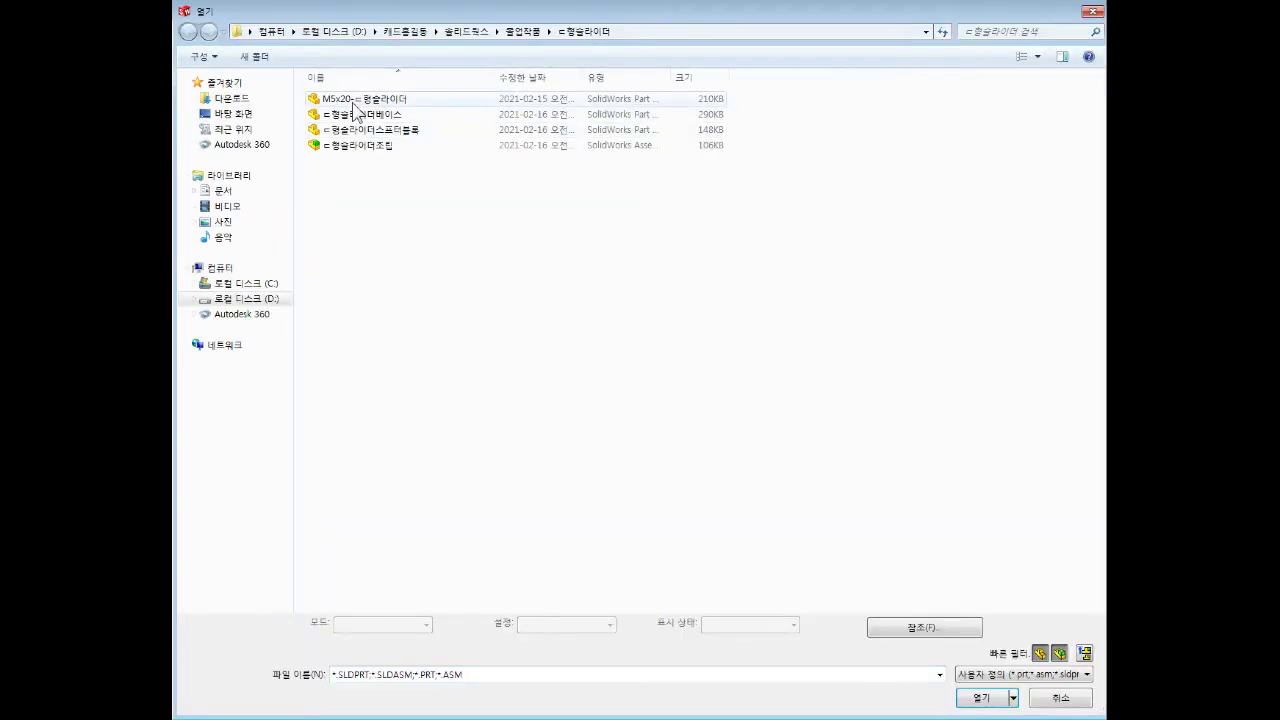
{"action": "double_click", "coordinate": [354, 101]}
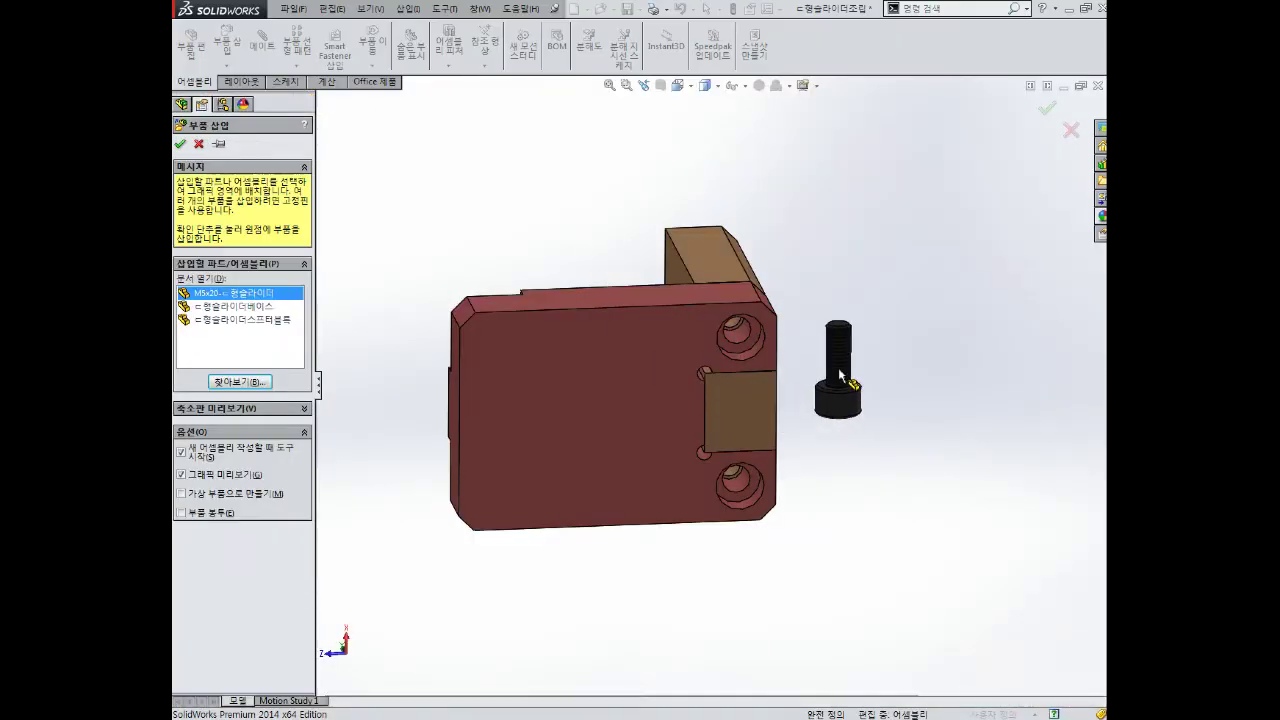
{"action": "left_click", "coordinate": [838, 367]}
Step: Ctrl-drag a second copy of the M5x20 bolt into the assembly
{"action": "scroll", "coordinate": [845, 388], "scroll_direction": "down", "scroll_amount": 2}
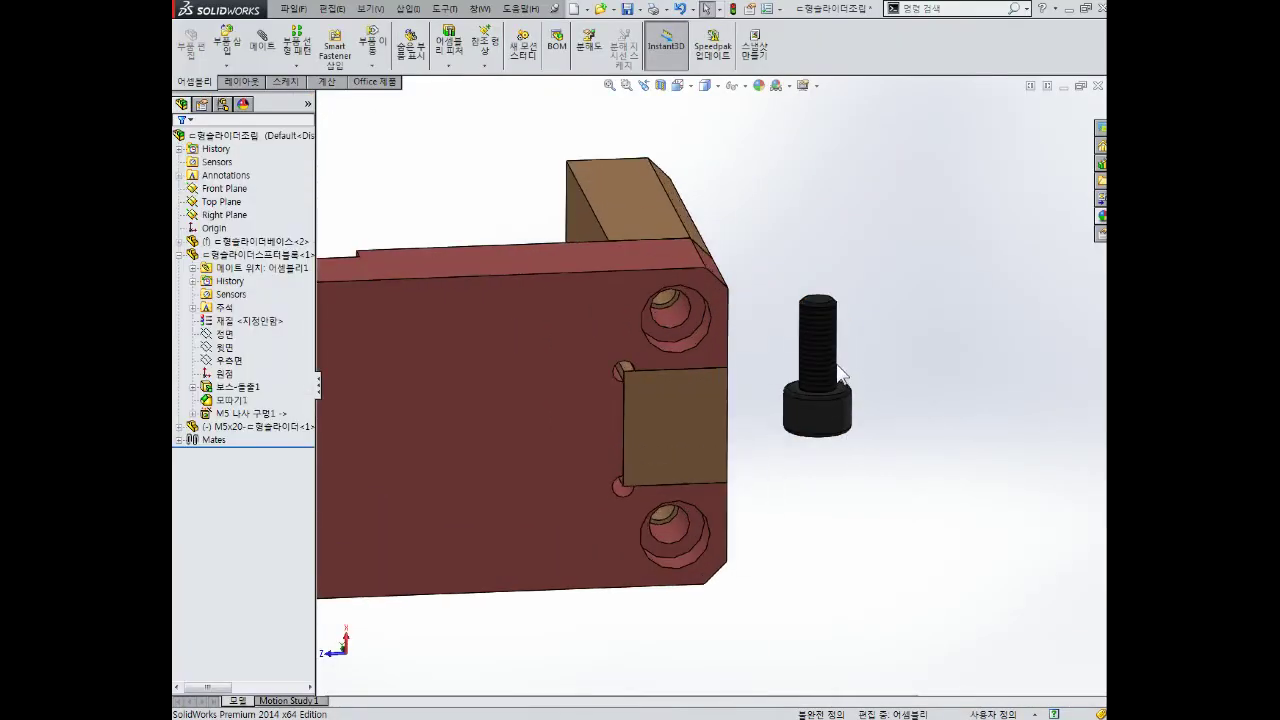
{"action": "left_click_drag", "start_coordinate": [822, 343], "coordinate": [928, 337], "text": "ctrl"}
{"action": "scroll", "coordinate": [905, 388], "scroll_direction": "up", "scroll_amount": 2}
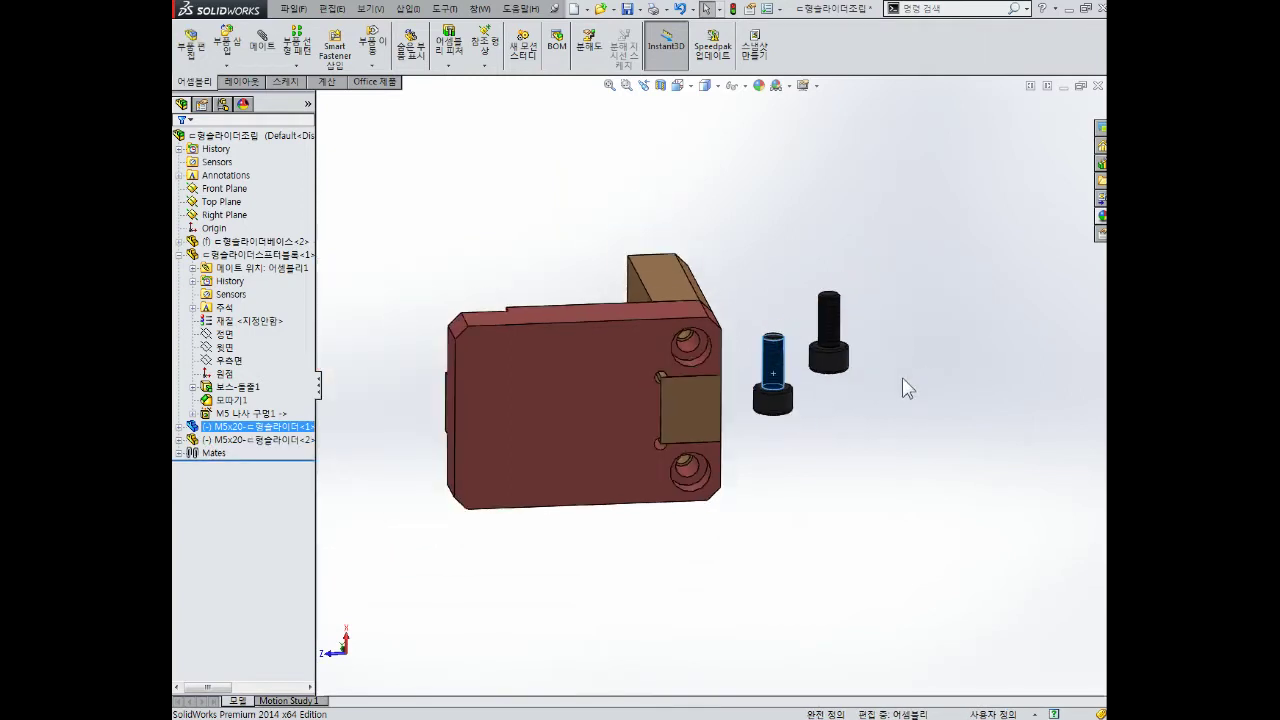
{"action": "left_click", "coordinate": [814, 449]}
{"action": "scroll", "coordinate": [640, 277], "scroll_direction": "down", "scroll_amount": 2}
{"action": "scroll", "coordinate": [640, 265], "scroll_direction": "down", "scroll_amount": 1}
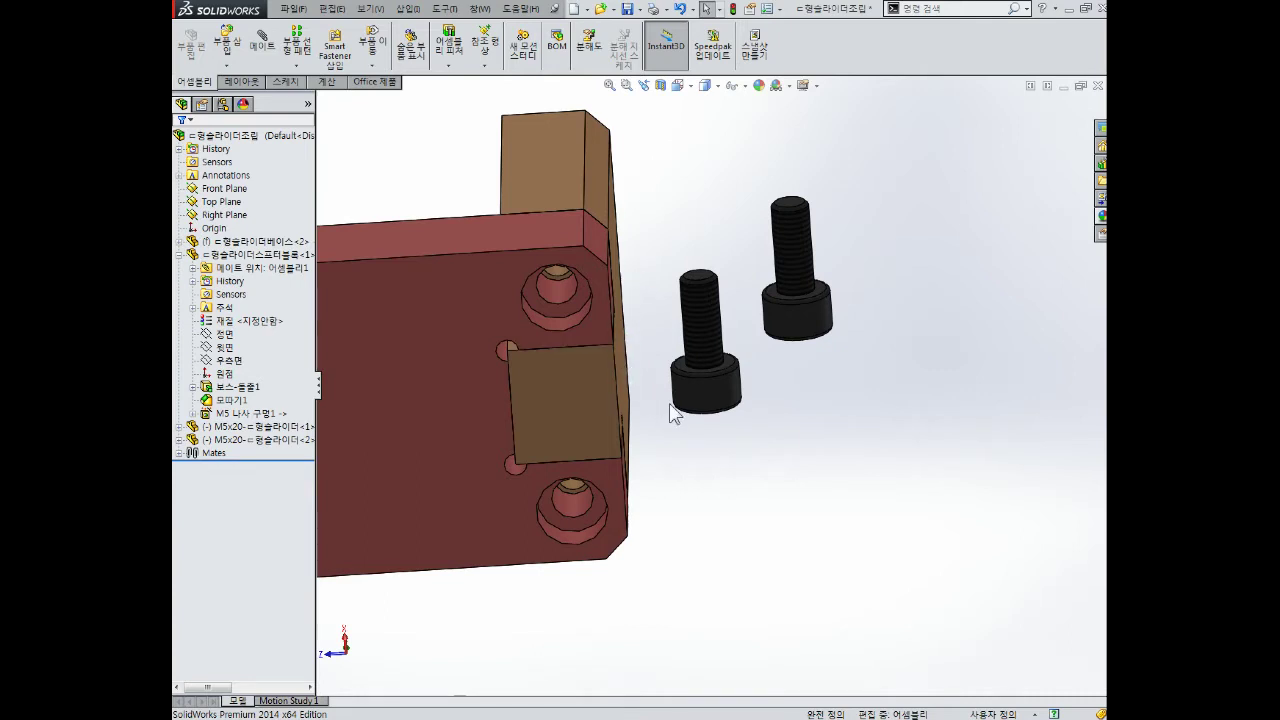
Step: Concentric-mate the first bolt's shaft to the block's upper counterbored hole, with alignment flipped
{"action": "left_click", "coordinate": [262, 40]}
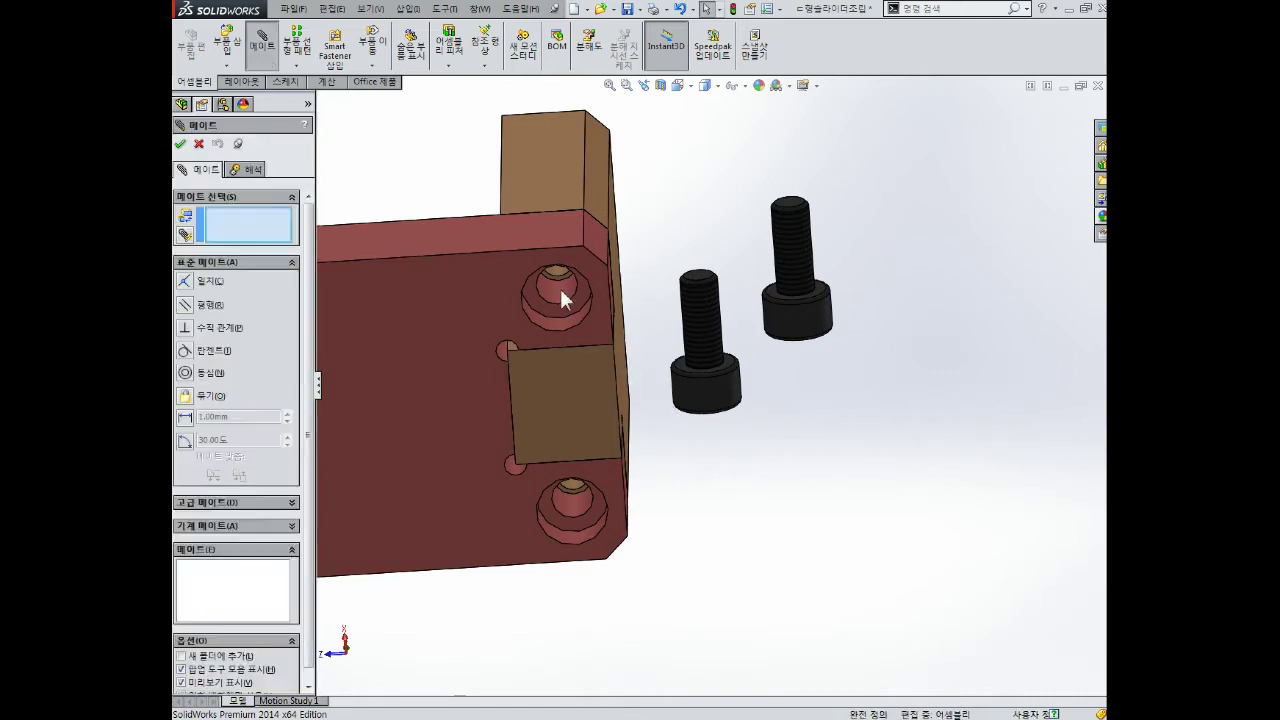
{"action": "scroll", "coordinate": [559, 286], "scroll_direction": "down", "scroll_amount": 1}
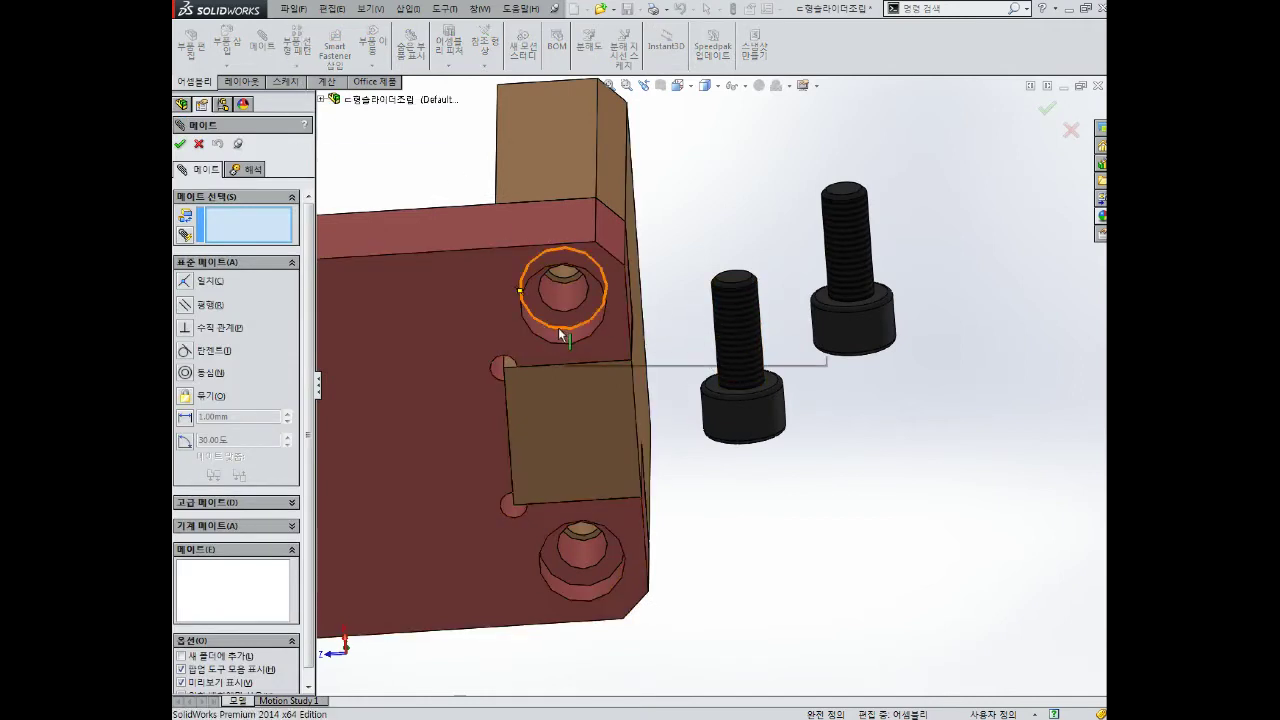
{"action": "middle_click_drag", "start_coordinate": [558, 327], "coordinate": [557, 352]}
{"action": "scroll", "coordinate": [557, 352], "scroll_direction": "down", "scroll_amount": 2}
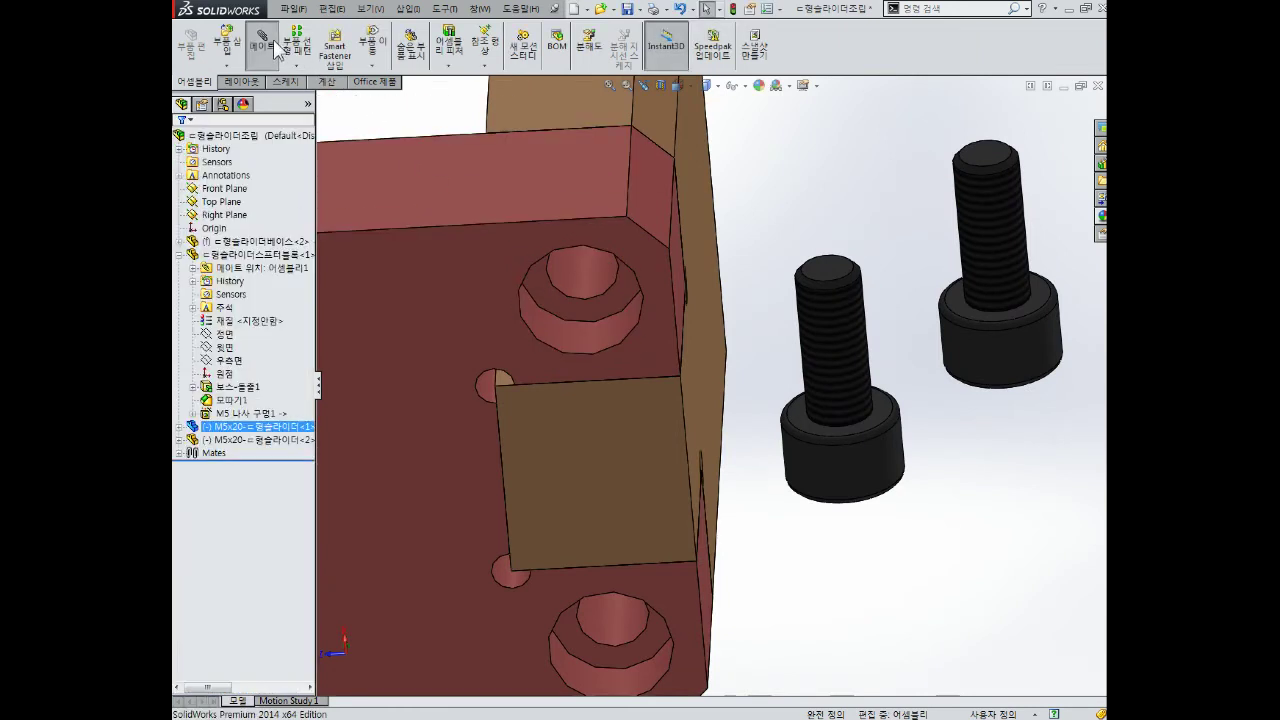
{"action": "left_click", "coordinate": [838, 310]}
{"action": "left_click", "coordinate": [594, 273]}
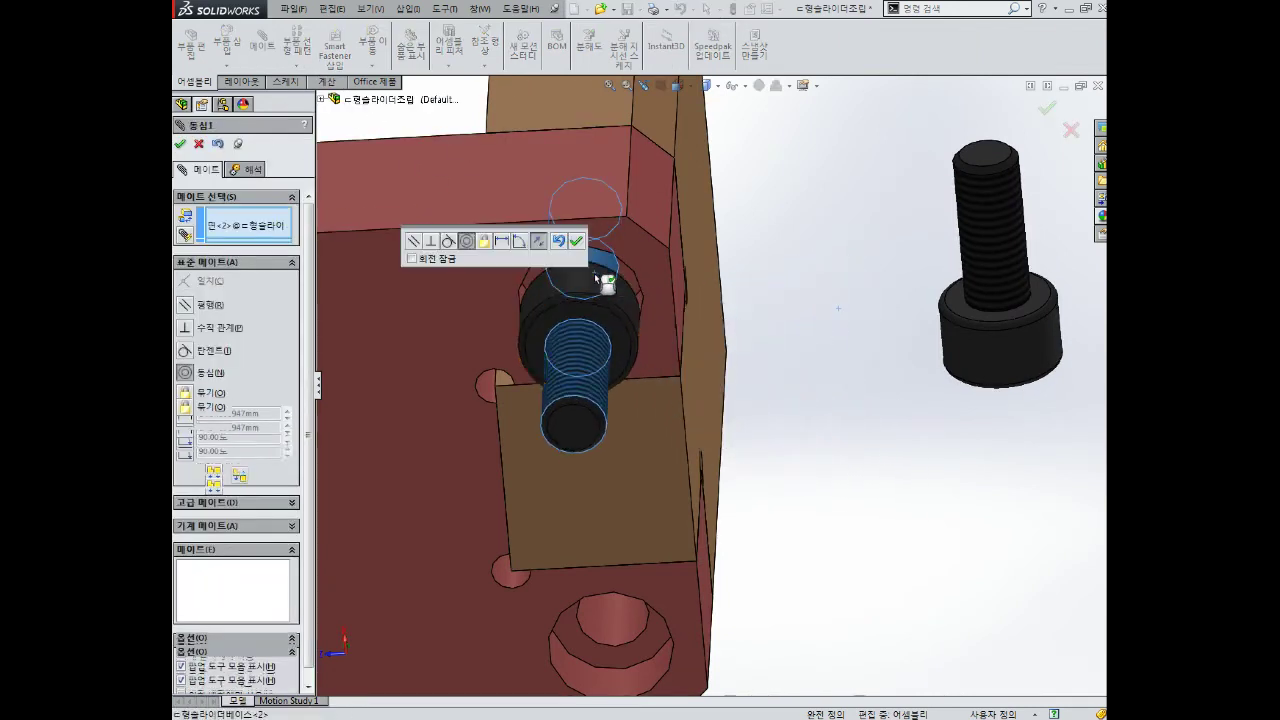
{"action": "left_click", "coordinate": [543, 242]}
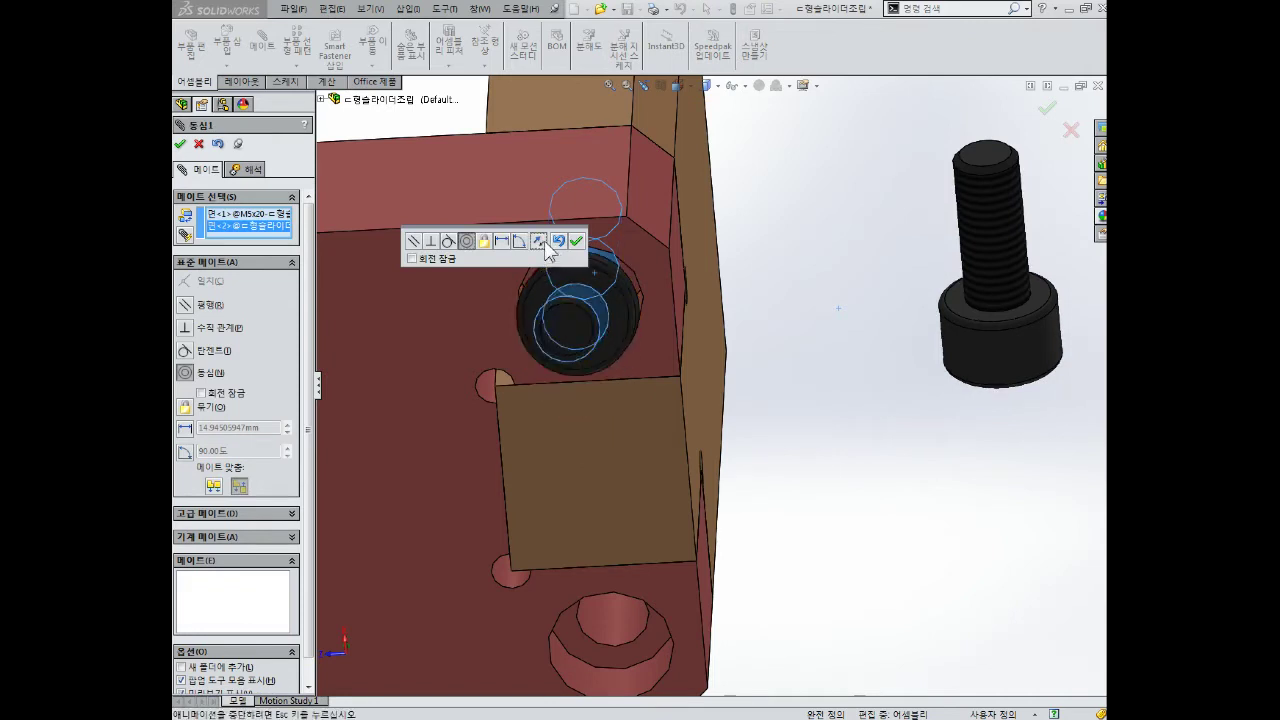
{"action": "left_click", "coordinate": [576, 241]}
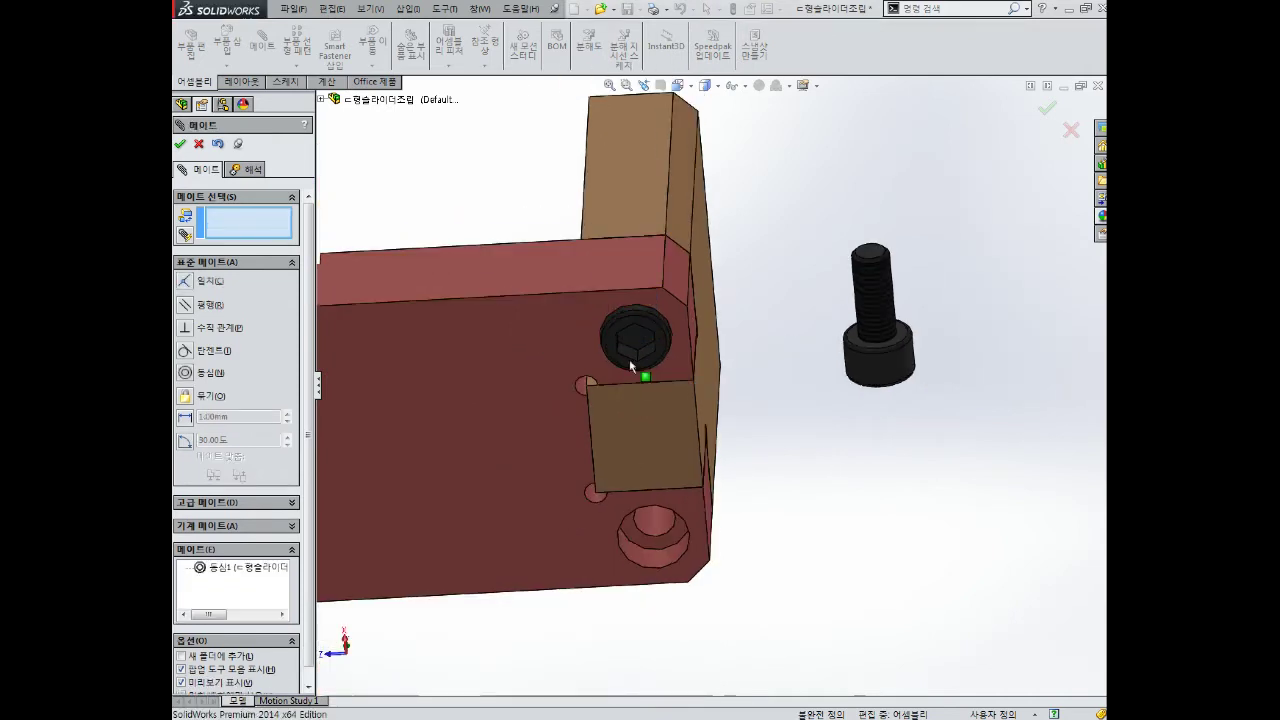
{"action": "key", "text": "Return"}
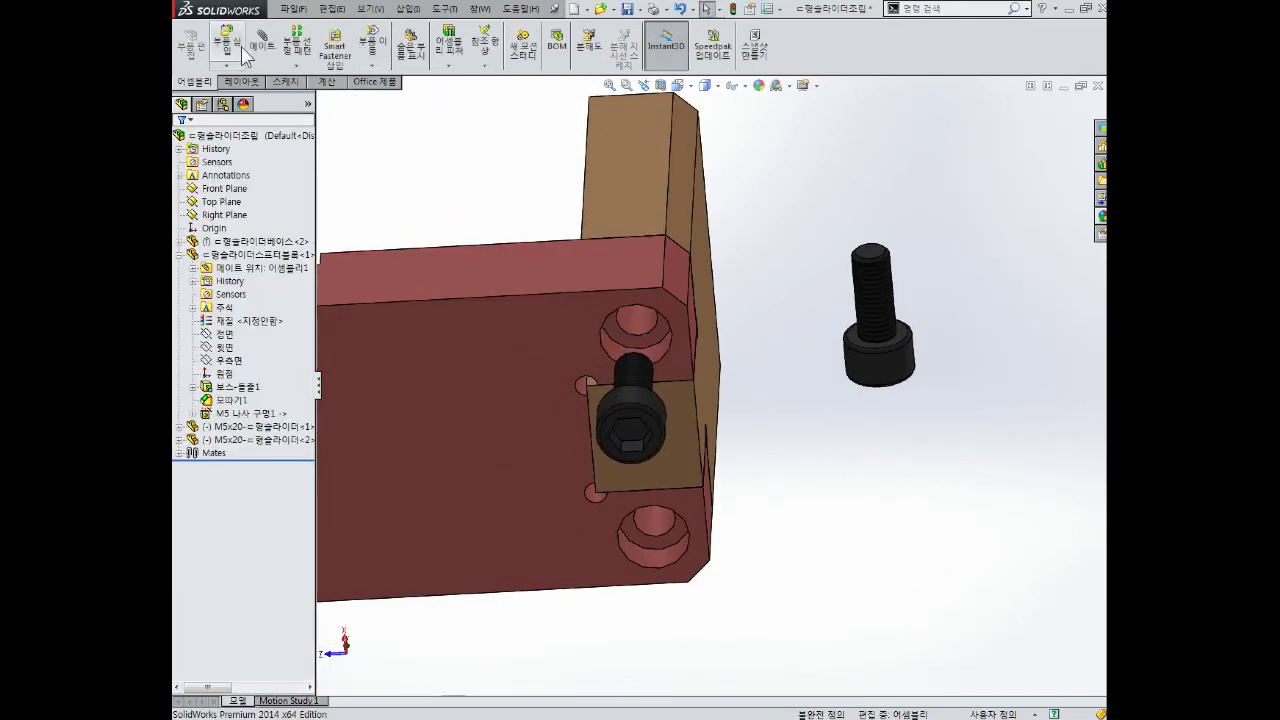
{"action": "left_click", "coordinate": [881, 281]}
{"action": "scroll", "coordinate": [777, 477], "scroll_direction": "down", "scroll_amount": 5}
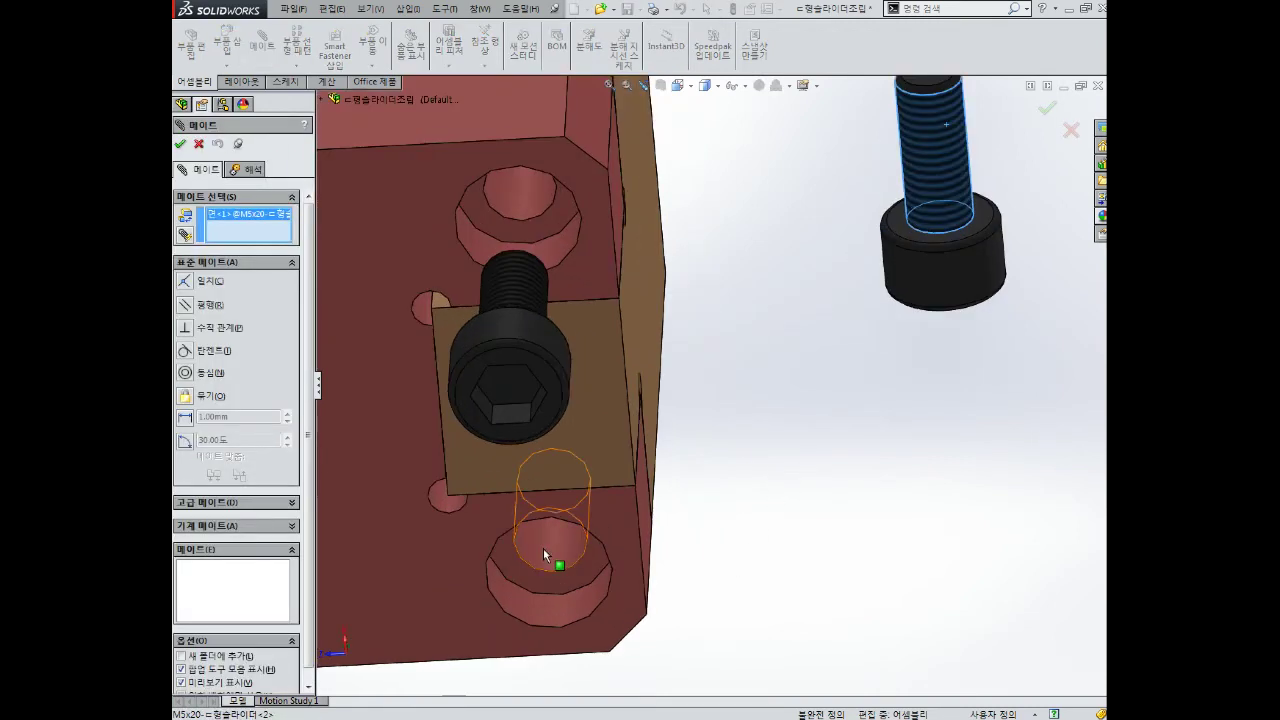
Step: Concentric-mate the second bolt to the block's lower counterbored hole
{"action": "left_click", "coordinate": [543, 548]}
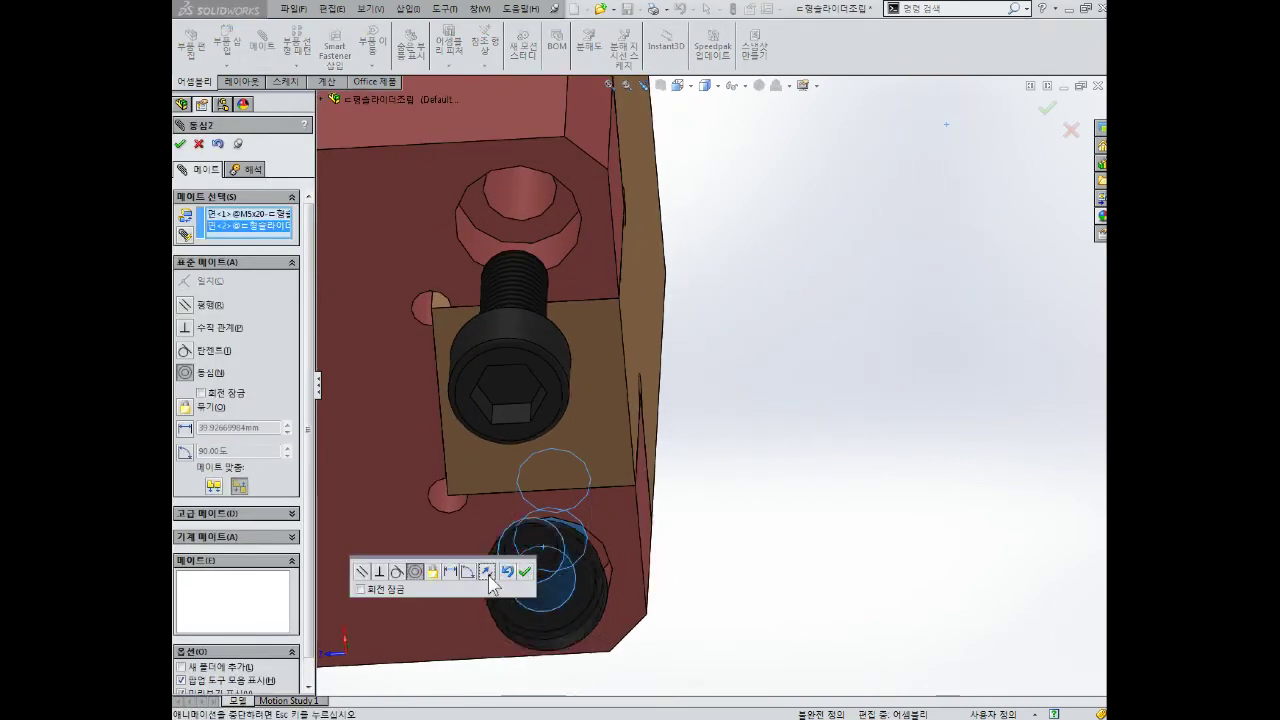
{"action": "left_click", "coordinate": [523, 570]}
{"action": "scroll", "coordinate": [786, 529], "scroll_direction": "up", "scroll_amount": 3}
{"action": "middle_click_drag", "start_coordinate": [786, 529], "coordinate": [674, 477]}
{"action": "scroll", "coordinate": [674, 477], "scroll_direction": "down", "scroll_amount": 3}
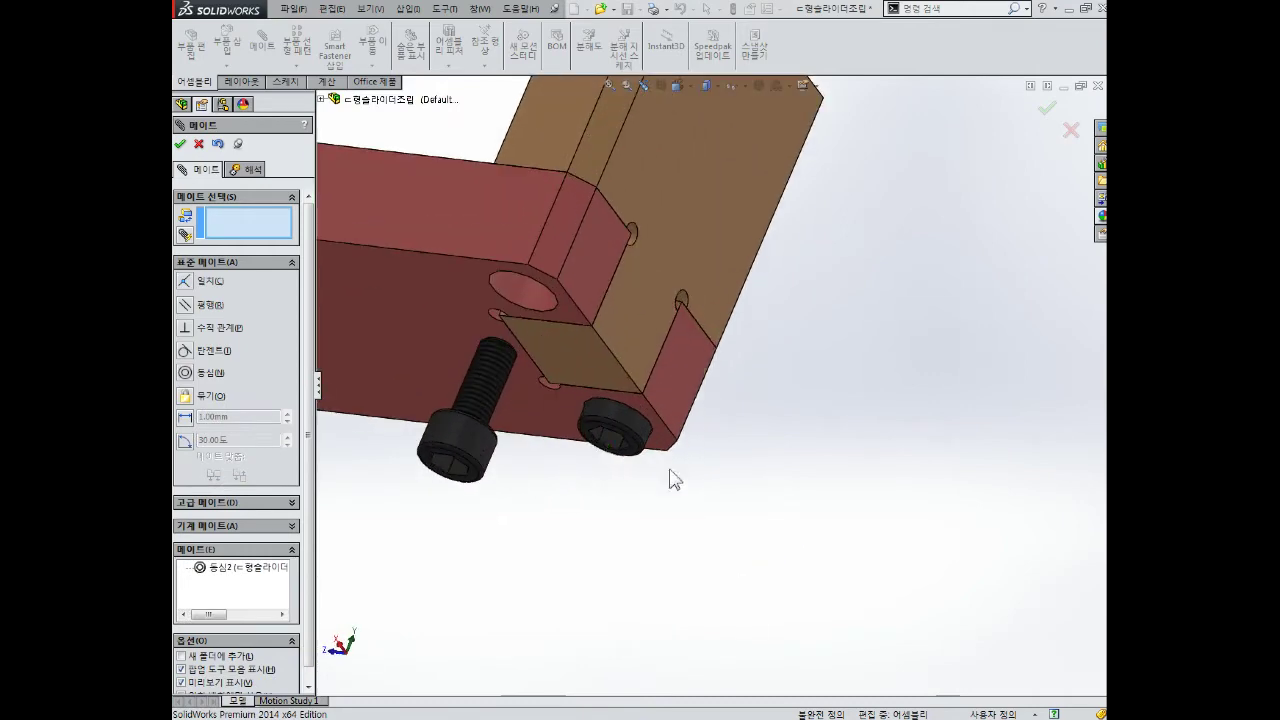
{"action": "left_click_drag", "start_coordinate": [612, 435], "coordinate": [553, 537]}
{"action": "key", "text": "Escape"}
{"action": "mouse_move", "coordinate": [597, 366]}
{"action": "middle_mouse_down"}
{"action": "mouse_move", "coordinate": [509, 391]}
{"action": "mouse_move", "coordinate": [408, 528]}
{"action": "middle_mouse_up"}
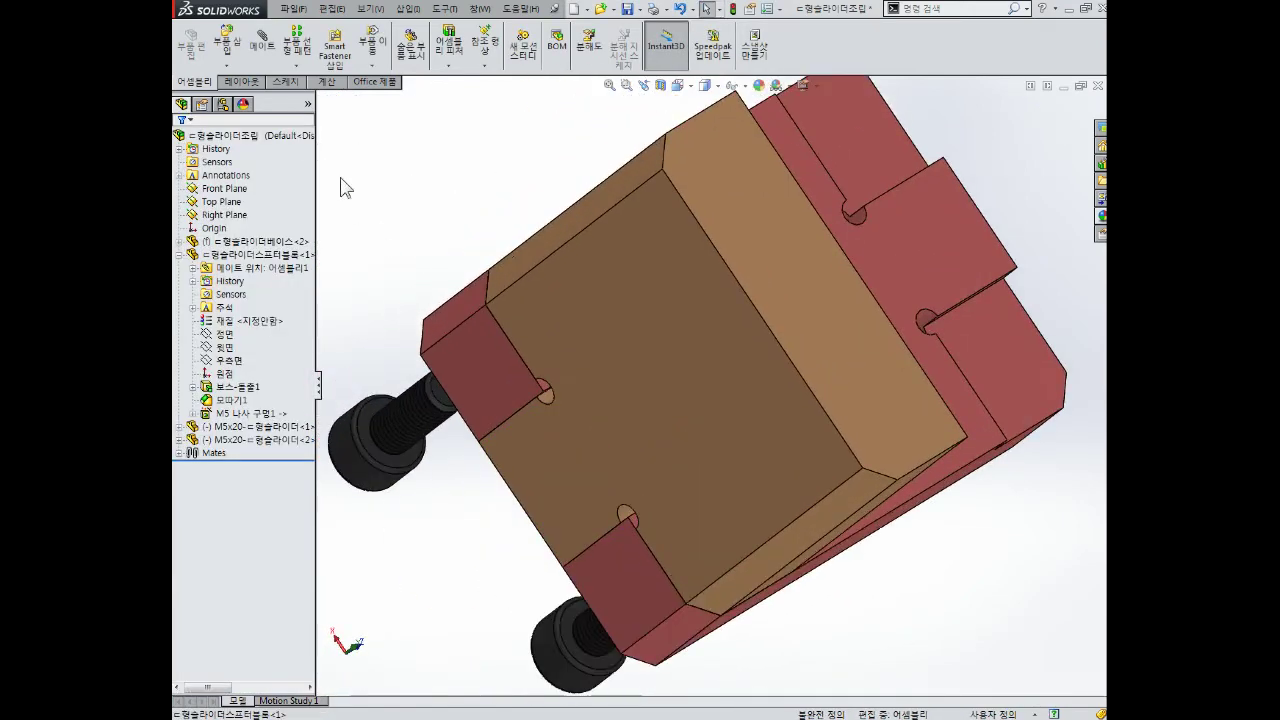
Step: Coincident-mate the first bolt head's underside to its counterbore floor
{"action": "left_click", "coordinate": [262, 42]}
{"action": "scroll", "coordinate": [460, 460], "scroll_direction": "down", "scroll_amount": 3}
{"action": "scroll", "coordinate": [457, 449], "scroll_direction": "down", "scroll_amount": 2}
{"action": "left_click", "coordinate": [457, 449]}
{"action": "scroll", "coordinate": [457, 449], "scroll_direction": "up", "scroll_amount": 3}
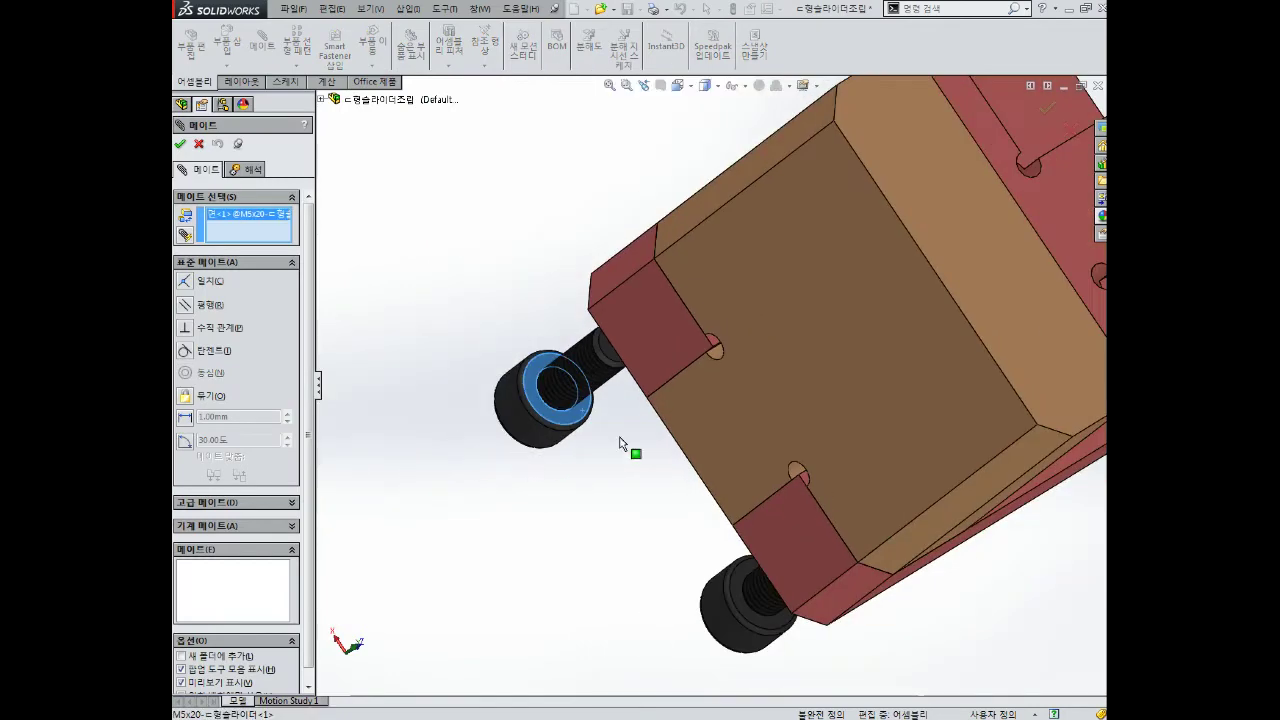
{"action": "middle_click_drag", "start_coordinate": [629, 449], "coordinate": [815, 240]}
{"action": "scroll", "coordinate": [602, 410], "scroll_direction": "down", "scroll_amount": 3}
{"action": "left_click", "coordinate": [592, 413]}
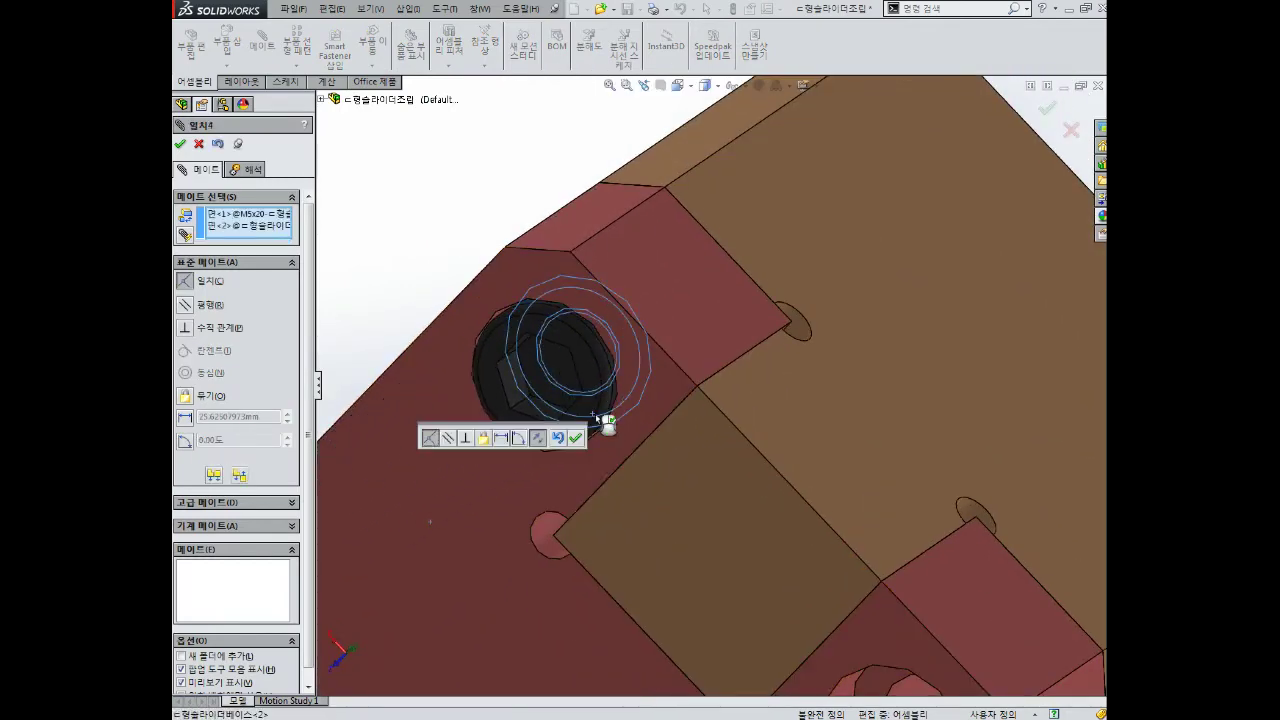
{"action": "left_click", "coordinate": [576, 439]}
Step: Coincident-mate the second bolt head to its counterbore floor and orbit to check both heads
{"action": "scroll", "coordinate": [592, 451], "scroll_direction": "up", "scroll_amount": 3}
{"action": "scroll", "coordinate": [592, 451], "scroll_direction": "up", "scroll_amount": 2}
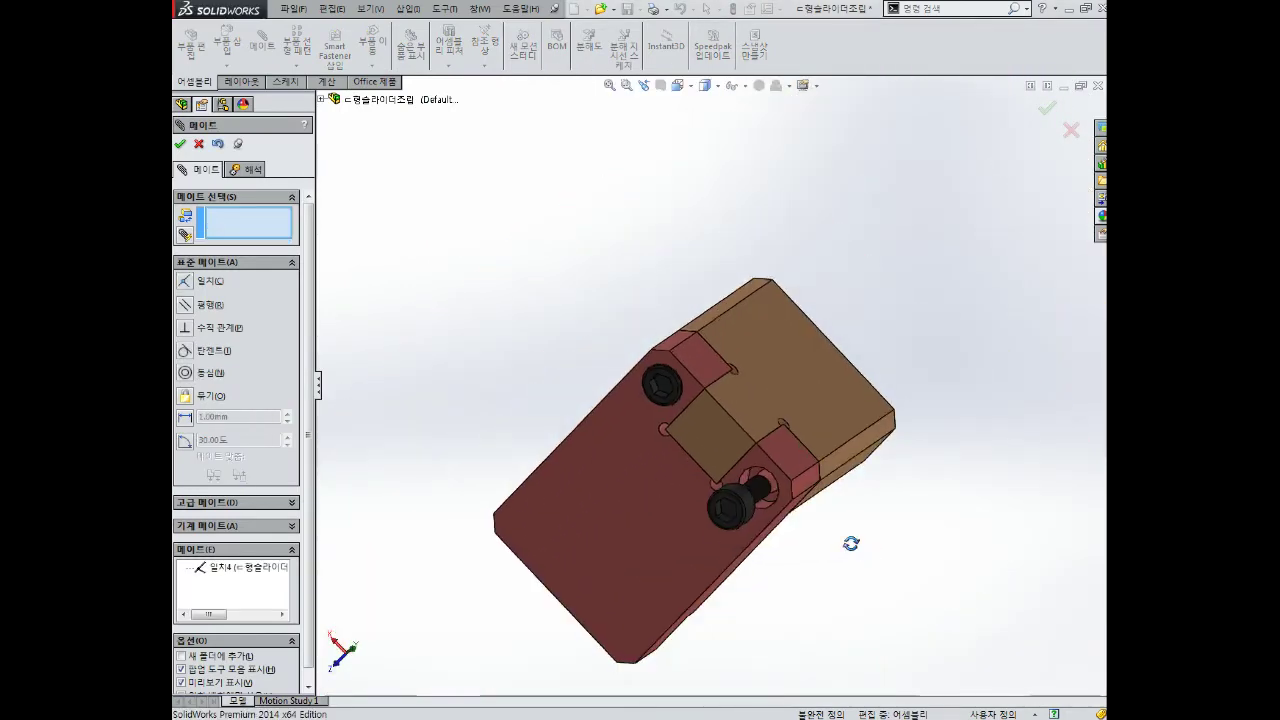
{"action": "scroll", "coordinate": [755, 532], "scroll_direction": "down", "scroll_amount": 3}
{"action": "scroll", "coordinate": [740, 465], "scroll_direction": "down", "scroll_amount": 2}
{"action": "left_click", "coordinate": [713, 420]}
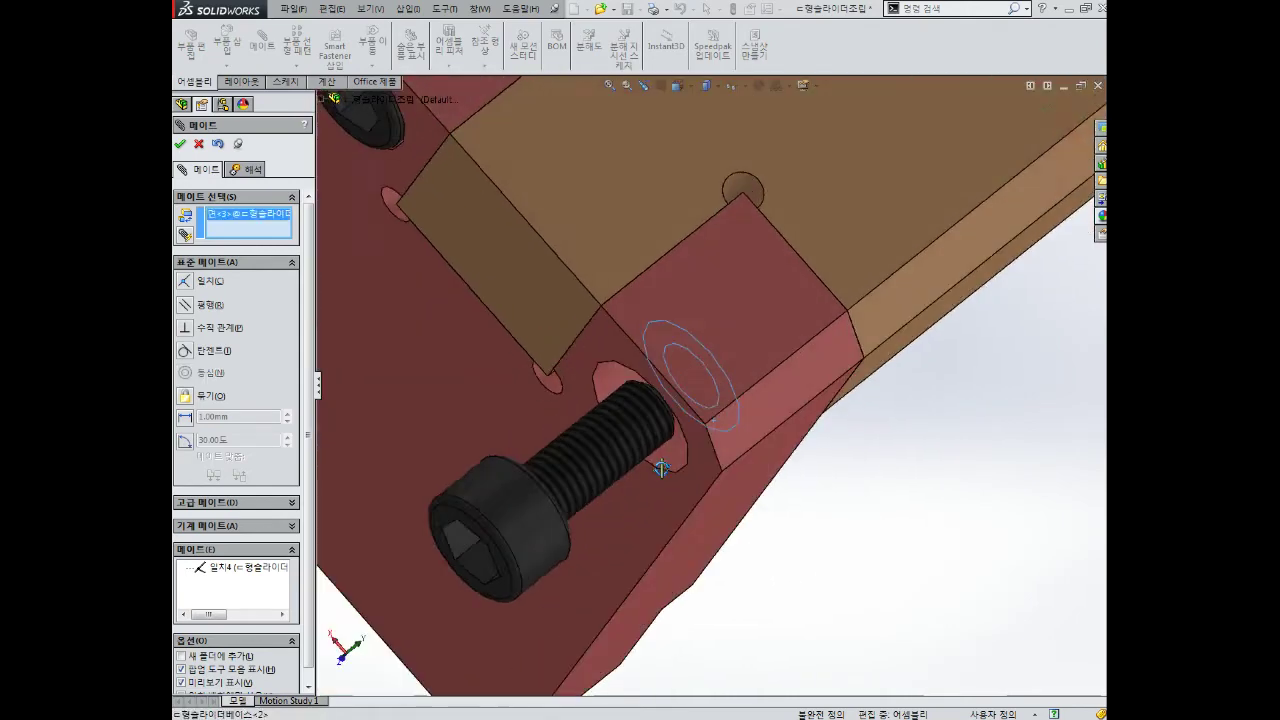
{"action": "middle_click_drag", "start_coordinate": [713, 420], "coordinate": [565, 513]}
{"action": "left_click", "coordinate": [565, 513]}
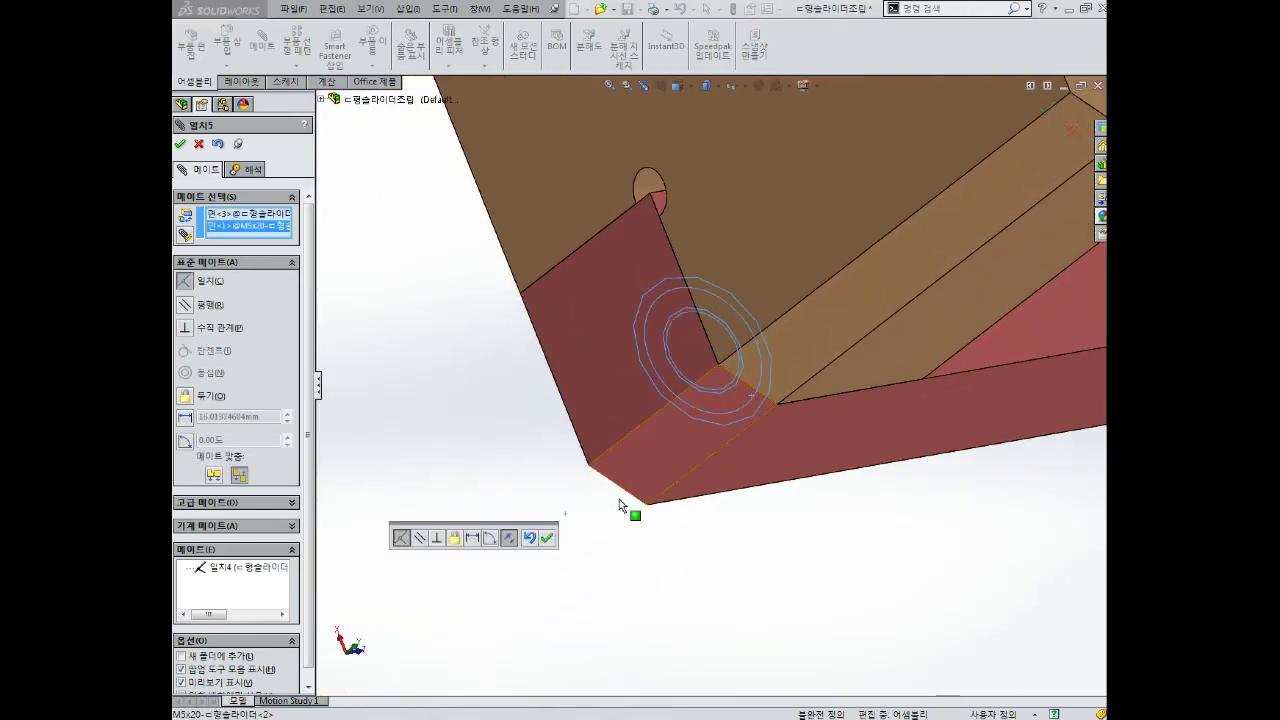
{"action": "left_click", "coordinate": [556, 545]}
{"action": "middle_click_drag", "start_coordinate": [556, 550], "coordinate": [731, 452]}
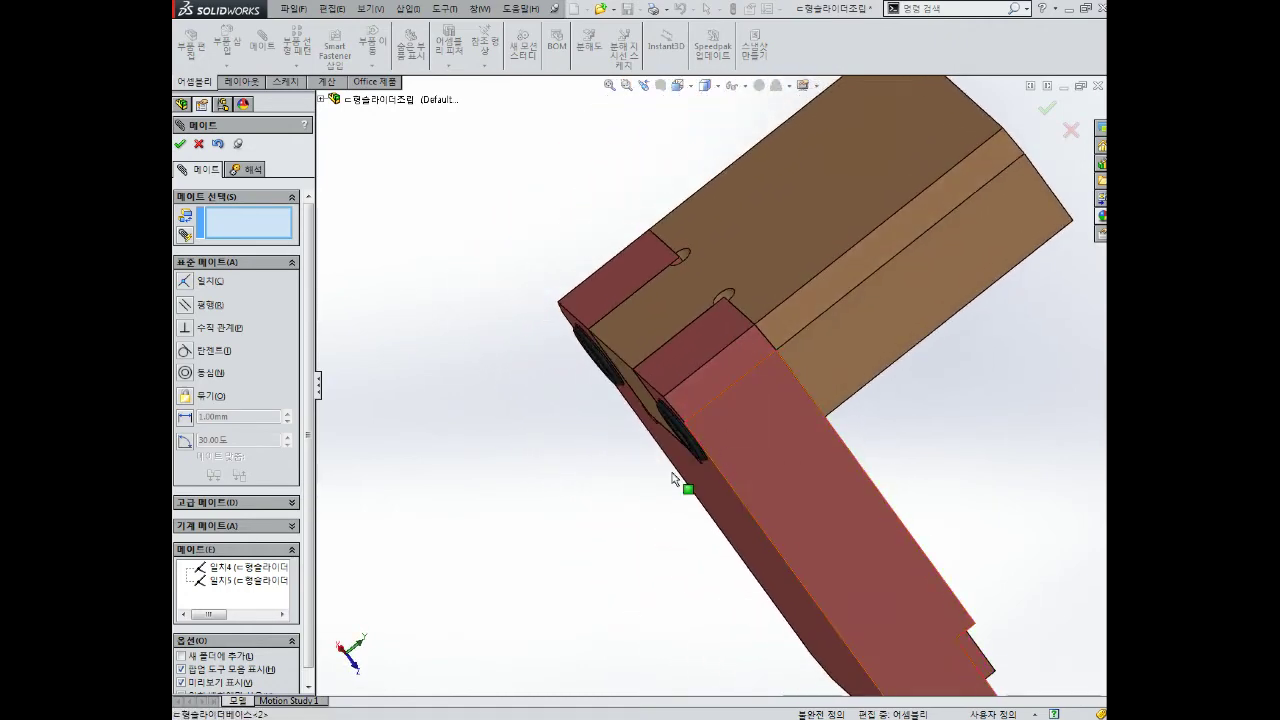
{"action": "scroll", "coordinate": [694, 408], "scroll_direction": "down", "scroll_amount": 3}
{"action": "mouse_move", "coordinate": [694, 408]}
{"action": "middle_mouse_down"}
{"action": "mouse_move", "coordinate": [724, 452]}
{"action": "mouse_move", "coordinate": [709, 394]}
{"action": "mouse_move", "coordinate": [700, 400]}
{"action": "mouse_move", "coordinate": [738, 430]}
{"action": "middle_mouse_up"}
Step: Measure from the bolt head's ring face to the block's top face with Evaluate > Measure
{"action": "key", "text": "Return"}
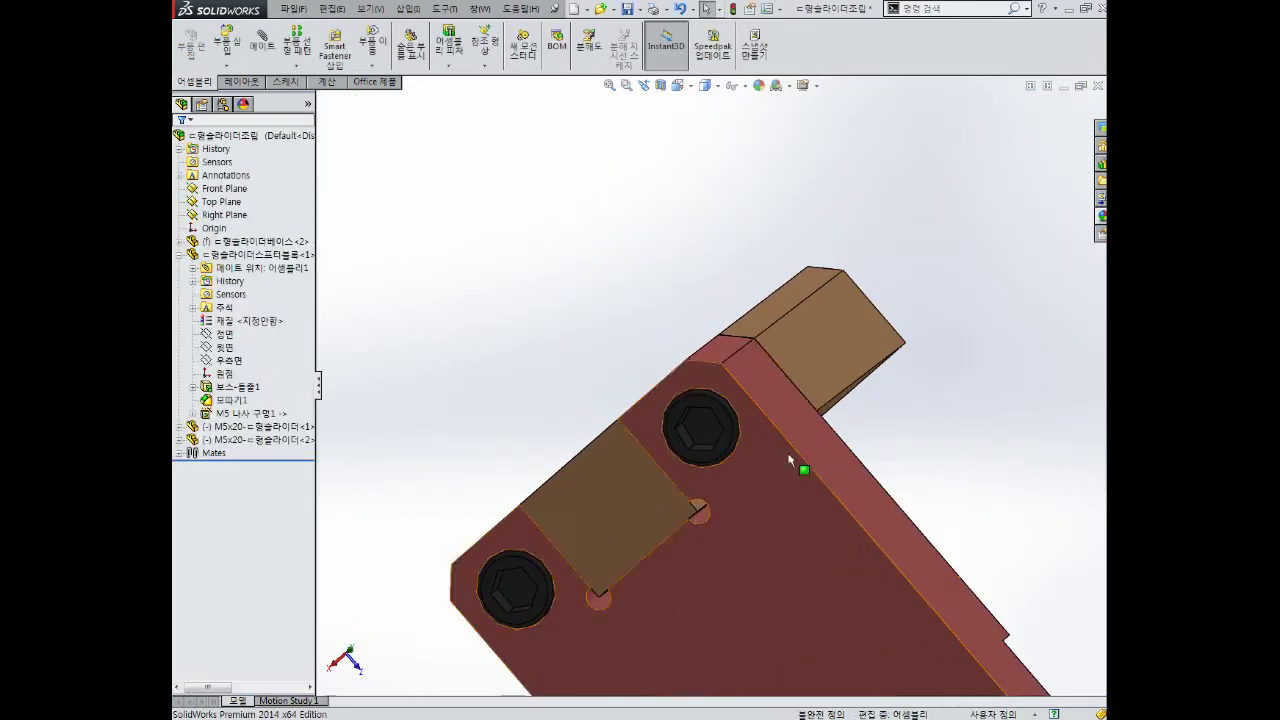
{"action": "left_click", "coordinate": [318, 83]}
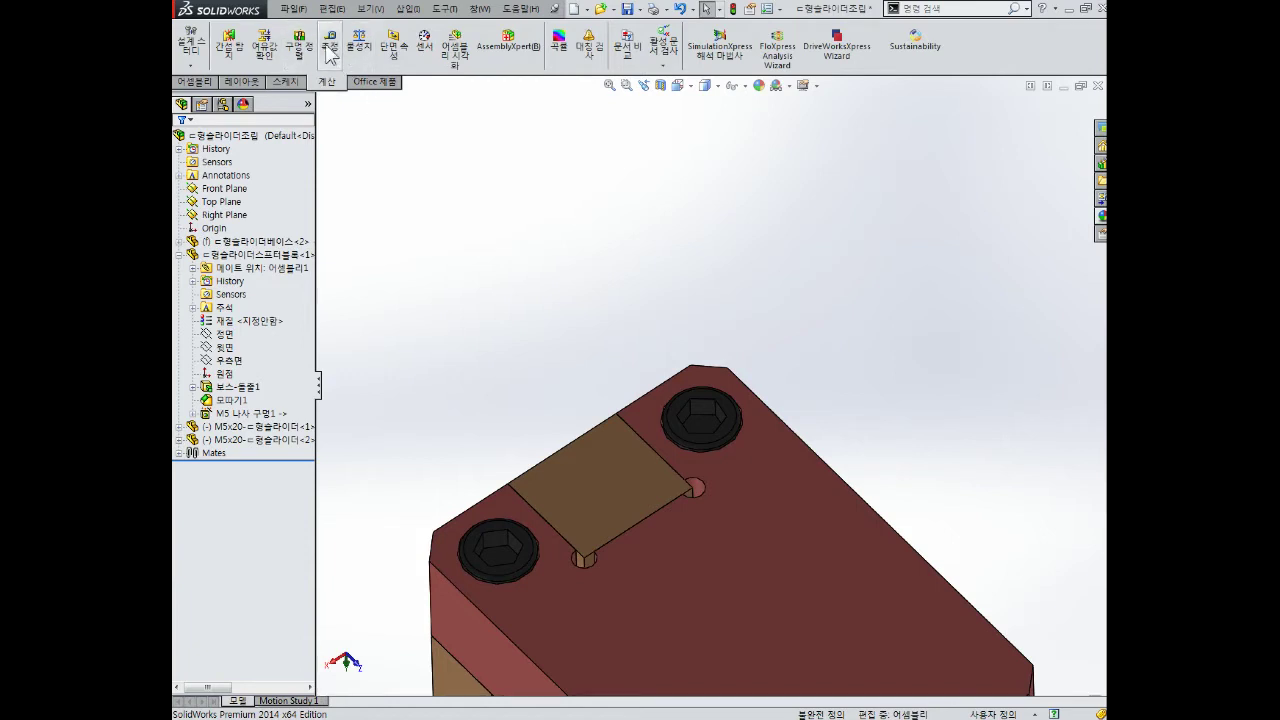
{"action": "left_click", "coordinate": [329, 47]}
{"action": "scroll", "coordinate": [750, 500], "scroll_direction": "down", "scroll_amount": 4}
{"action": "scroll", "coordinate": [720, 400], "scroll_direction": "down", "scroll_amount": 2}
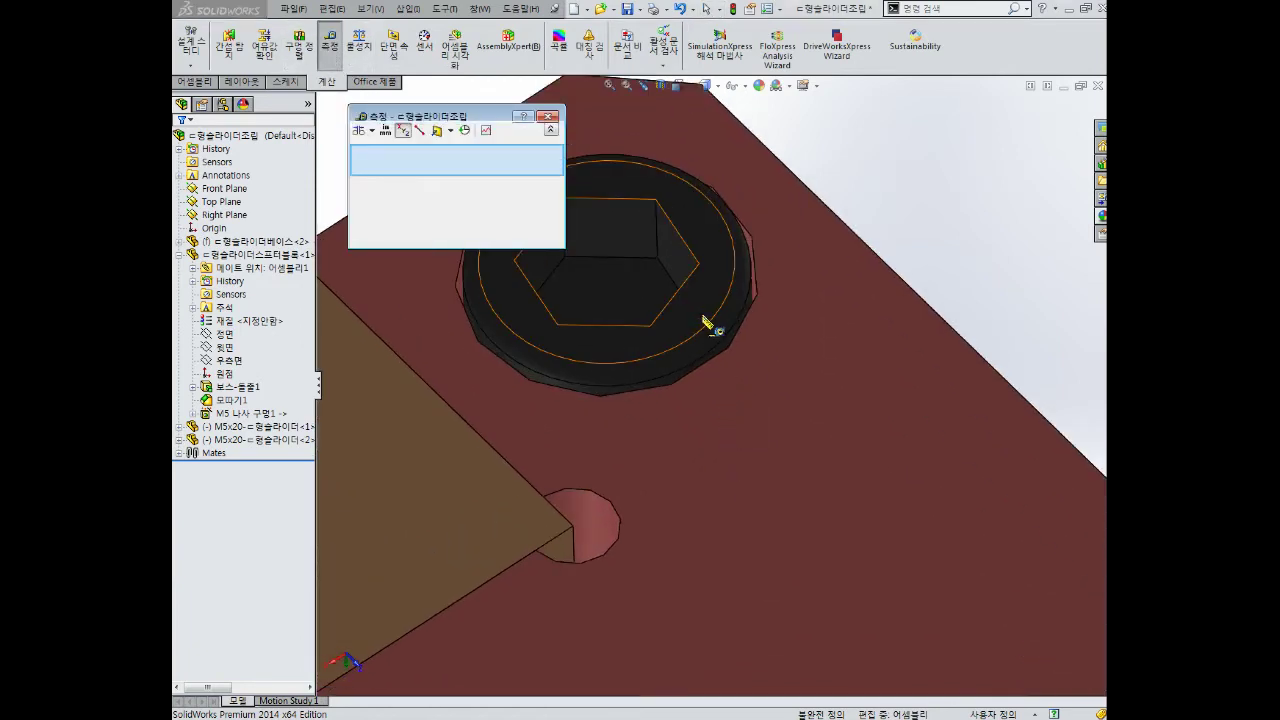
{"action": "left_click", "coordinate": [707, 323]}
{"action": "left_click", "coordinate": [714, 422]}
Step: Orbit edge-on to compare the faces at 0.7 mm apart, then close the Measure window
{"action": "scroll", "coordinate": [714, 425], "scroll_direction": "up", "scroll_amount": 2}
{"action": "scroll", "coordinate": [714, 425], "scroll_direction": "up", "scroll_amount": 2}
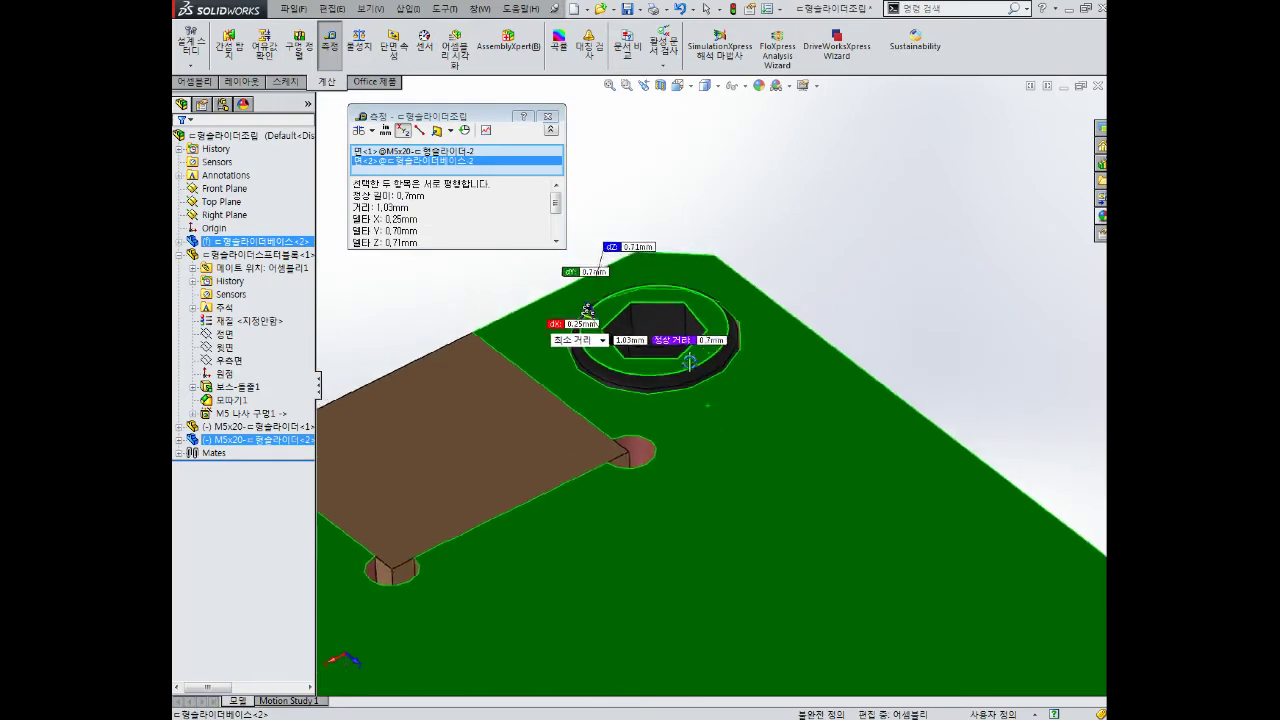
{"action": "middle_click_drag", "start_coordinate": [588, 310], "coordinate": [694, 391]}
{"action": "scroll", "coordinate": [705, 430], "scroll_direction": "down", "scroll_amount": 3}
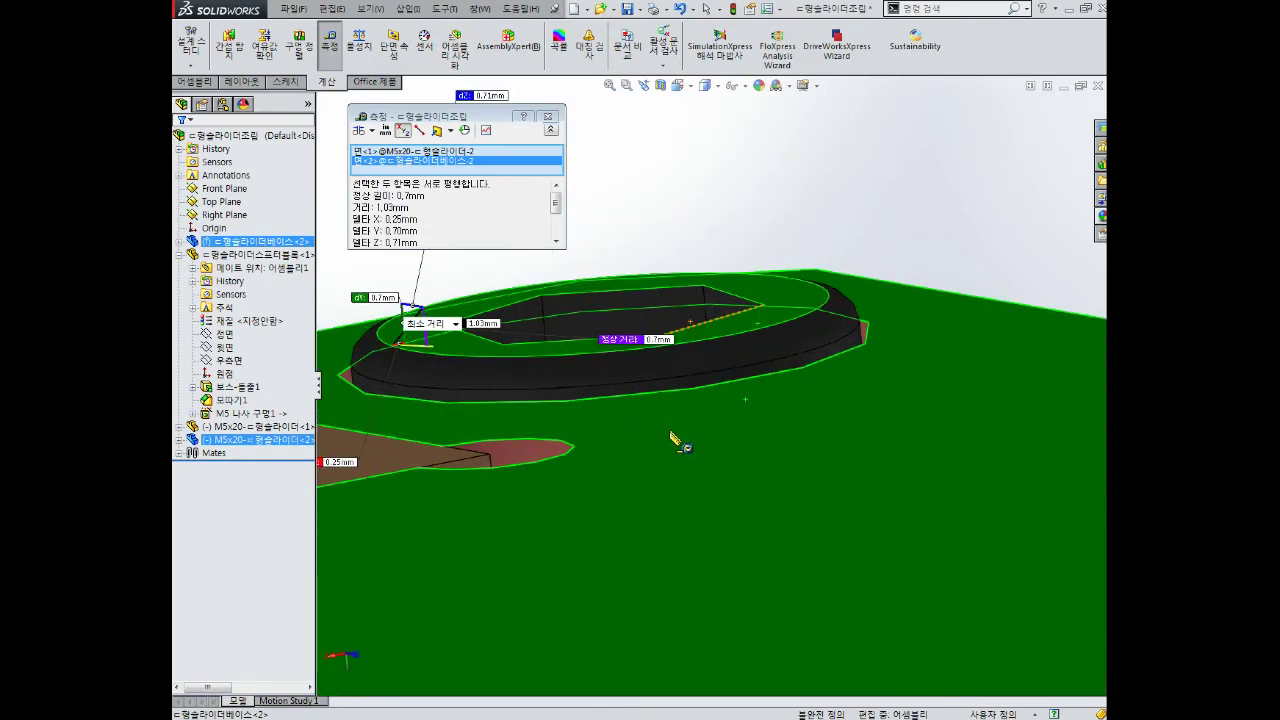
{"action": "middle_click_drag", "start_coordinate": [672, 440], "coordinate": [723, 443]}
{"action": "scroll", "coordinate": [690, 455], "scroll_direction": "down", "scroll_amount": 3}
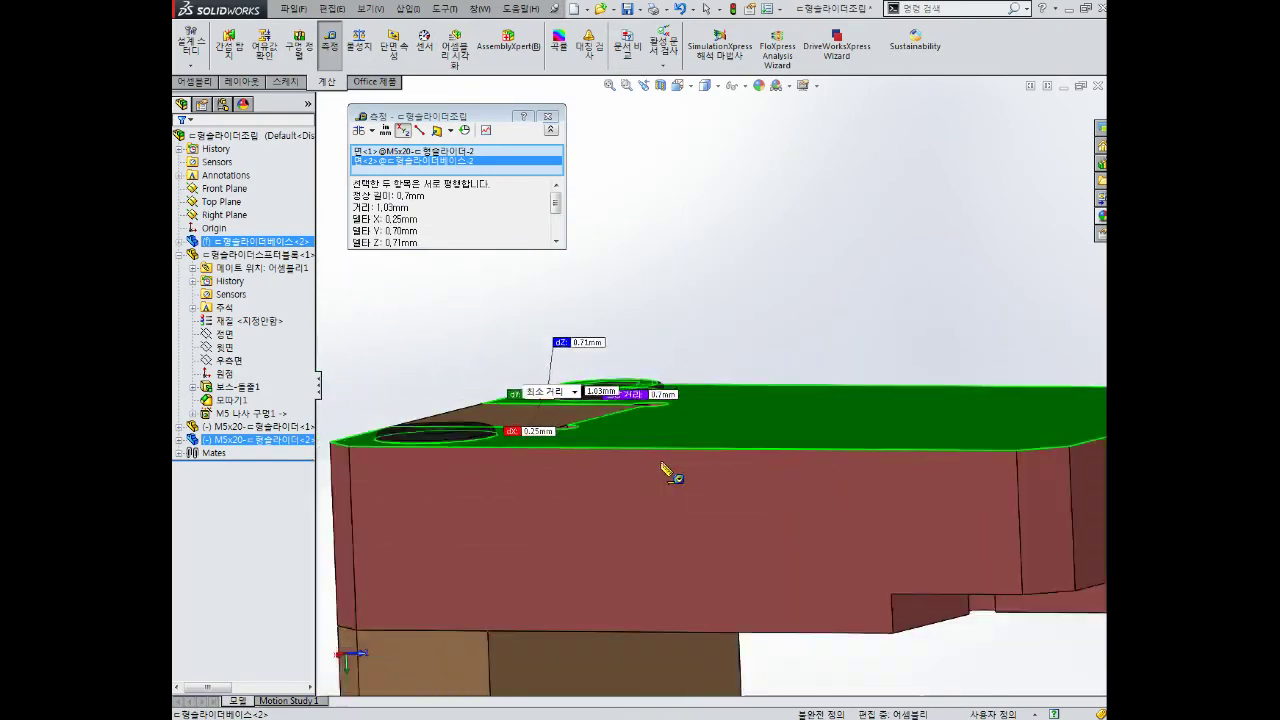
{"action": "mouse_move", "coordinate": [668, 474]}
{"action": "middle_mouse_down"}
{"action": "mouse_move", "coordinate": [700, 340]}
{"action": "mouse_move", "coordinate": [742, 436]}
{"action": "mouse_move", "coordinate": [742, 508]}
{"action": "mouse_move", "coordinate": [714, 578]}
{"action": "mouse_move", "coordinate": [760, 466]}
{"action": "mouse_move", "coordinate": [823, 566]}
{"action": "mouse_move", "coordinate": [829, 486]}
{"action": "middle_mouse_up"}
{"action": "scroll", "coordinate": [706, 327], "scroll_direction": "down", "scroll_amount": 3}
{"action": "scroll", "coordinate": [705, 327], "scroll_direction": "up", "scroll_amount": 3}
{"action": "key", "text": "Escape"}
{"action": "scroll", "coordinate": [845, 446], "scroll_direction": "down", "scroll_amount": 3}
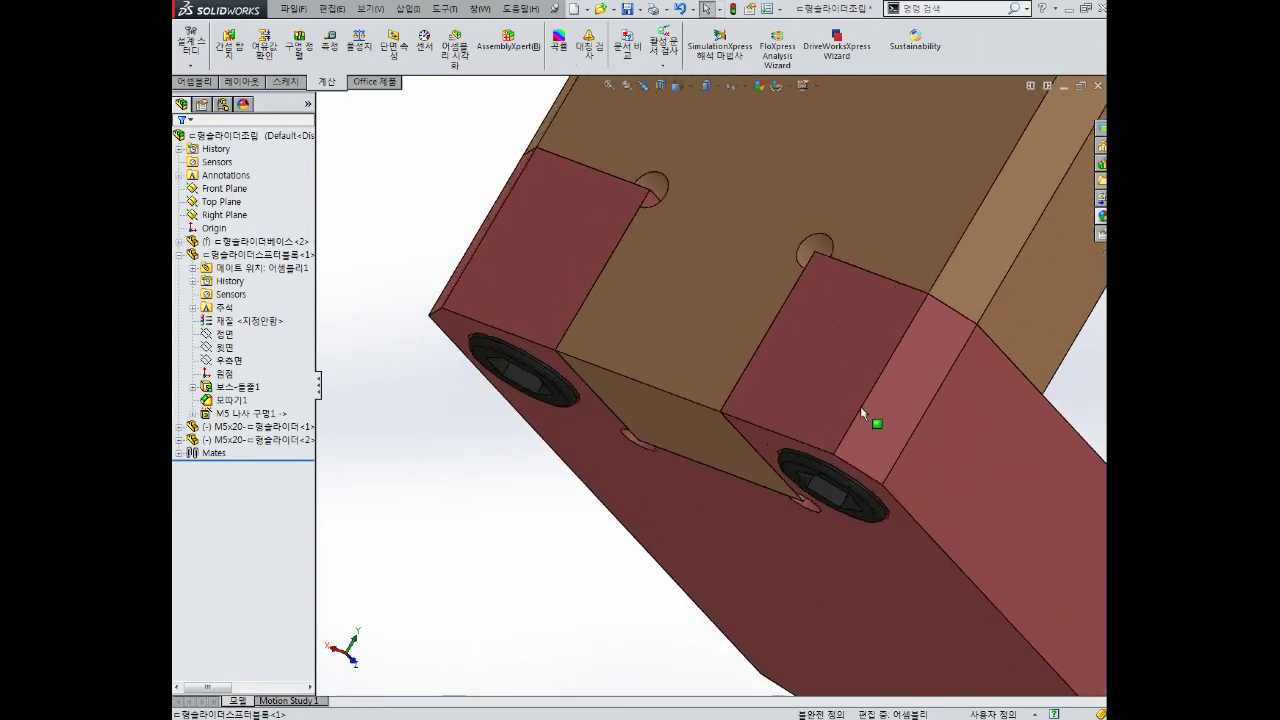
{"action": "scroll", "coordinate": [860, 406], "scroll_direction": "up", "scroll_amount": 5}
{"action": "scroll", "coordinate": [772, 401], "scroll_direction": "down", "scroll_amount": 4}
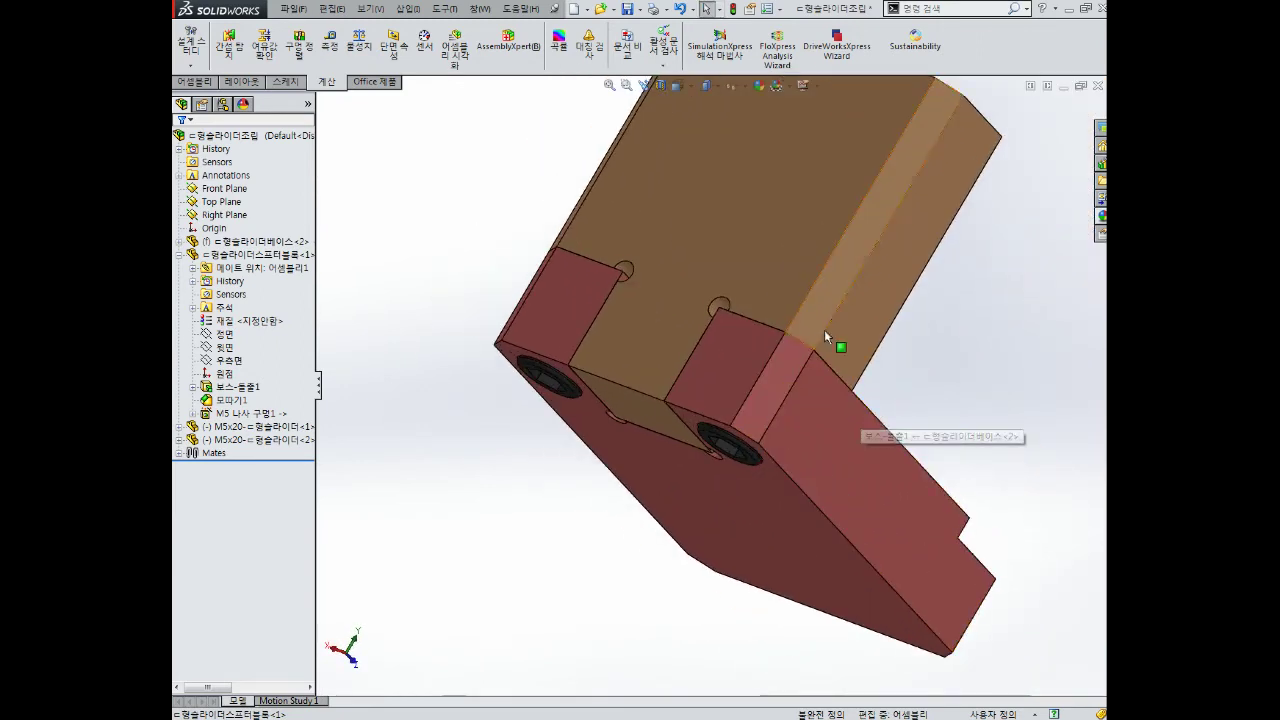
{"action": "left_click", "coordinate": [833, 416]}
{"action": "left_click", "coordinate": [881, 237]}
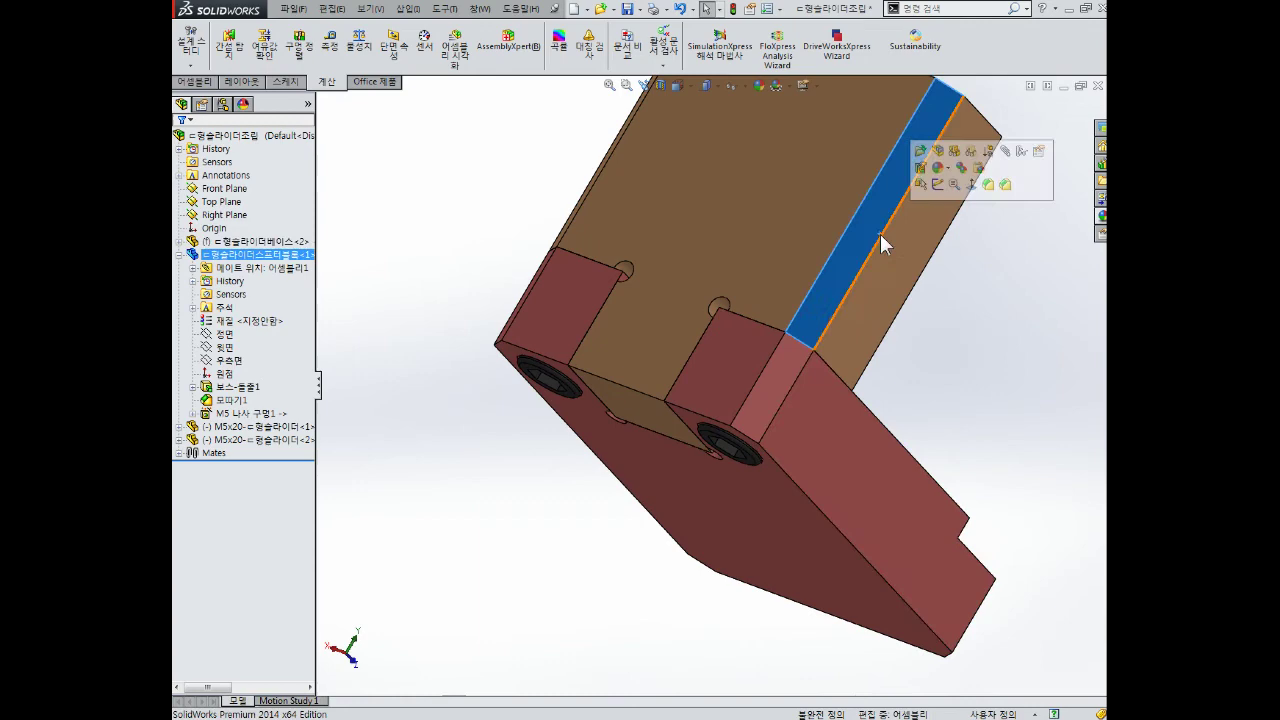
{"action": "left_click", "coordinate": [830, 199]}
{"action": "left_click", "coordinate": [932, 119]}
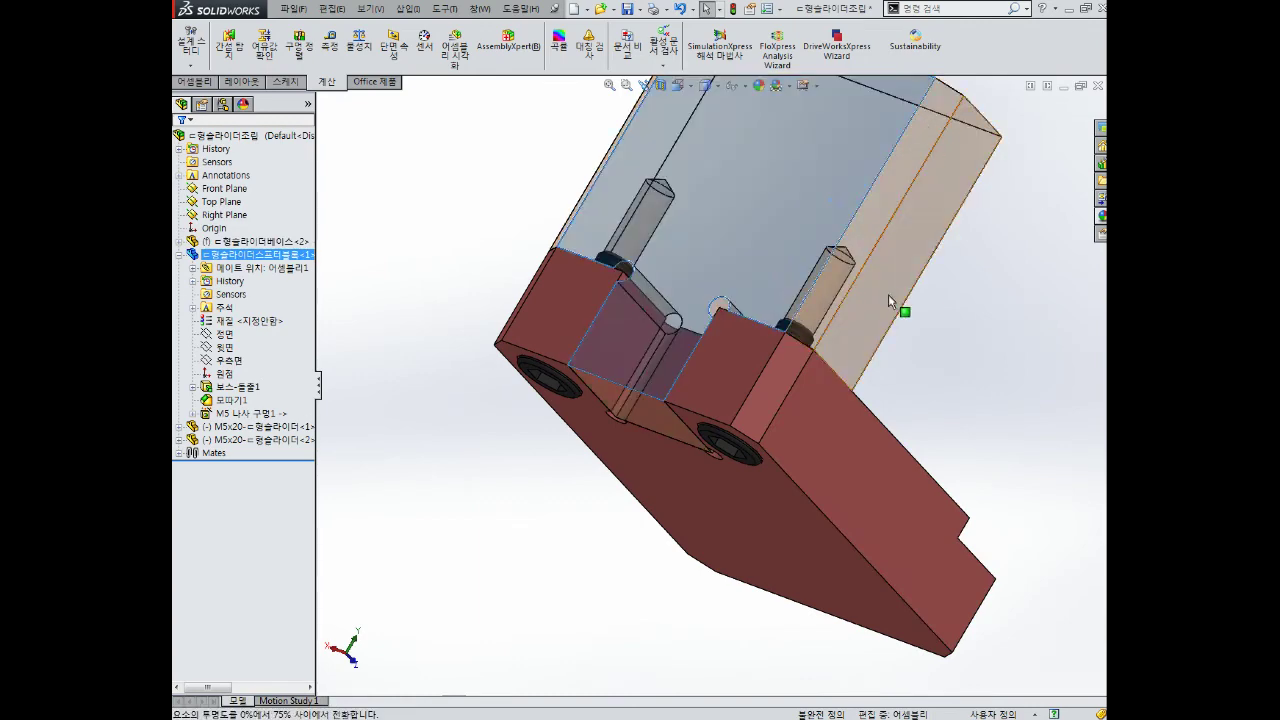
{"action": "scroll", "coordinate": [805, 340], "scroll_direction": "down", "scroll_amount": 2}
{"action": "scroll", "coordinate": [805, 340], "scroll_direction": "down", "scroll_amount": 3}
{"action": "scroll", "coordinate": [790, 330], "scroll_direction": "up", "scroll_amount": 4}
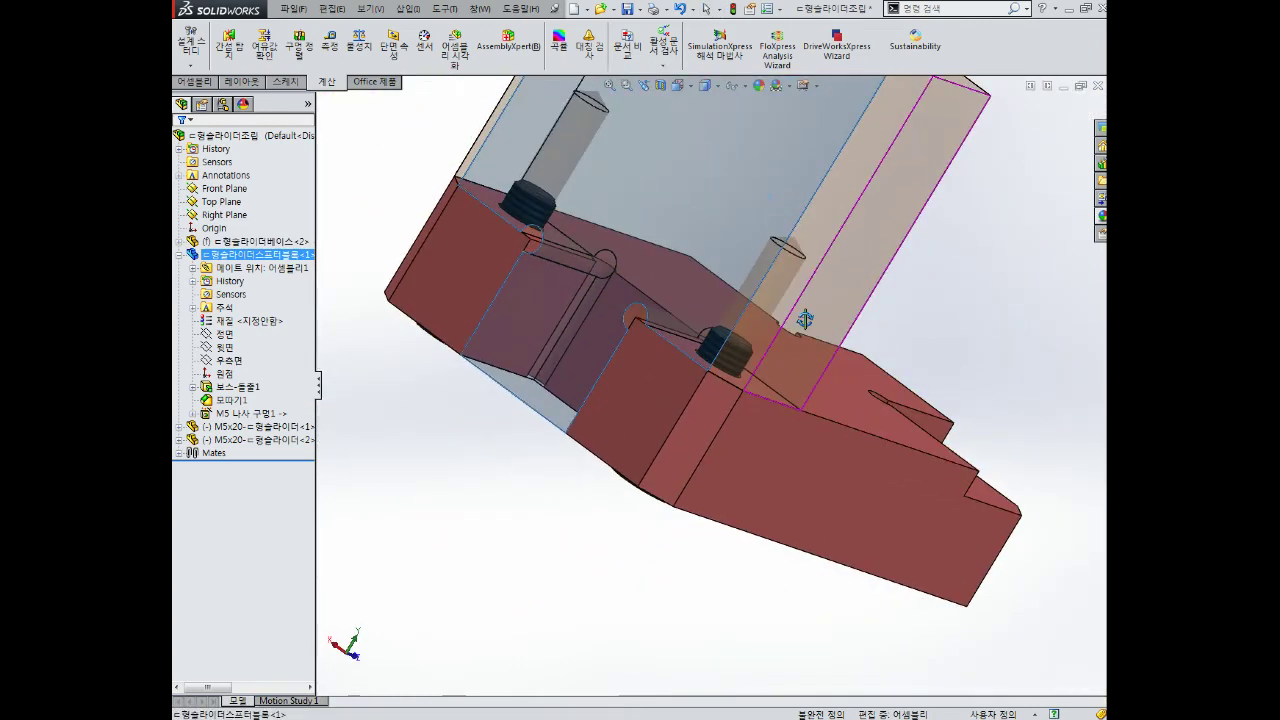
{"action": "middle_click_drag", "start_coordinate": [726, 363], "coordinate": [729, 349]}
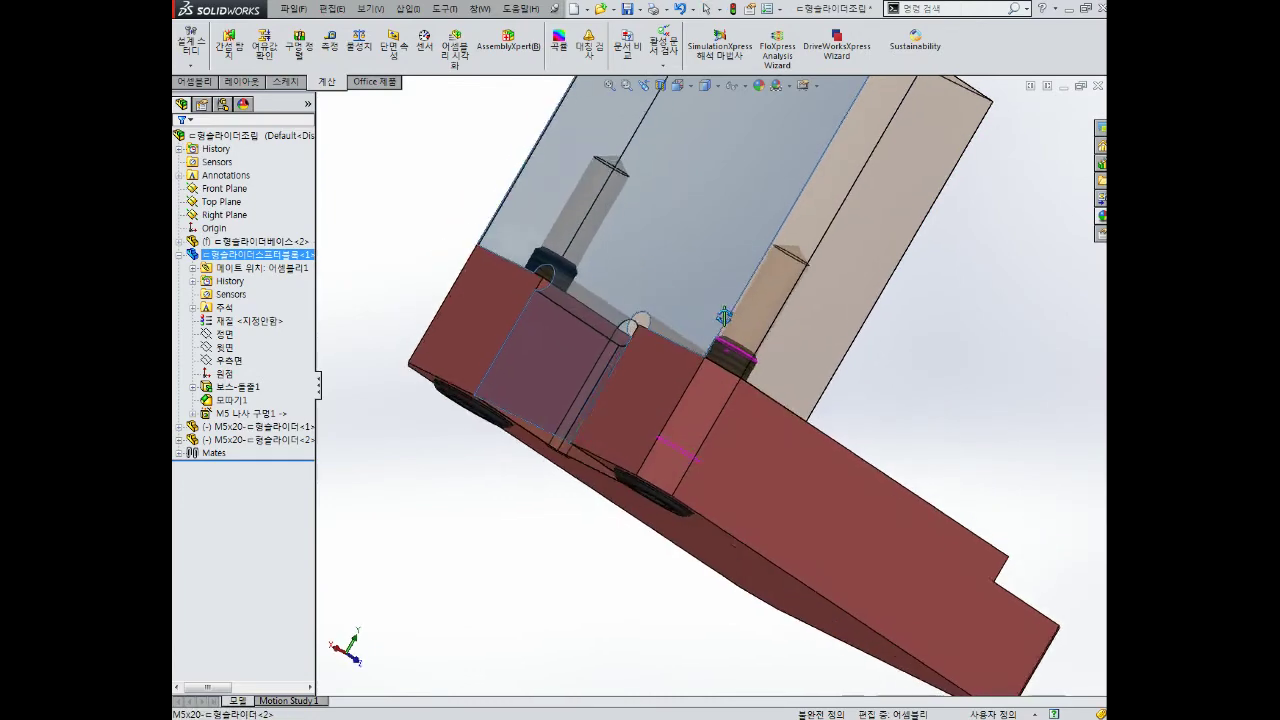
{"action": "scroll", "coordinate": [713, 340], "scroll_direction": "down", "scroll_amount": 2}
{"action": "scroll", "coordinate": [745, 367], "scroll_direction": "down", "scroll_amount": 2}
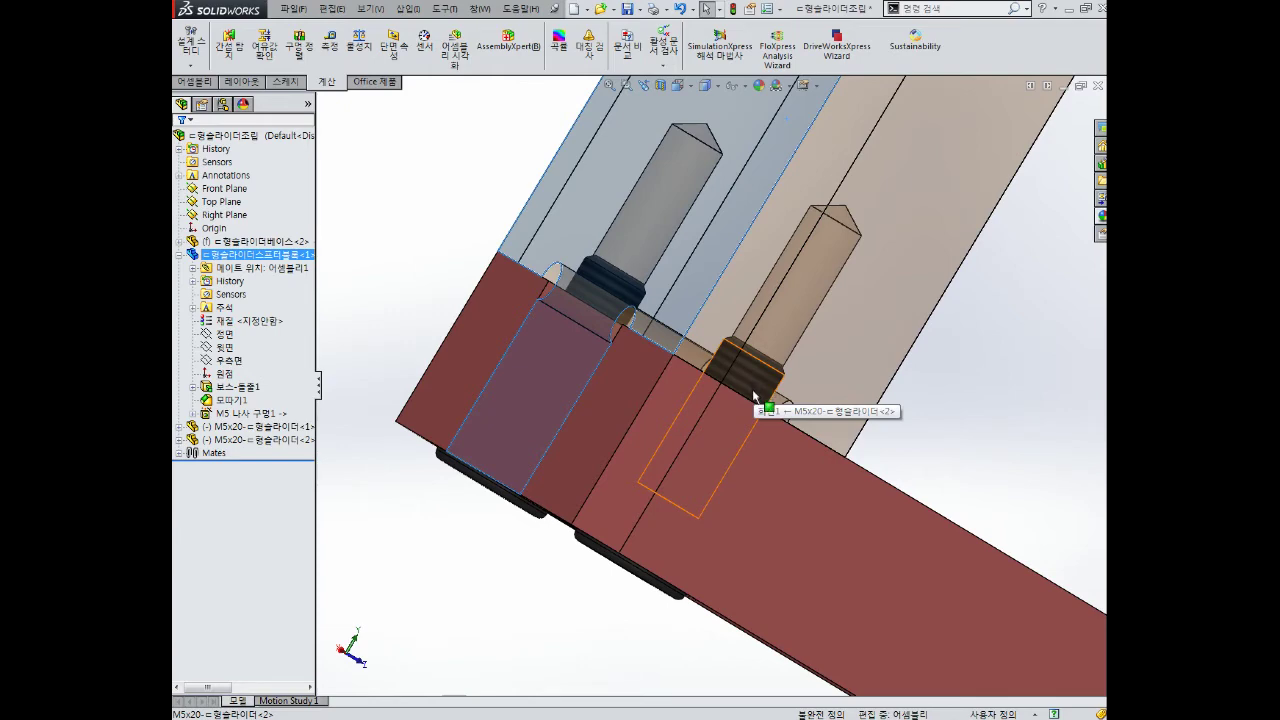
{"action": "left_click", "coordinate": [757, 402]}
{"action": "mouse_move", "coordinate": [756, 376]}
{"action": "middle_mouse_down"}
{"action": "mouse_move", "coordinate": [689, 377]}
{"action": "mouse_move", "coordinate": [783, 370]}
{"action": "mouse_move", "coordinate": [771, 486]}
{"action": "middle_mouse_up"}
{"action": "scroll", "coordinate": [689, 377], "scroll_direction": "up", "scroll_amount": 2}
{"action": "scroll", "coordinate": [757, 380], "scroll_direction": "down", "scroll_amount": 4}
{"action": "scroll", "coordinate": [783, 370], "scroll_direction": "up", "scroll_amount": 3}
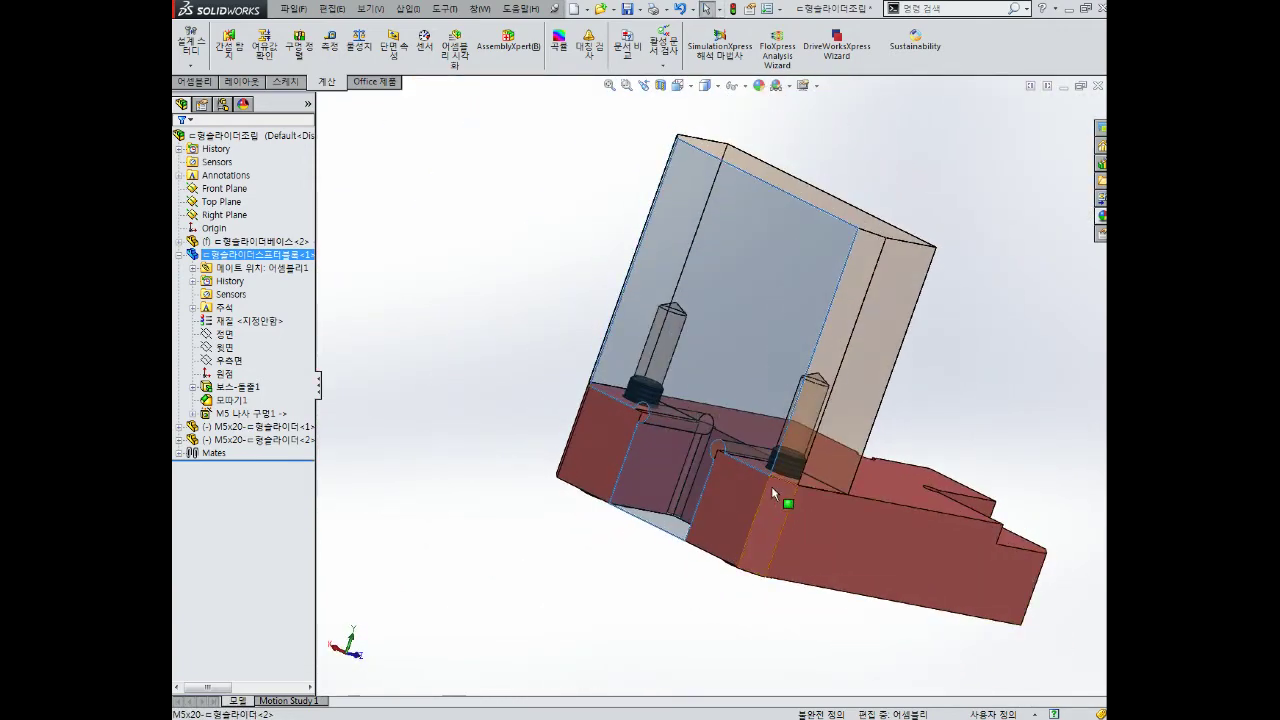
{"action": "scroll", "coordinate": [771, 487], "scroll_direction": "down", "scroll_amount": 2}
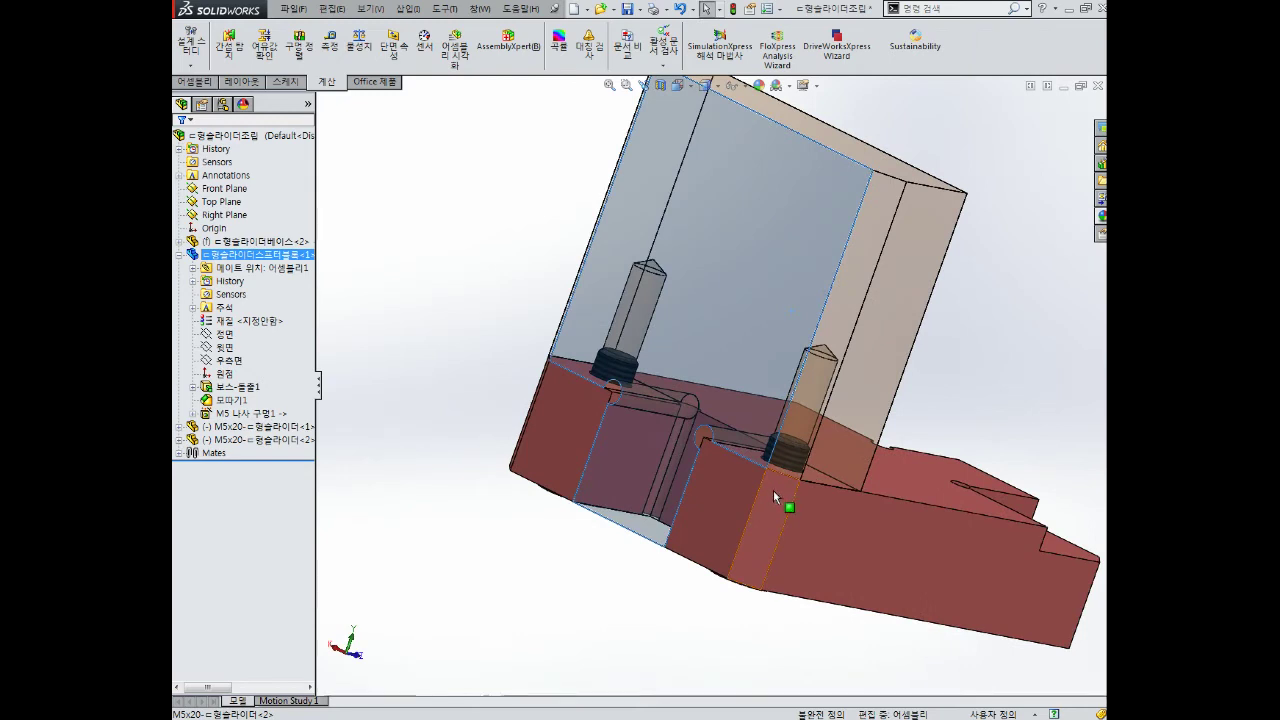
{"action": "scroll", "coordinate": [773, 490], "scroll_direction": "up", "scroll_amount": 3}
{"action": "middle_click_drag", "start_coordinate": [960, 449], "coordinate": [843, 445]}
{"action": "left_click", "coordinate": [812, 468]}
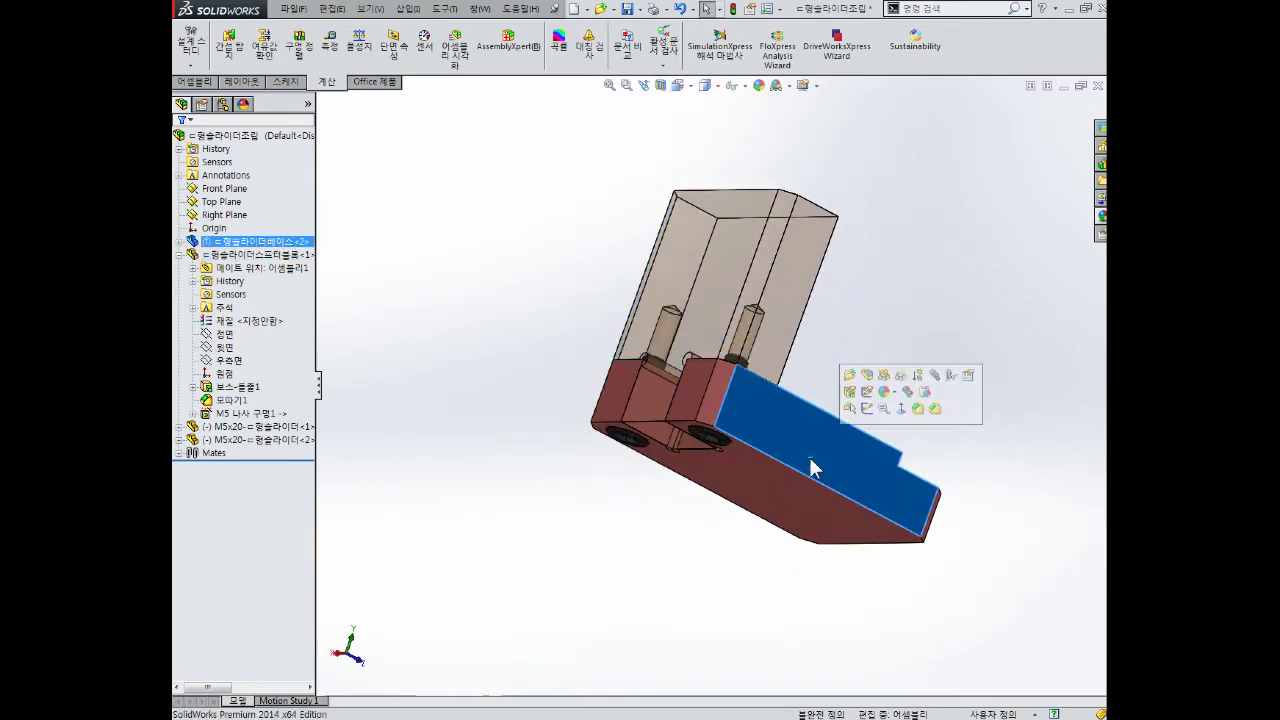
Step: Open the slider base part in its own window and orient it to face the top
{"action": "left_click", "coordinate": [849, 376]}
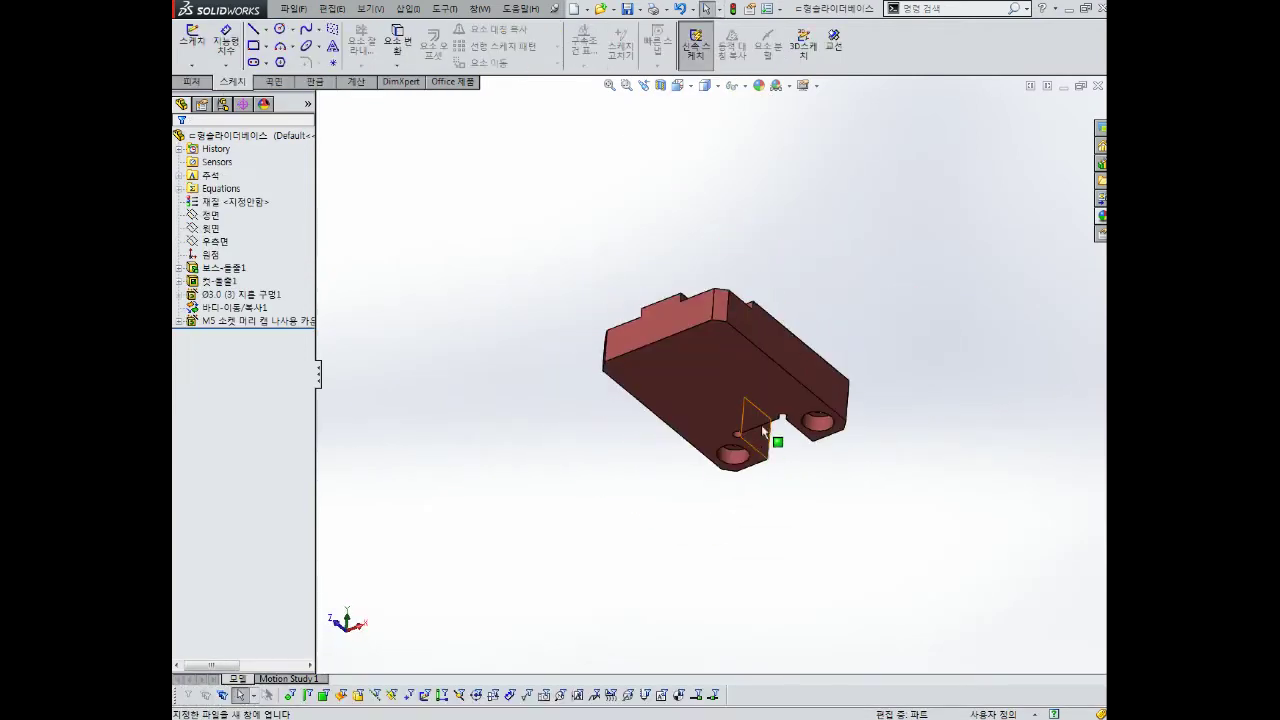
{"action": "middle_click_drag", "start_coordinate": [873, 418], "coordinate": [688, 372]}
{"action": "scroll", "coordinate": [685, 330], "scroll_direction": "down", "scroll_amount": 3}
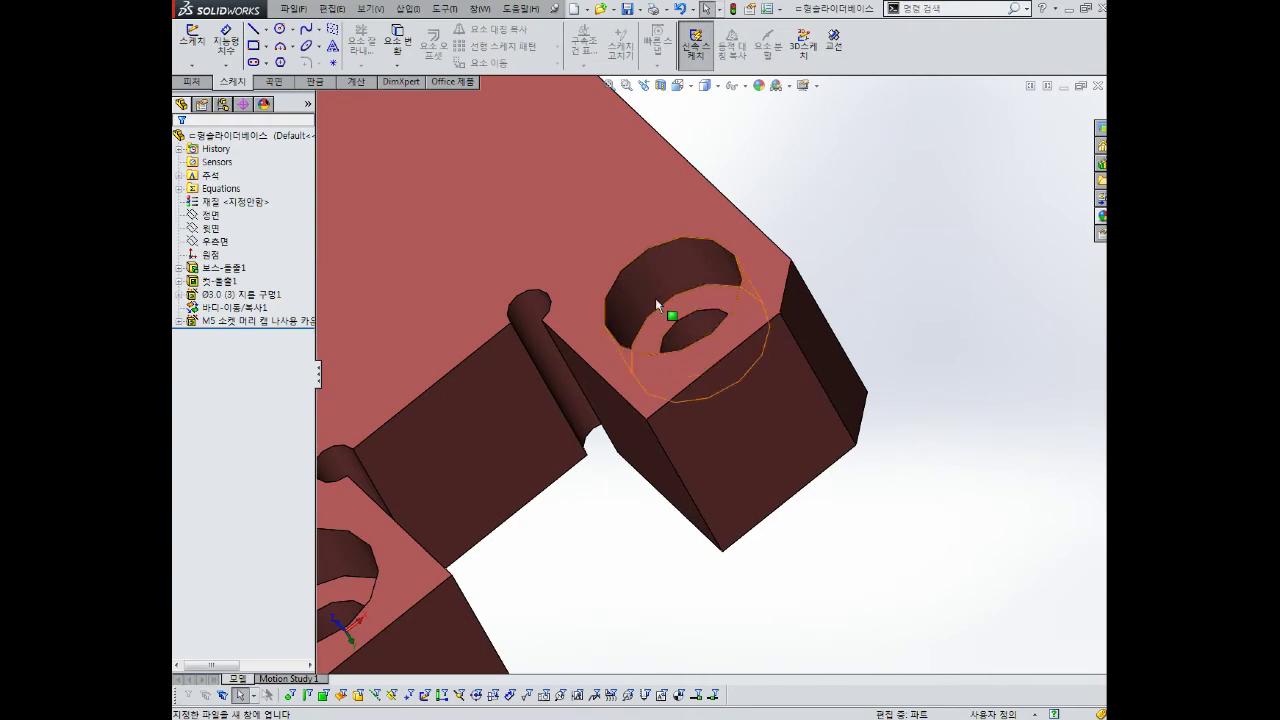
{"action": "middle_click_drag", "start_coordinate": [659, 312], "coordinate": [408, 377]}
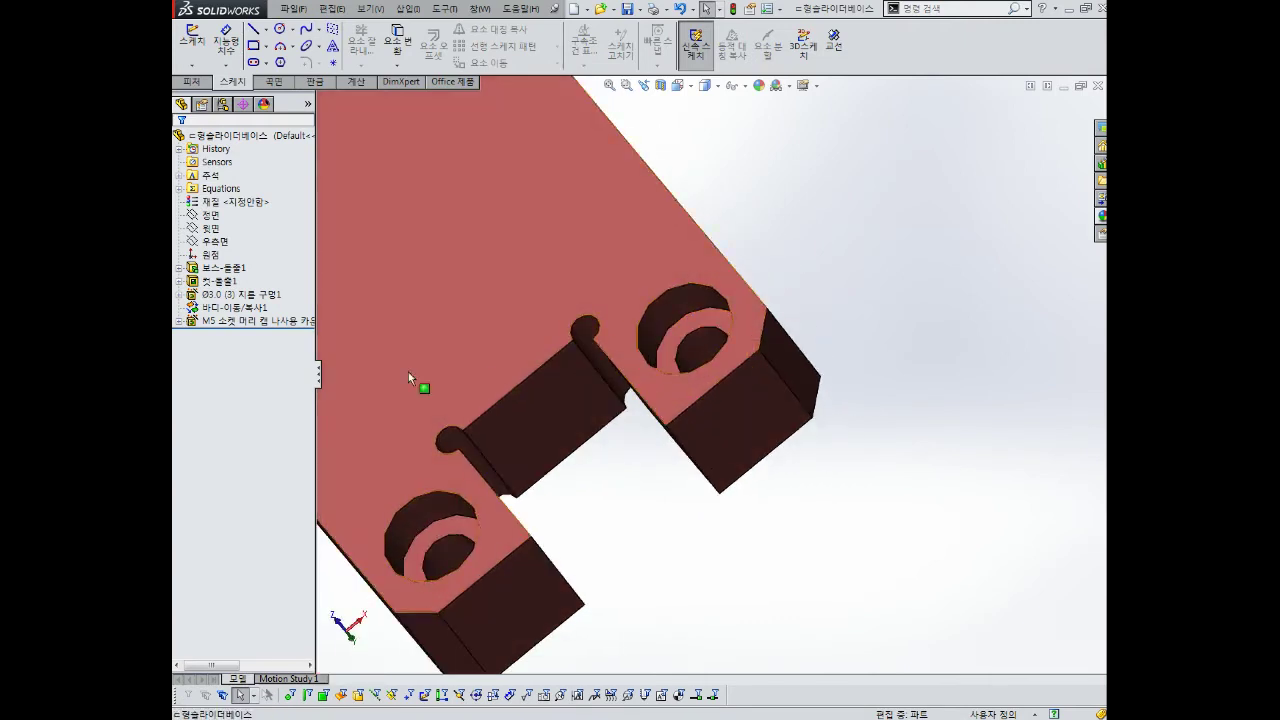
Step: Edit the M5 counterbore hole feature to use a custom 6.5 mm counterbore depth
{"action": "right_click", "coordinate": [243, 330]}
{"action": "right_click", "coordinate": [228, 321]}
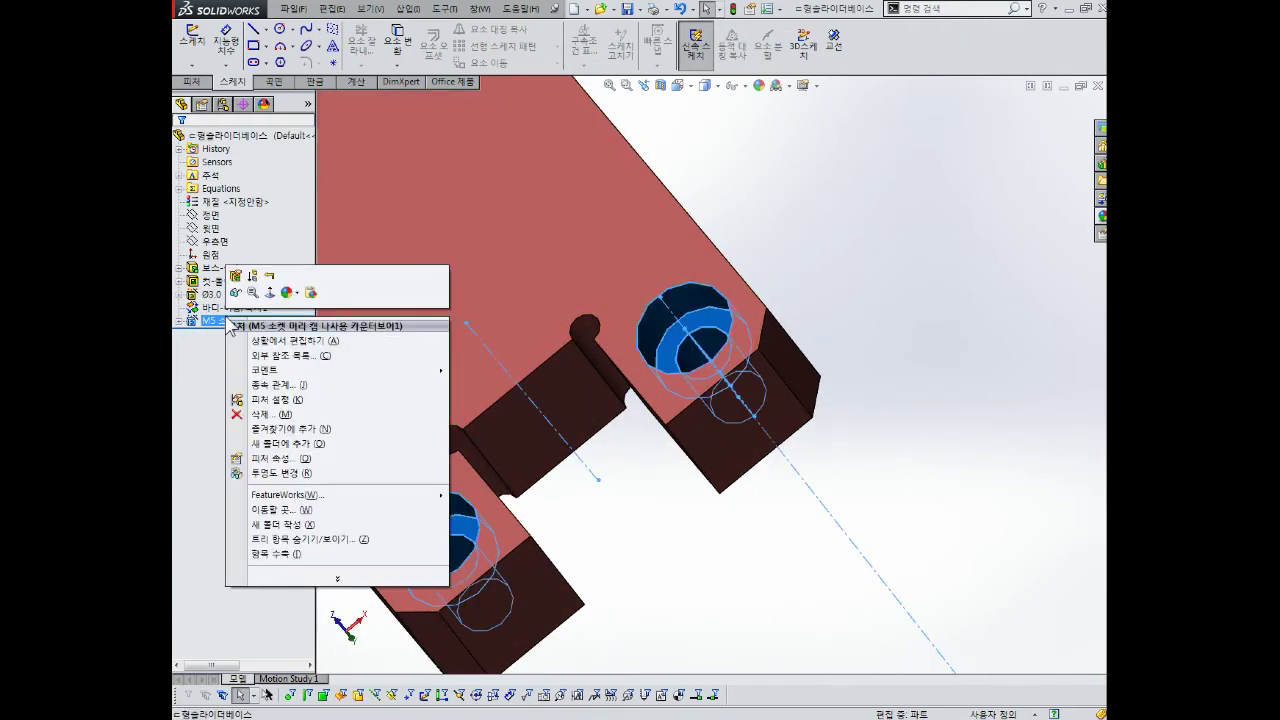
{"action": "left_click", "coordinate": [236, 280]}
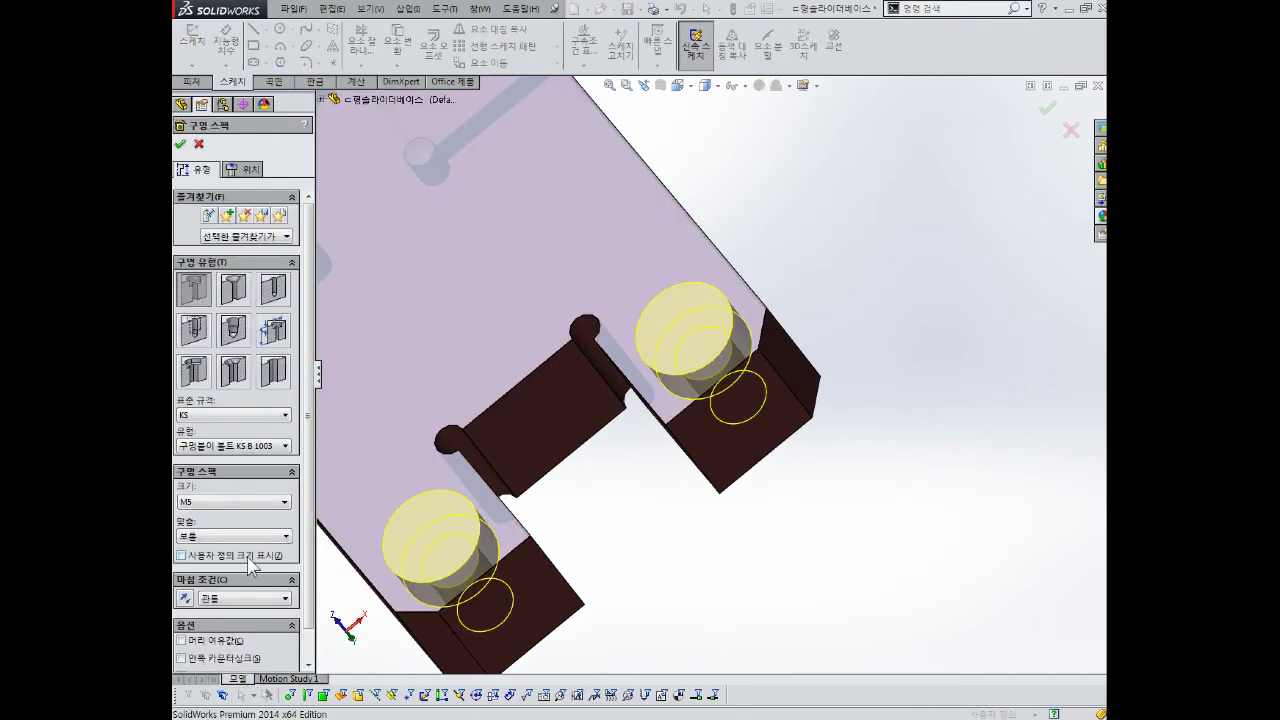
{"action": "left_click", "coordinate": [182, 555]}
{"action": "scroll", "coordinate": [311, 465], "scroll_direction": "down", "scroll_amount": 3}
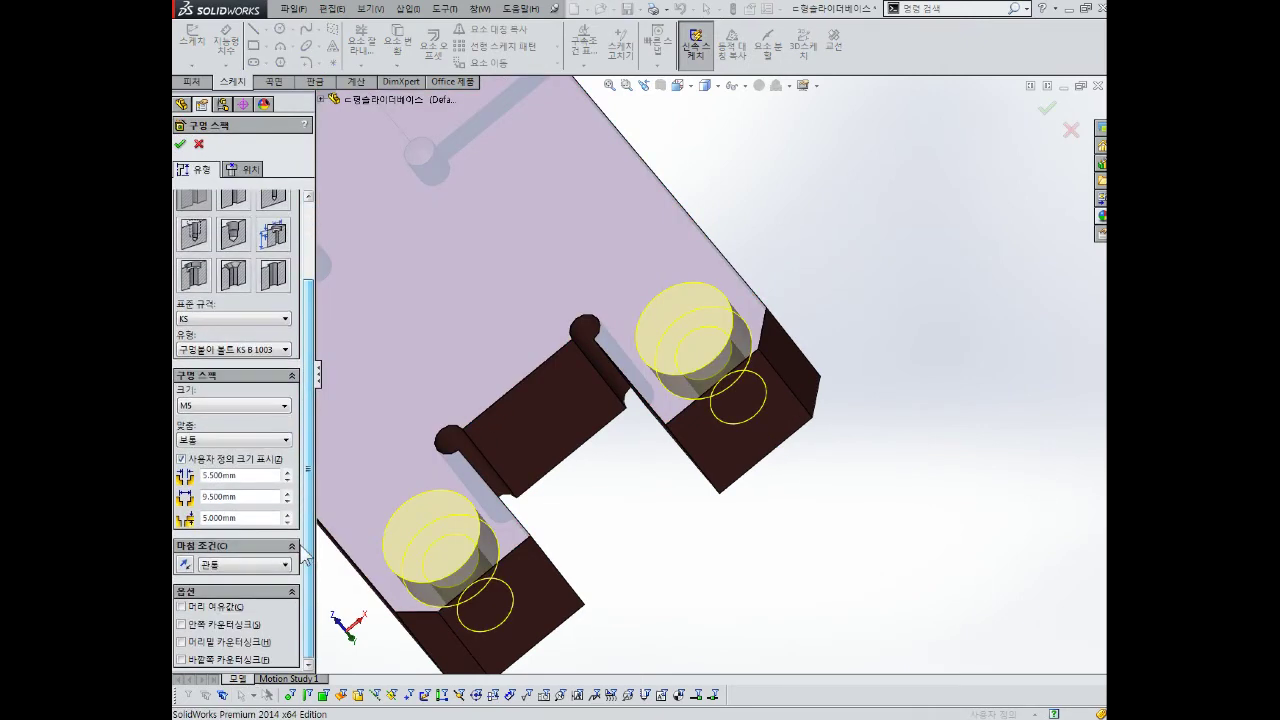
{"action": "middle_click_drag", "start_coordinate": [470, 430], "coordinate": [541, 485]}
{"action": "type", "text": "6"}
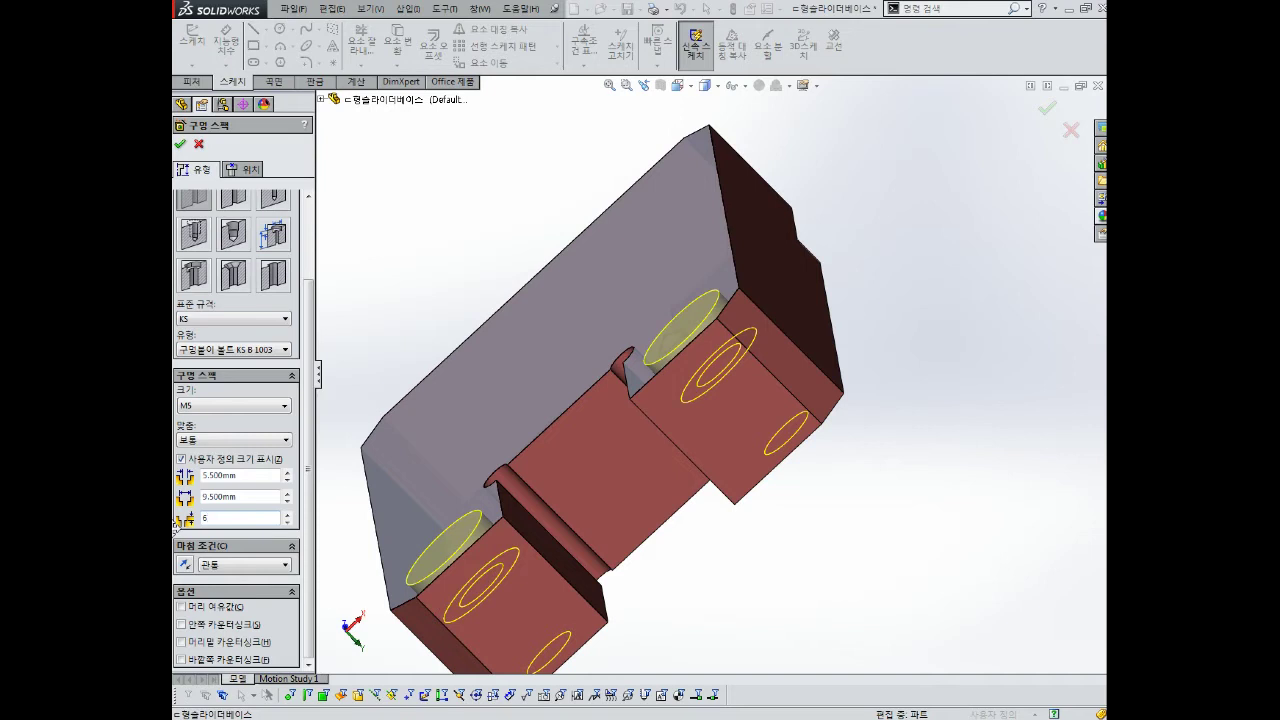
{"action": "type", "text": ".5"}
{"action": "key", "text": "Return"}
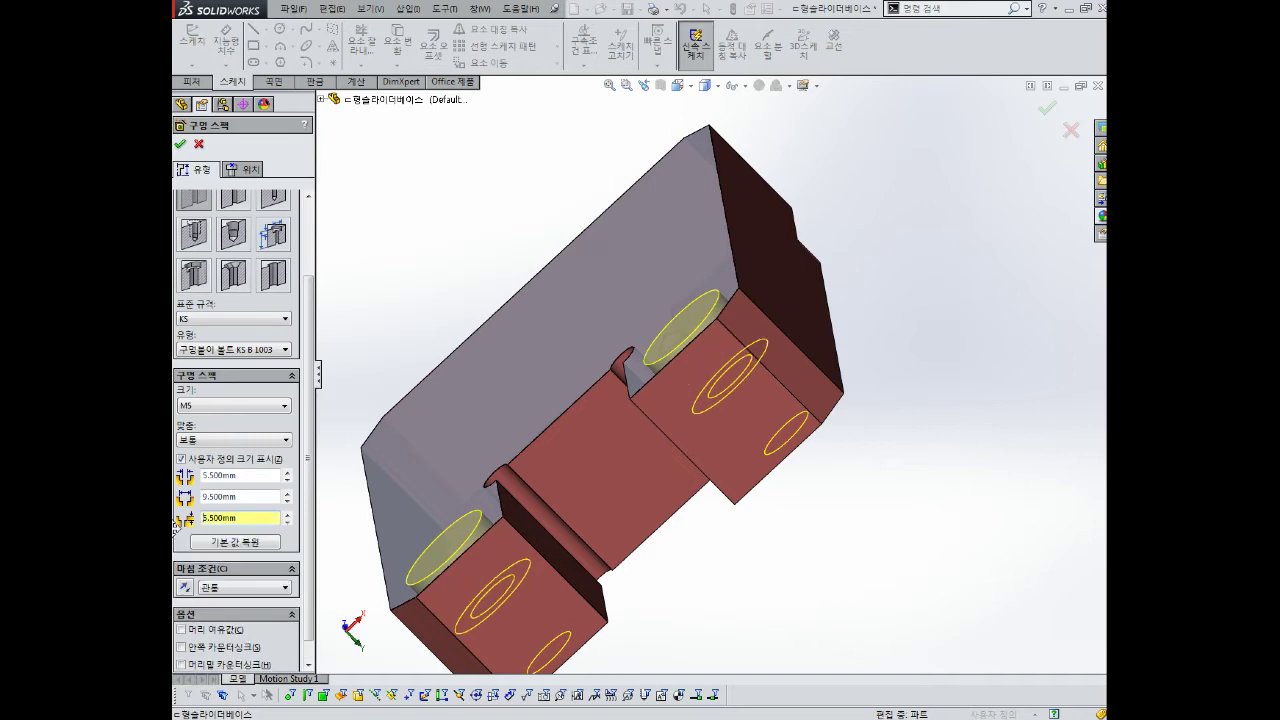
{"action": "middle_click_drag", "start_coordinate": [826, 595], "coordinate": [773, 471]}
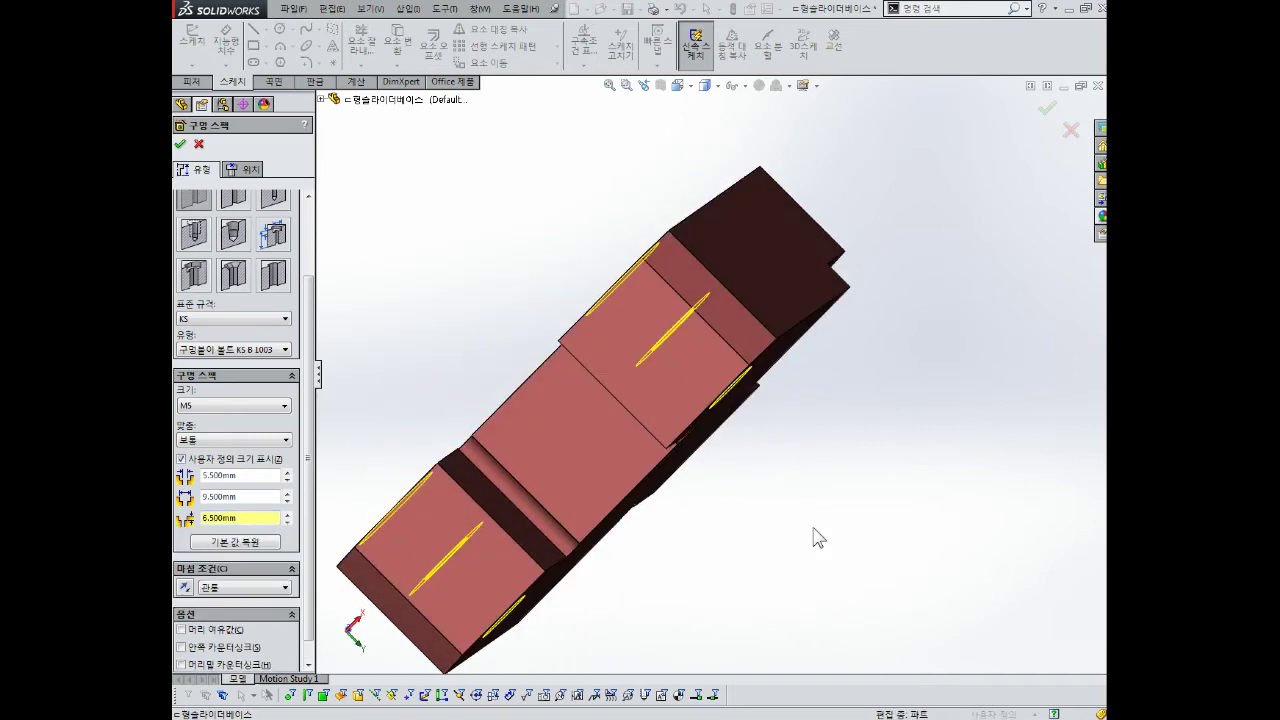
{"action": "key", "text": "Return"}
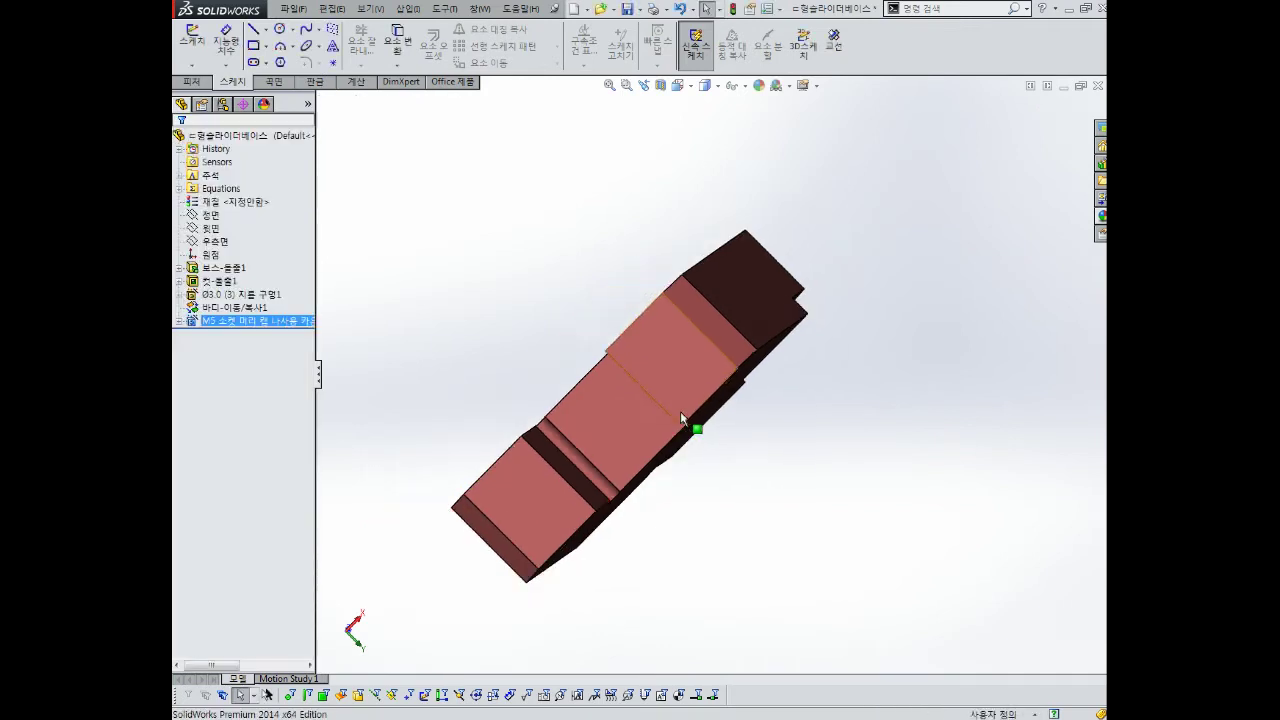
Step: Inspect the deepened counterbores and bring up the list of open documents
{"action": "middle_click_drag", "start_coordinate": [680, 411], "coordinate": [757, 494]}
{"action": "scroll", "coordinate": [812, 440], "scroll_direction": "down", "scroll_amount": 5}
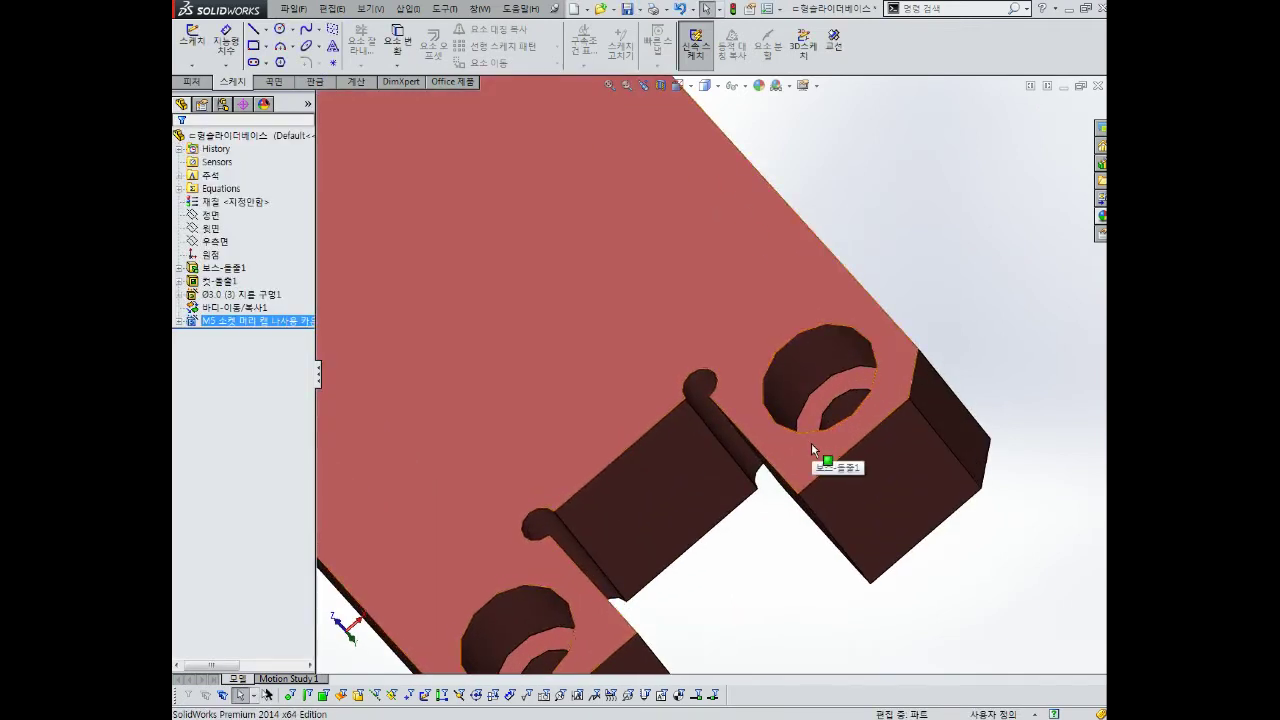
{"action": "scroll", "coordinate": [811, 443], "scroll_direction": "up", "scroll_amount": 2}
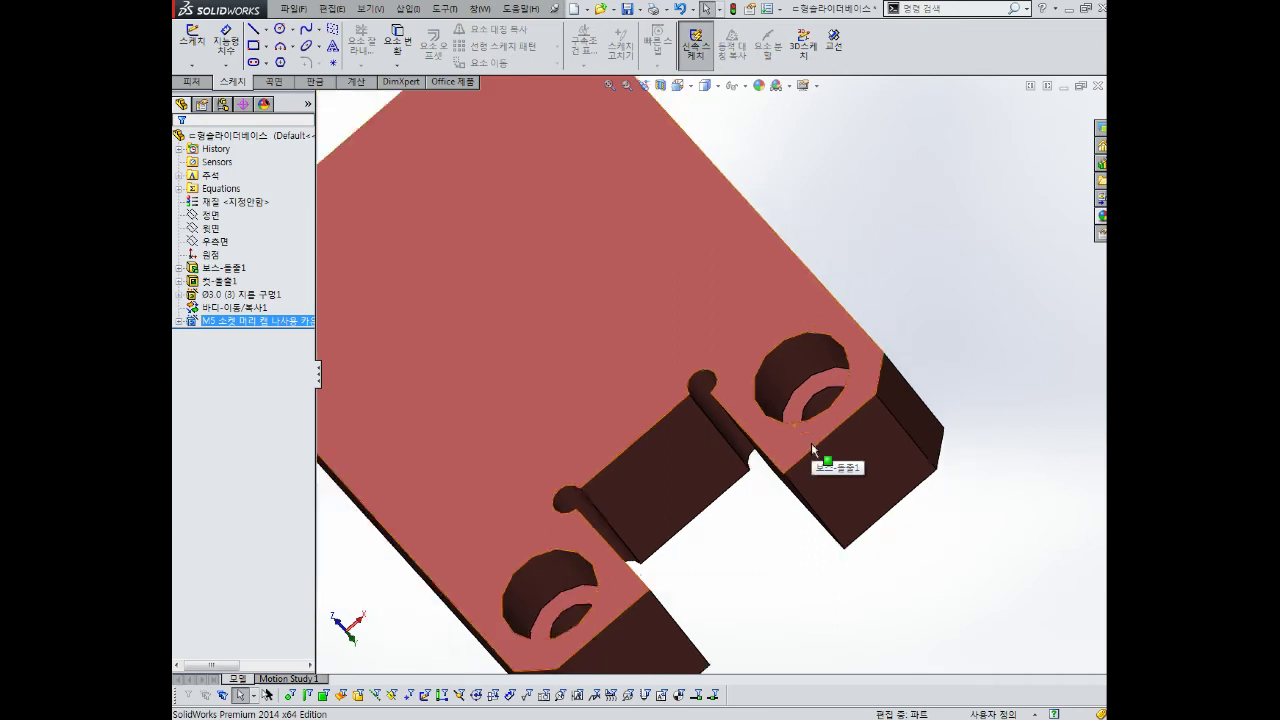
{"action": "scroll", "coordinate": [811, 443], "scroll_direction": "up", "scroll_amount": 2}
{"action": "scroll", "coordinate": [750, 410], "scroll_direction": "up", "scroll_amount": 2}
{"action": "scroll", "coordinate": [662, 397], "scroll_direction": "down", "scroll_amount": 2}
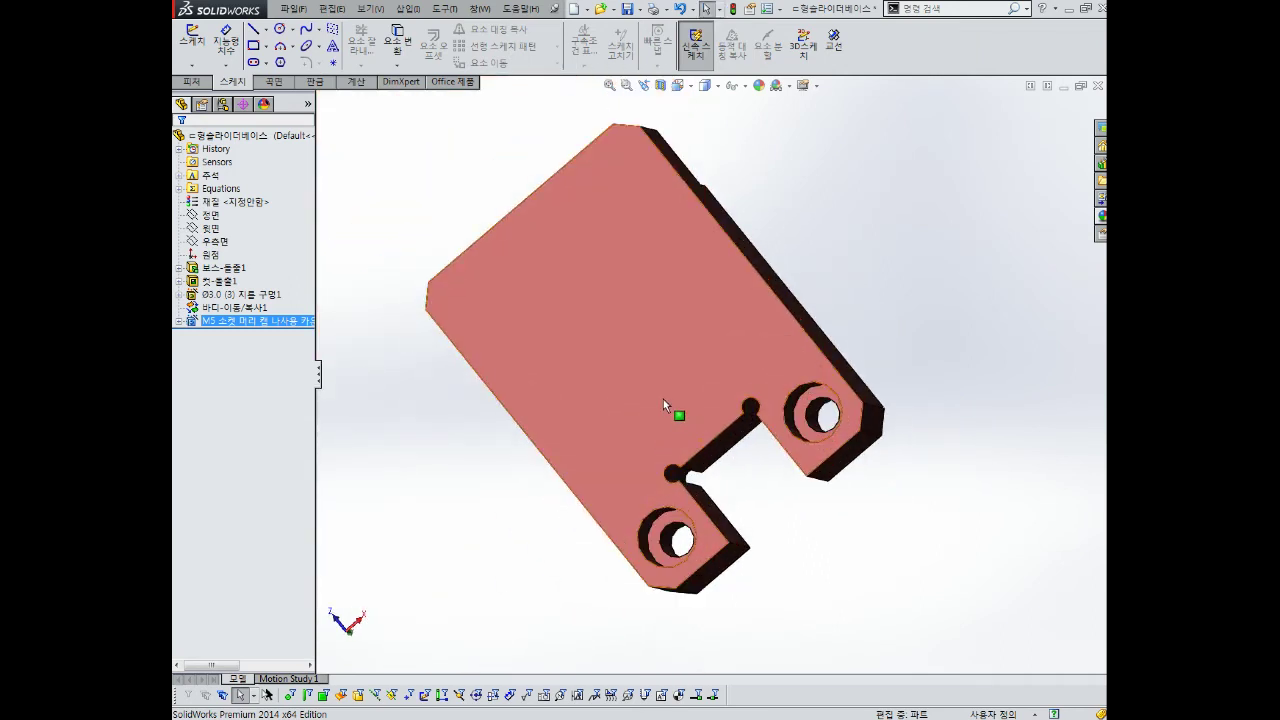
{"action": "left_click", "coordinate": [663, 404]}
{"action": "key", "text": "ctrl+Tab"}
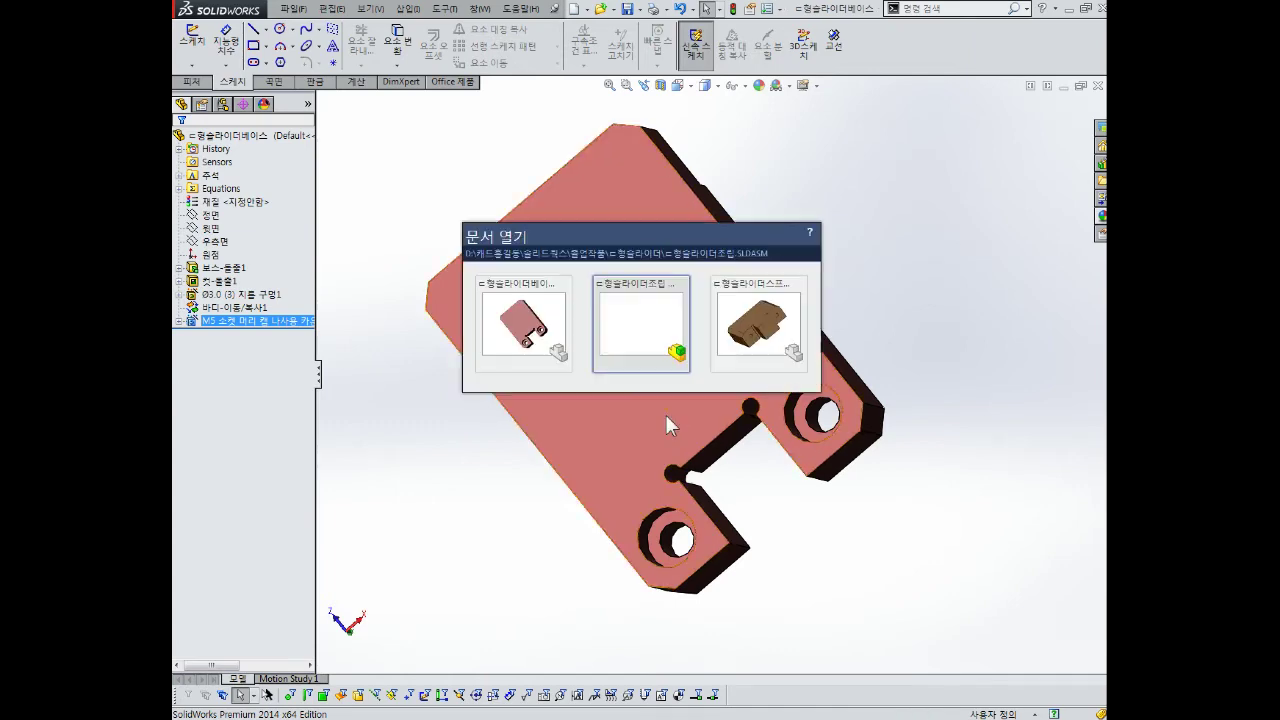
Step: Switch back to the slider assembly and zoom in on a screw head
{"action": "left_click", "coordinate": [651, 333]}
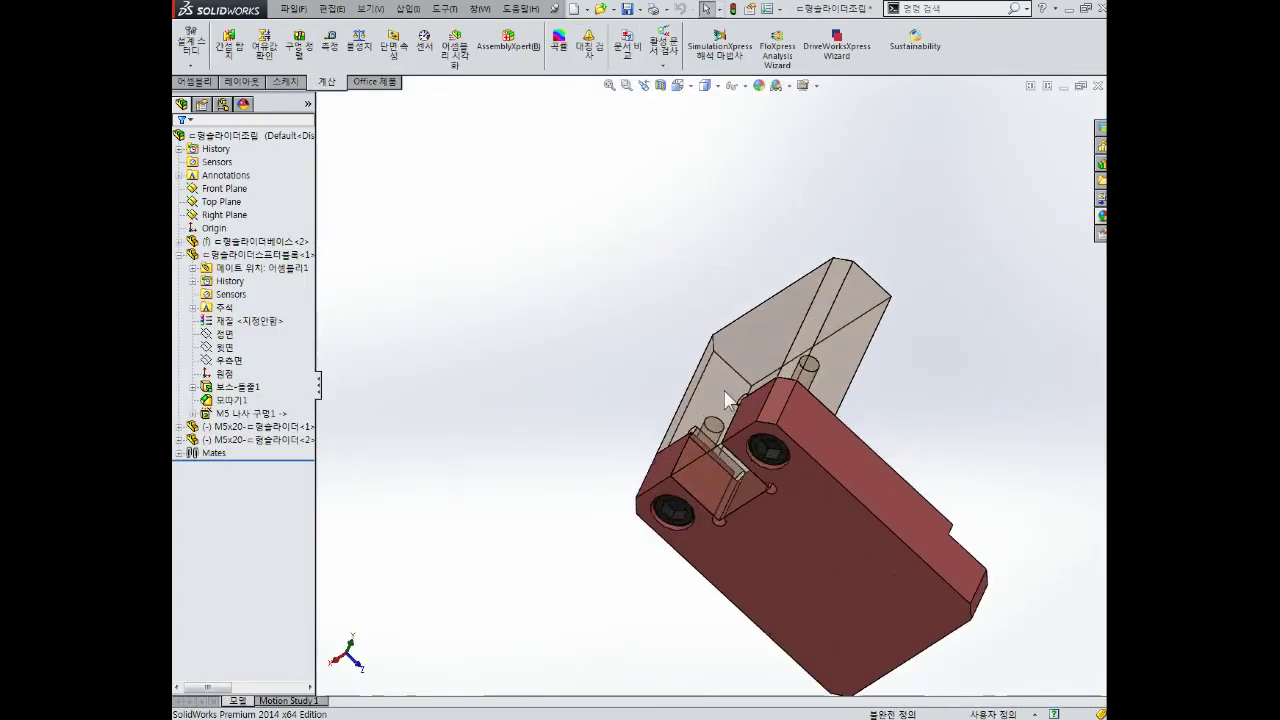
{"action": "middle_click_drag", "start_coordinate": [727, 400], "coordinate": [729, 300]}
{"action": "scroll", "coordinate": [814, 403], "scroll_direction": "down", "scroll_amount": 5}
{"action": "scroll", "coordinate": [714, 349], "scroll_direction": "down", "scroll_amount": 2}
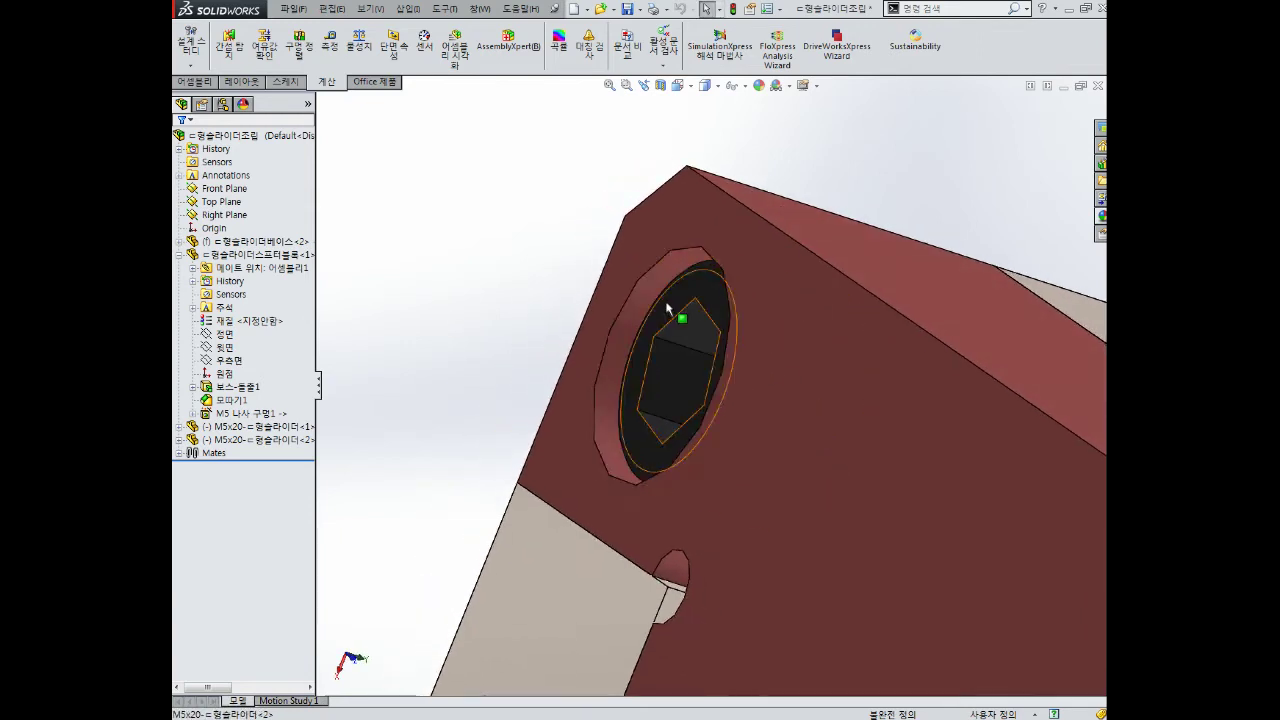
{"action": "scroll", "coordinate": [663, 315], "scroll_direction": "down", "scroll_amount": 2}
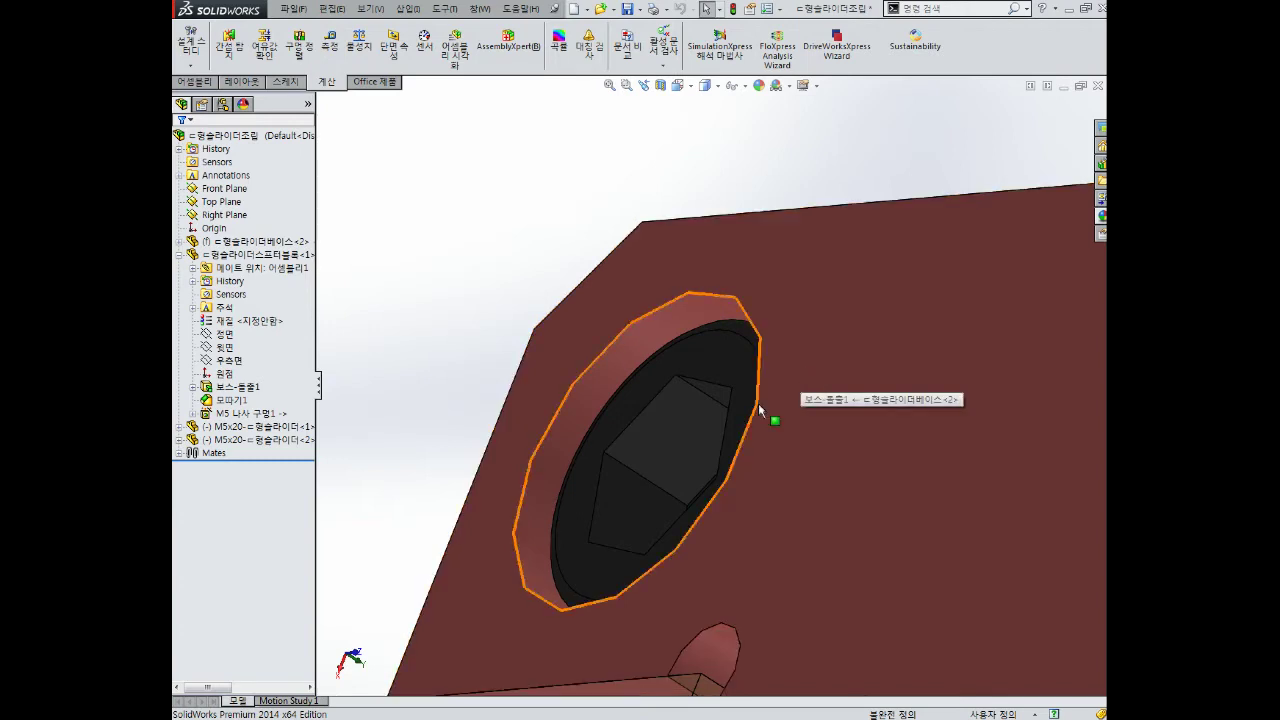
Step: Measure the screw head as sitting 0.8 mm below the base plate face
{"action": "left_click", "coordinate": [217, 161]}
{"action": "left_click", "coordinate": [329, 45]}
{"action": "scroll", "coordinate": [610, 345], "scroll_direction": "down", "scroll_amount": 3}
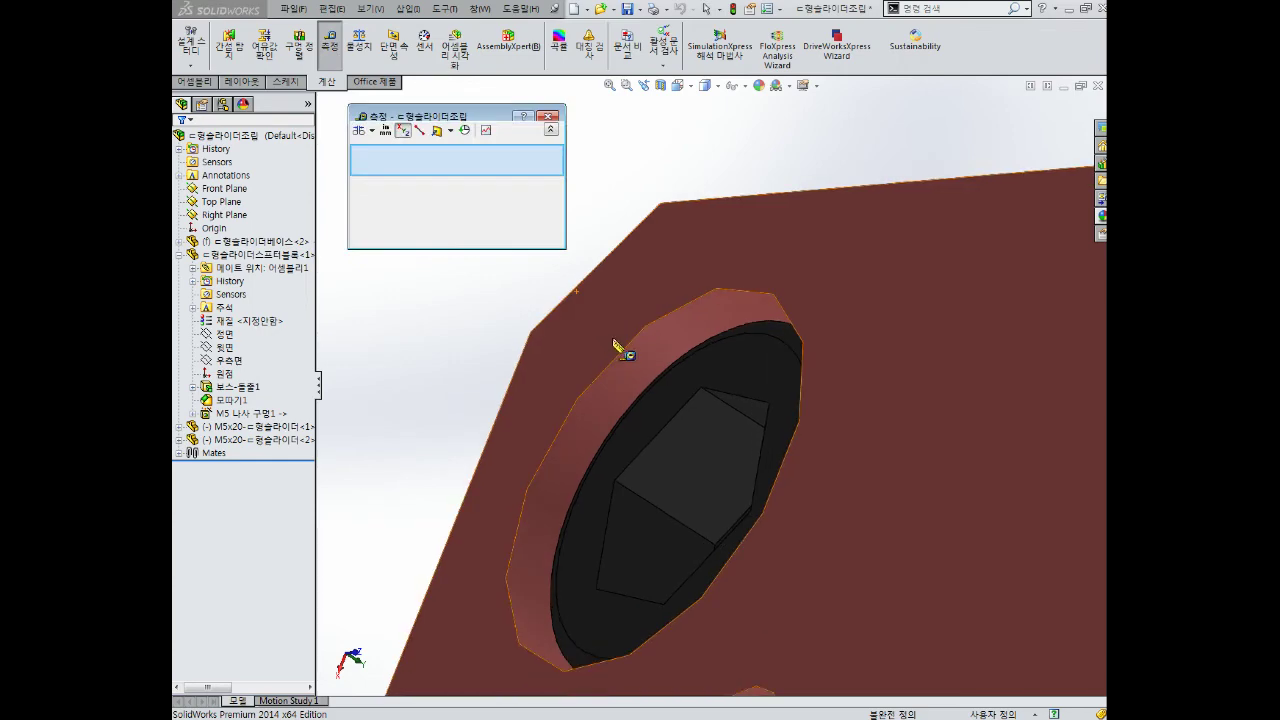
{"action": "left_click", "coordinate": [614, 340]}
{"action": "left_click", "coordinate": [690, 382]}
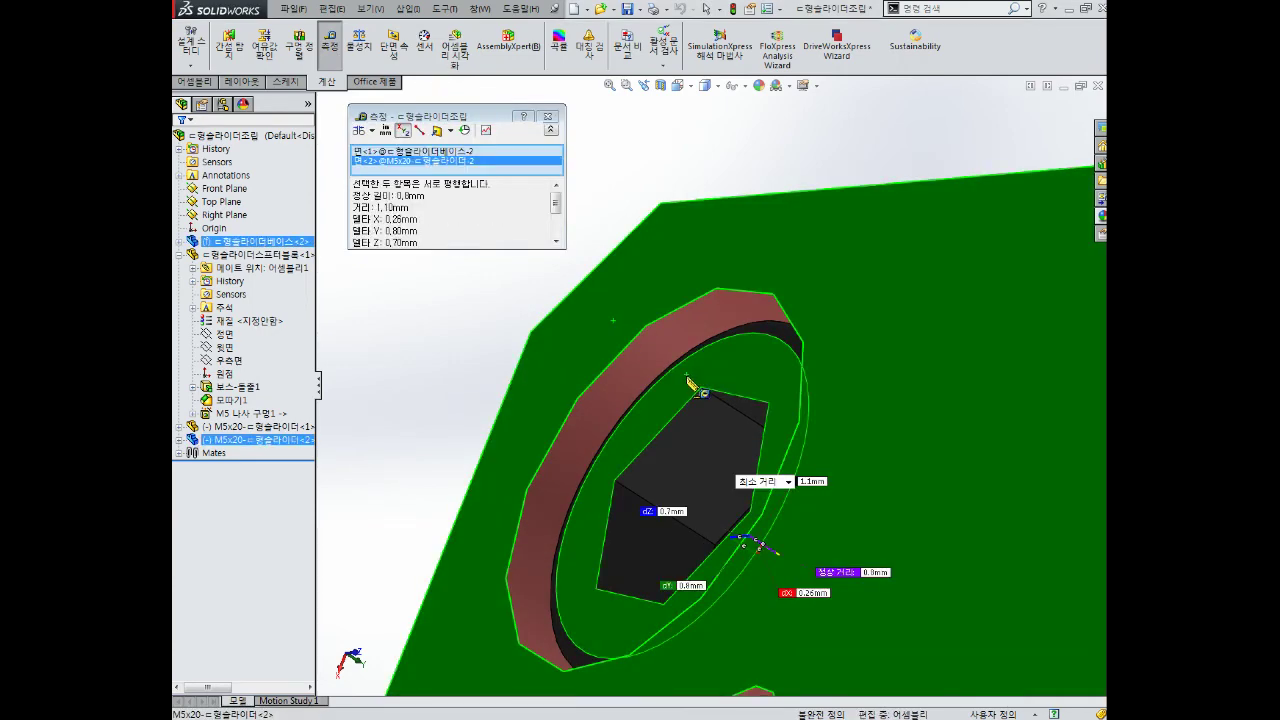
{"action": "scroll", "coordinate": [690, 382], "scroll_direction": "up", "scroll_amount": 3}
{"action": "scroll", "coordinate": [700, 420], "scroll_direction": "up", "scroll_amount": 3}
{"action": "scroll", "coordinate": [720, 480], "scroll_direction": "up", "scroll_amount": 2}
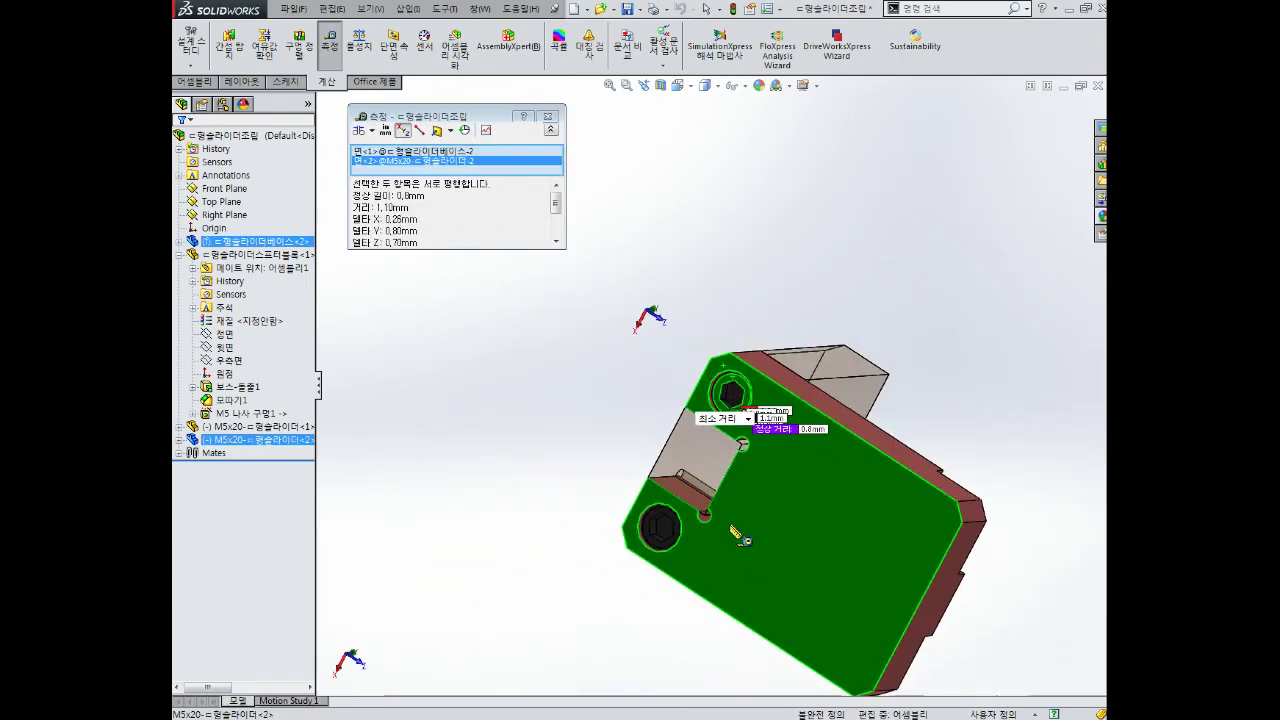
{"action": "key", "text": "Escape"}
Step: Orbit the assembly toward the upper screw
{"action": "middle_click_drag", "start_coordinate": [738, 530], "coordinate": [730, 475]}
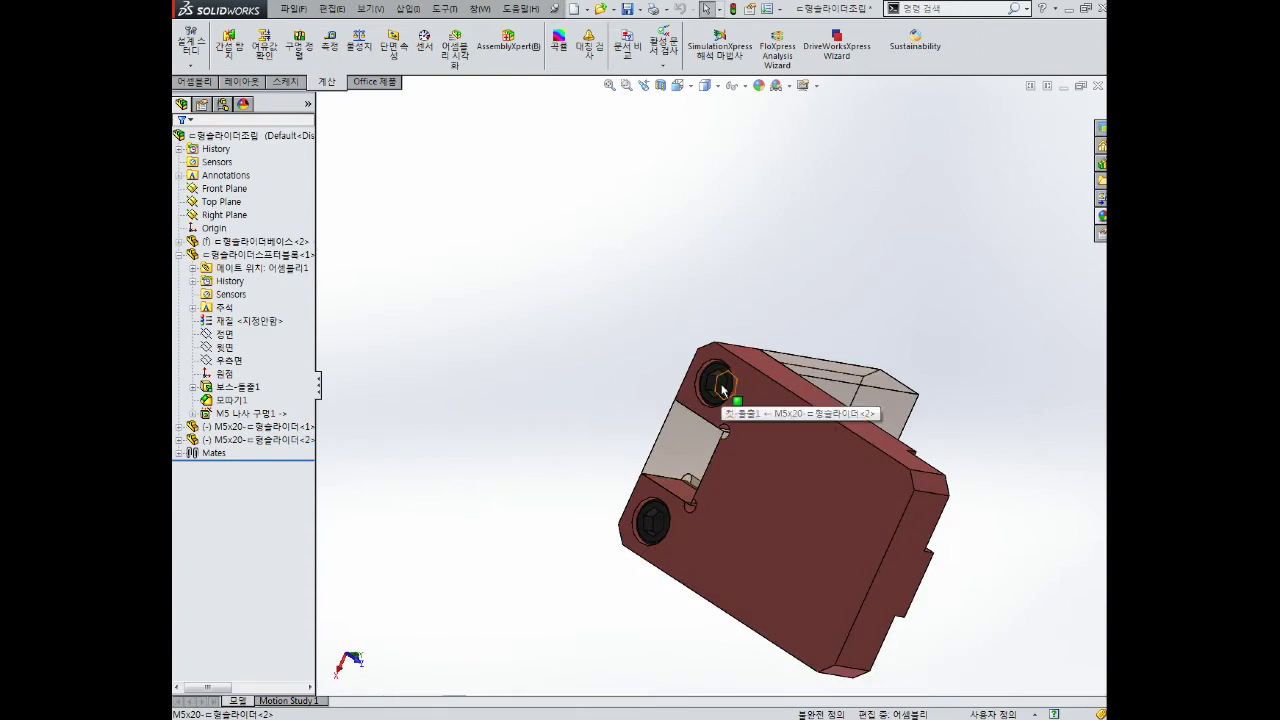
{"action": "mouse_move", "coordinate": [722, 388]}
{"action": "middle_mouse_down"}
{"action": "mouse_move", "coordinate": [771, 431]}
{"action": "mouse_move", "coordinate": [738, 392]}
{"action": "mouse_move", "coordinate": [749, 473]}
{"action": "middle_mouse_up"}
{"action": "scroll", "coordinate": [738, 392], "scroll_direction": "down", "scroll_amount": 2}
Step: Orbit and zoom the assembly to view the upper screw from the side
{"action": "scroll", "coordinate": [722, 389], "scroll_direction": "down", "scroll_amount": 2}
{"action": "scroll", "coordinate": [691, 366], "scroll_direction": "up", "scroll_amount": 2}
{"action": "mouse_move", "coordinate": [730, 363]}
{"action": "middle_mouse_down"}
{"action": "mouse_move", "coordinate": [806, 425]}
{"action": "mouse_move", "coordinate": [856, 392]}
{"action": "mouse_move", "coordinate": [839, 330]}
{"action": "mouse_move", "coordinate": [789, 332]}
{"action": "mouse_move", "coordinate": [782, 366]}
{"action": "mouse_move", "coordinate": [738, 306]}
{"action": "middle_mouse_up"}
{"action": "scroll", "coordinate": [806, 425], "scroll_direction": "down", "scroll_amount": 3}
{"action": "scroll", "coordinate": [839, 330], "scroll_direction": "up", "scroll_amount": 1}
{"action": "scroll", "coordinate": [776, 368], "scroll_direction": "up", "scroll_amount": 5}
{"action": "scroll", "coordinate": [738, 306], "scroll_direction": "down", "scroll_amount": 3}
{"action": "scroll", "coordinate": [730, 265], "scroll_direction": "up", "scroll_amount": 3}
{"action": "scroll", "coordinate": [730, 265], "scroll_direction": "down", "scroll_amount": 2}
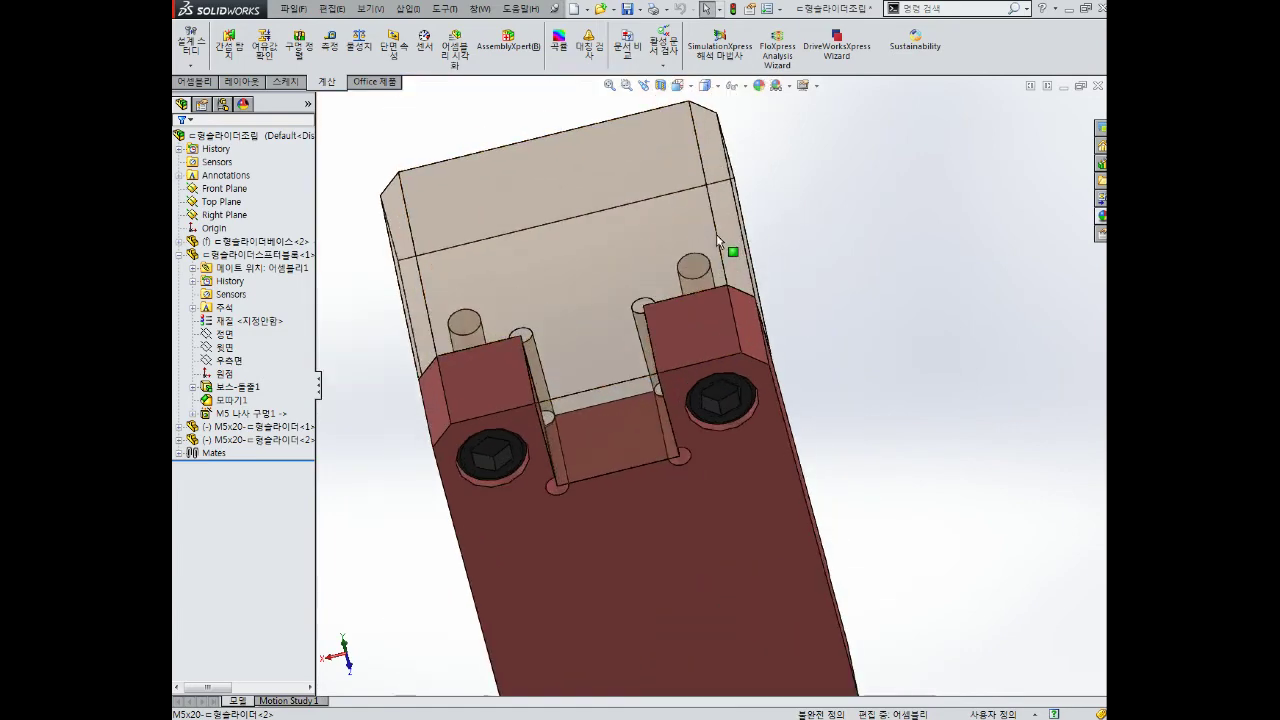
{"action": "scroll", "coordinate": [728, 275], "scroll_direction": "down", "scroll_amount": 2}
{"action": "scroll", "coordinate": [725, 300], "scroll_direction": "down", "scroll_amount": 2}
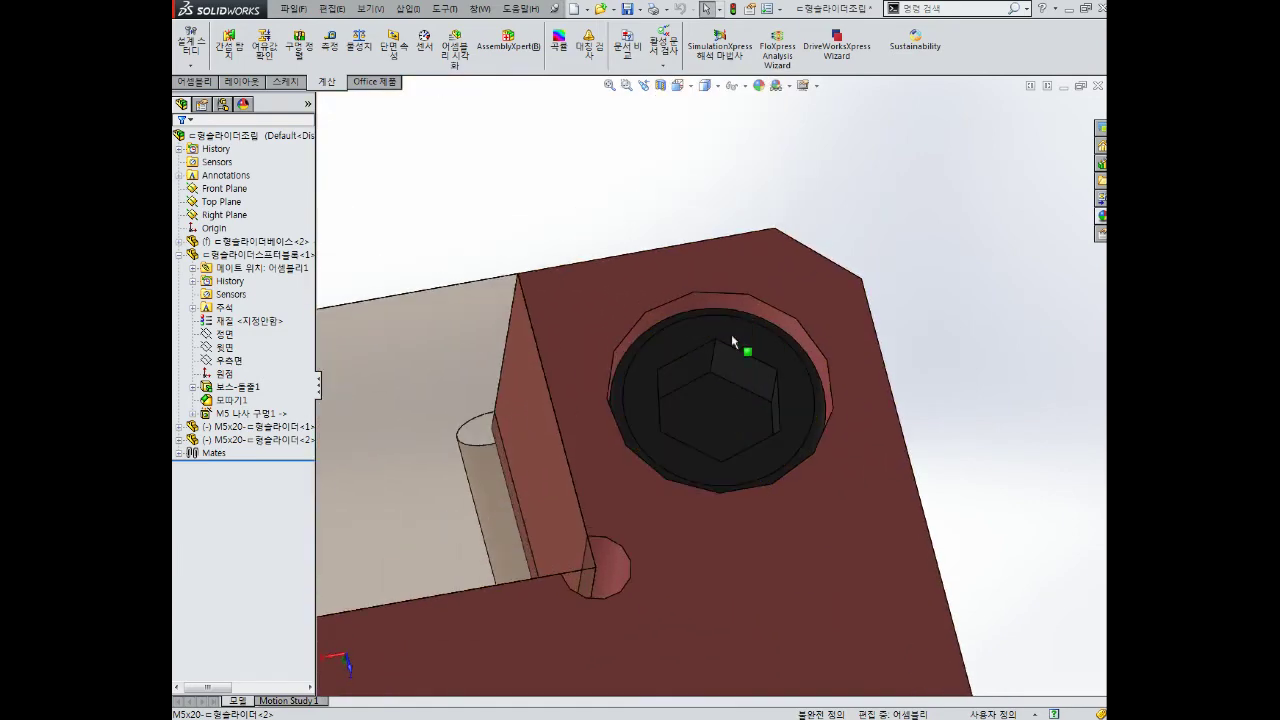
Step: Open the M5x20 screw part and edit its 회전1 revolve profile sketch
{"action": "left_click", "coordinate": [748, 343]}
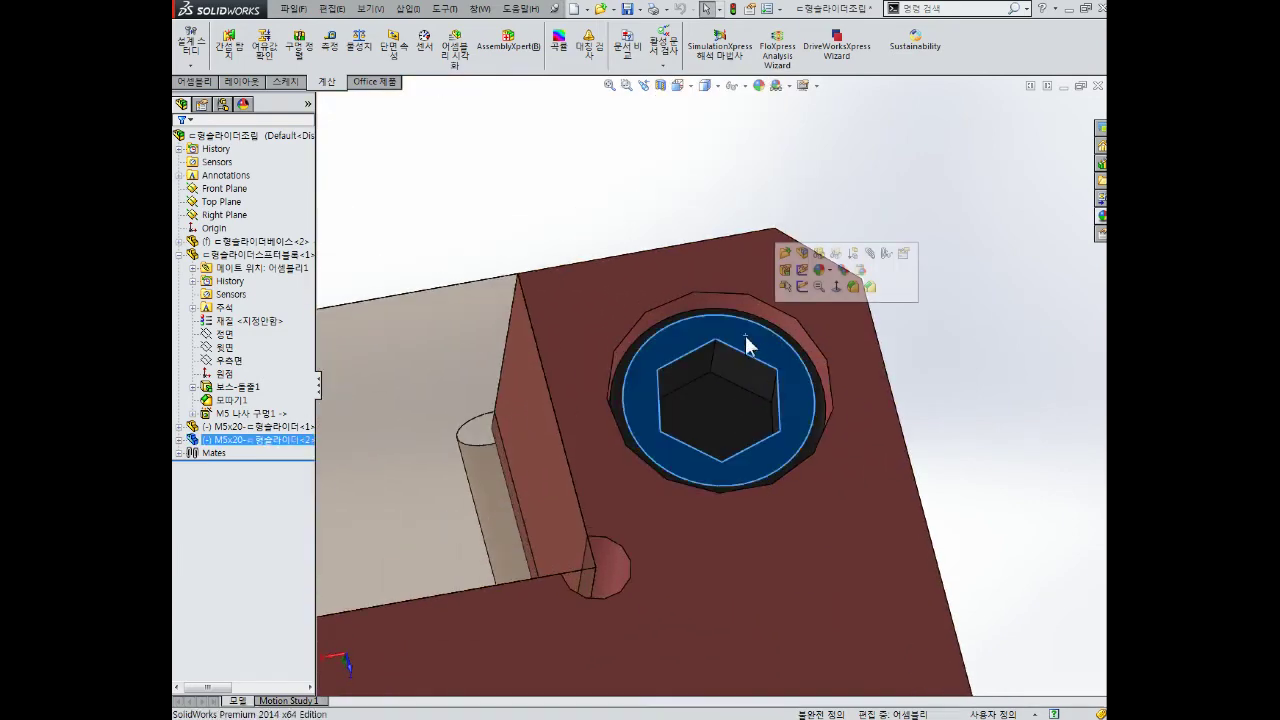
{"action": "left_click", "coordinate": [786, 254]}
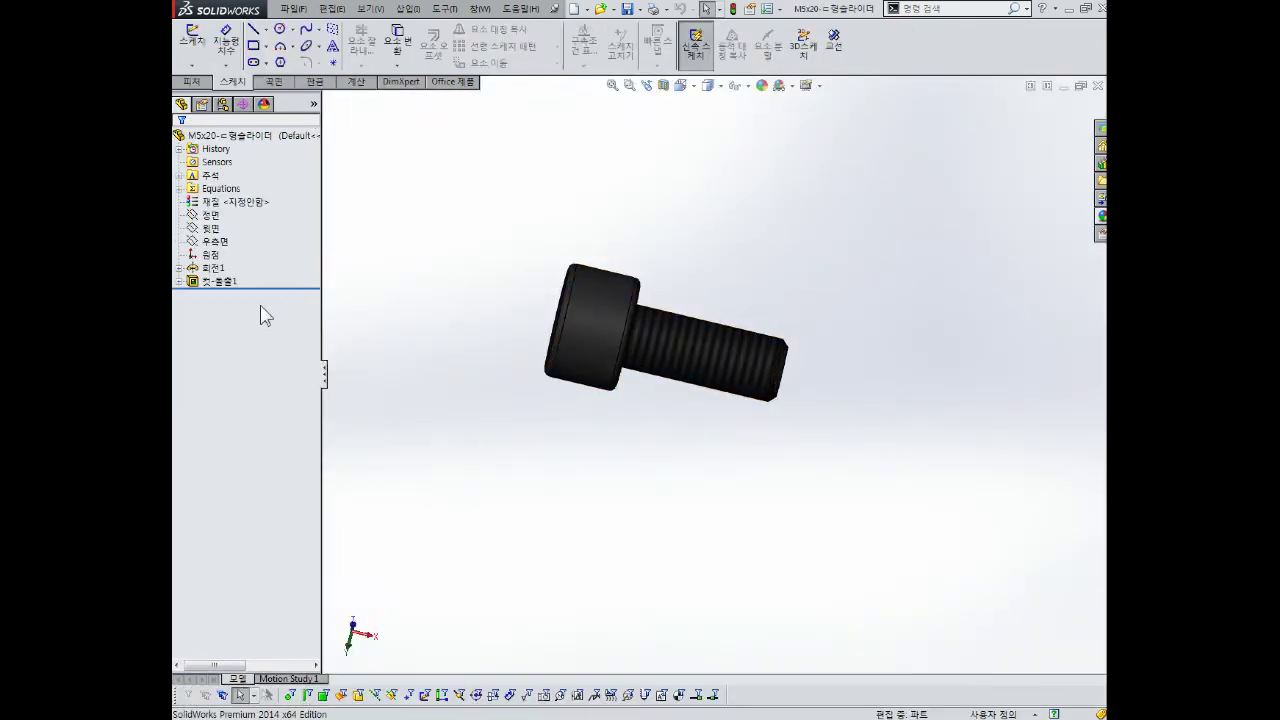
{"action": "left_click", "coordinate": [214, 268]}
{"action": "left_click", "coordinate": [242, 230]}
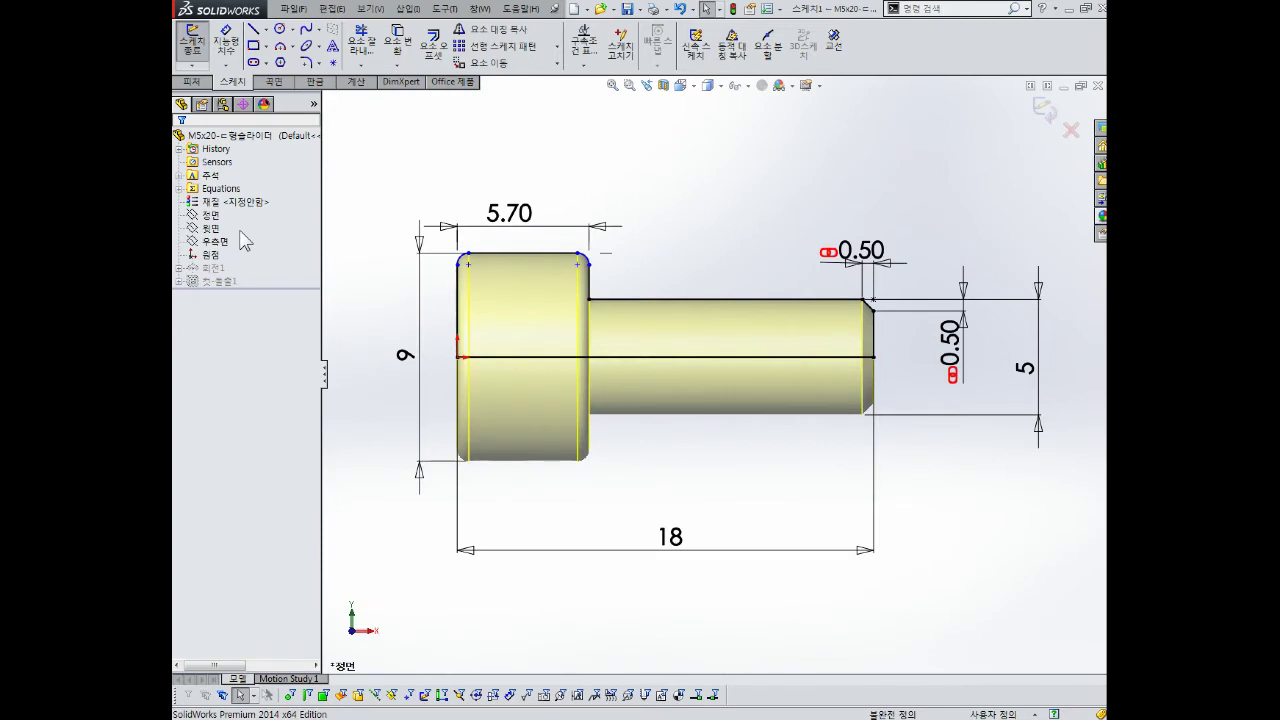
Step: Change the bolt's shaft length dimension from 18 to 22 and exit the sketch to rebuild
{"action": "double_click", "coordinate": [668, 538]}
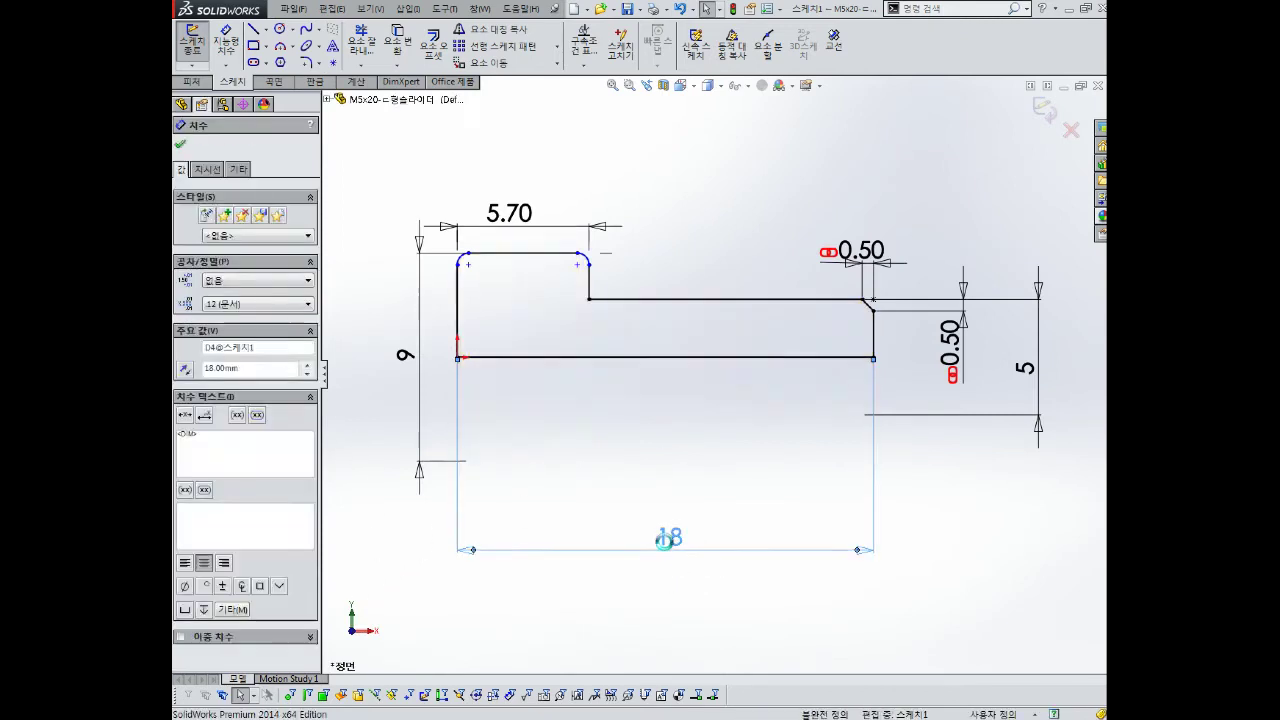
{"action": "type", "text": "22"}
{"action": "key", "text": "Return"}
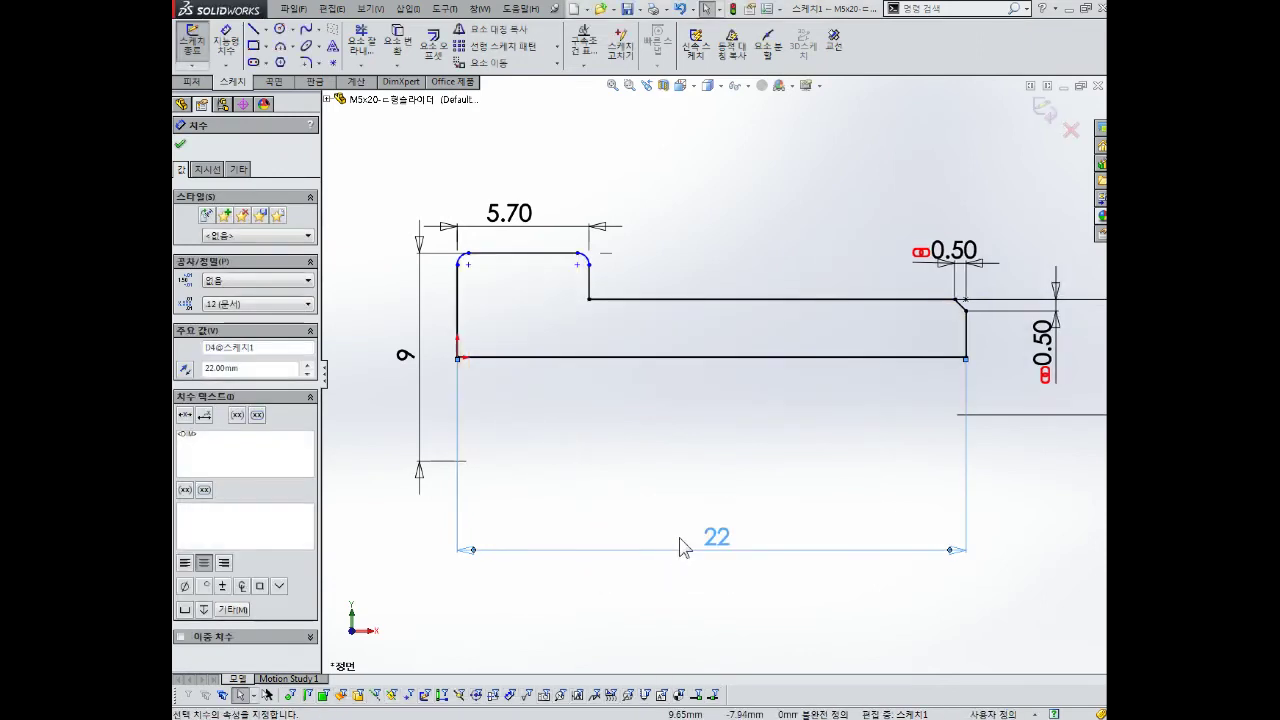
{"action": "key", "text": "f"}
{"action": "left_click", "coordinate": [1046, 105]}
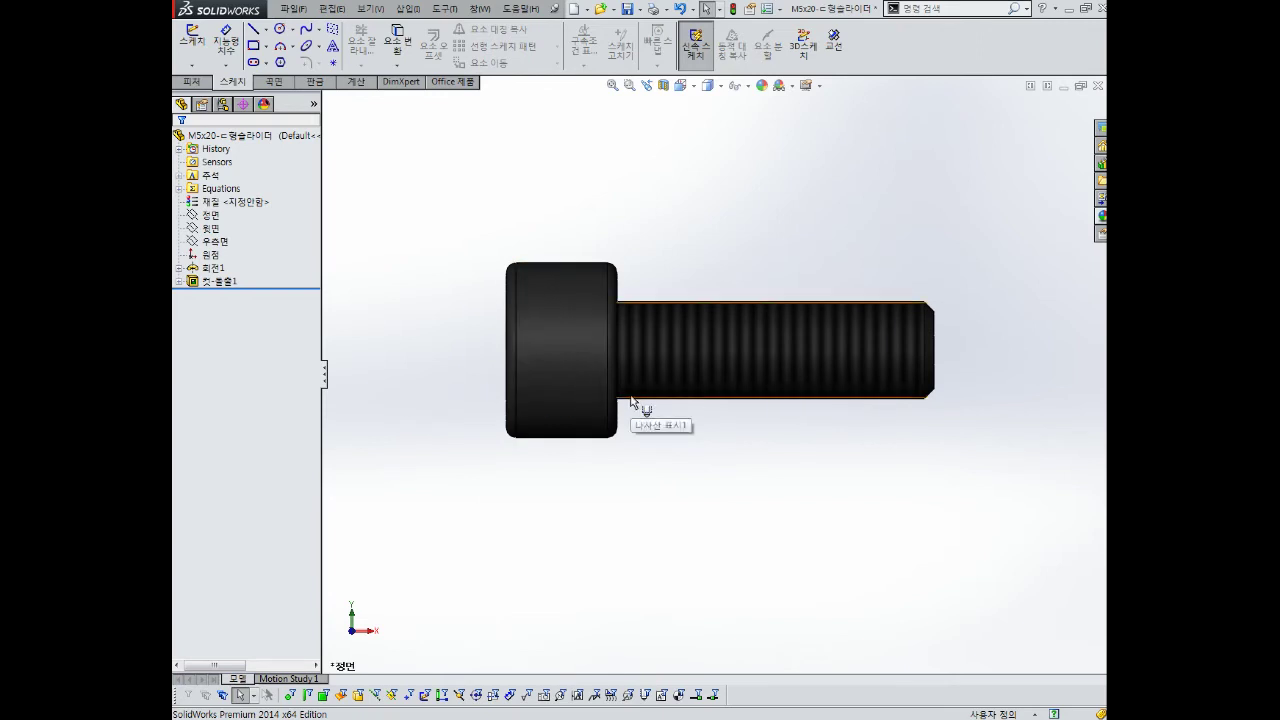
Step: Reopen the ㄷ형슬라이더조립 assembly from the recent documents
{"action": "middle_click_drag", "start_coordinate": [631, 400], "coordinate": [737, 428]}
{"action": "scroll", "coordinate": [732, 332], "scroll_direction": "down", "scroll_amount": 2}
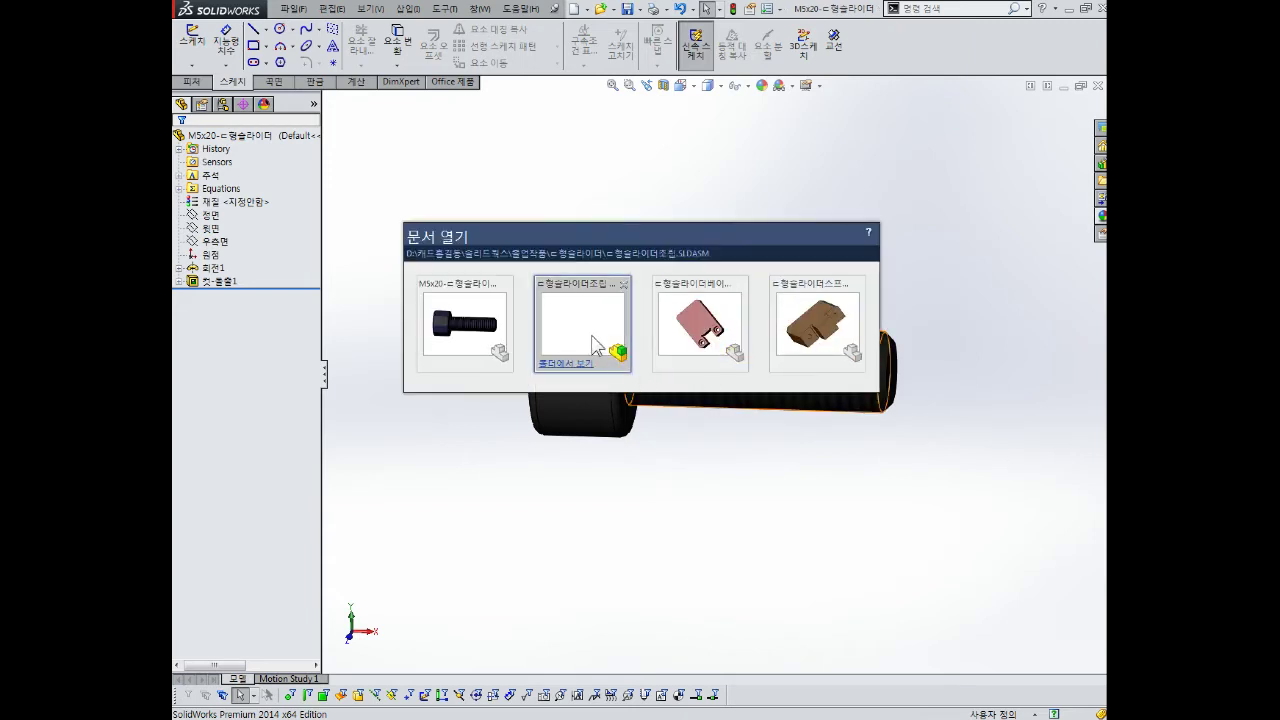
{"action": "left_click", "coordinate": [588, 327]}
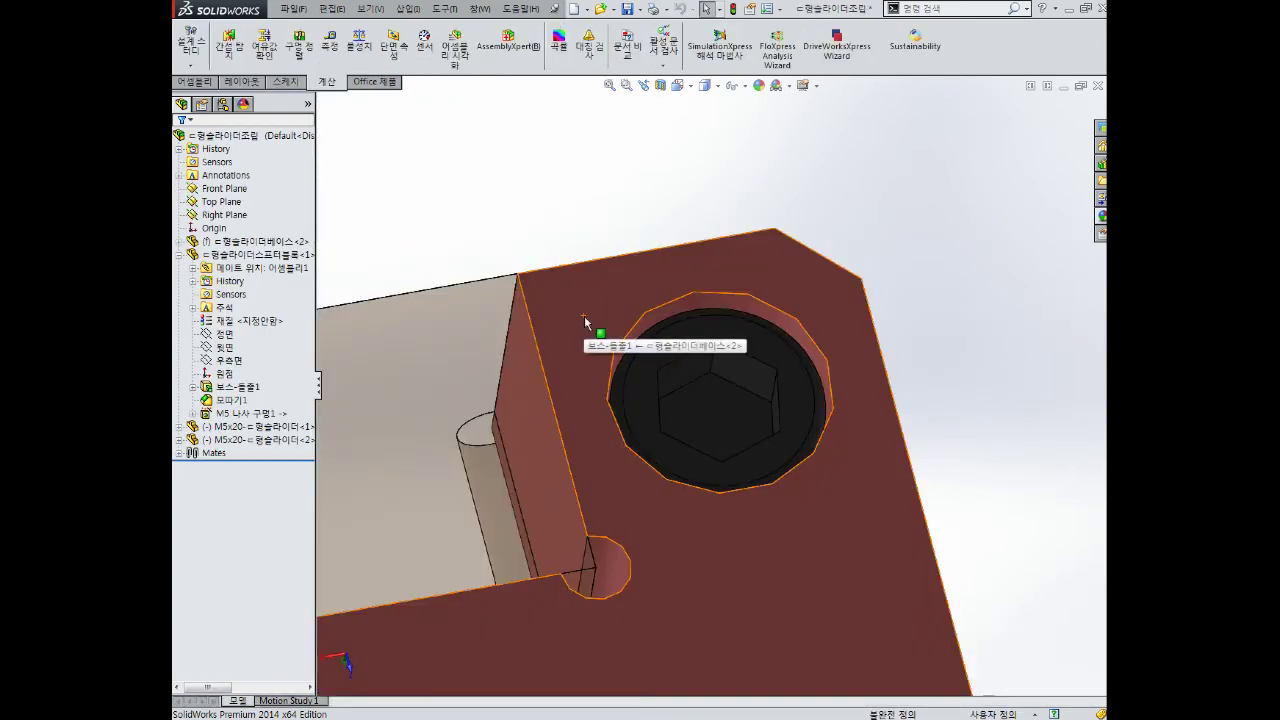
{"action": "scroll", "coordinate": [788, 413], "scroll_direction": "up", "scroll_amount": 3}
{"action": "scroll", "coordinate": [788, 413], "scroll_direction": "up", "scroll_amount": 3}
Step: Orbit the assembly to inspect the lengthened bolts from below the block
{"action": "middle_click_drag", "start_coordinate": [791, 414], "coordinate": [757, 277]}
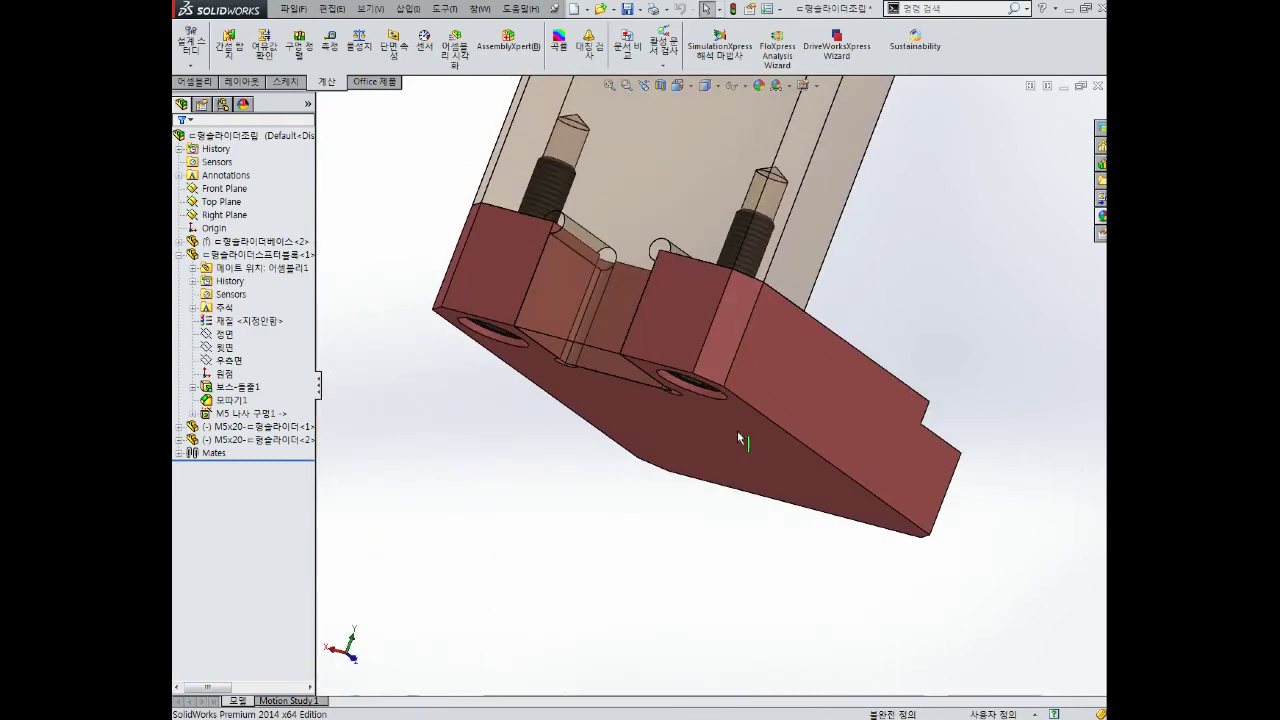
{"action": "scroll", "coordinate": [742, 366], "scroll_direction": "down", "scroll_amount": 4}
{"action": "scroll", "coordinate": [784, 293], "scroll_direction": "down", "scroll_amount": 2}
{"action": "scroll", "coordinate": [784, 293], "scroll_direction": "up", "scroll_amount": 5}
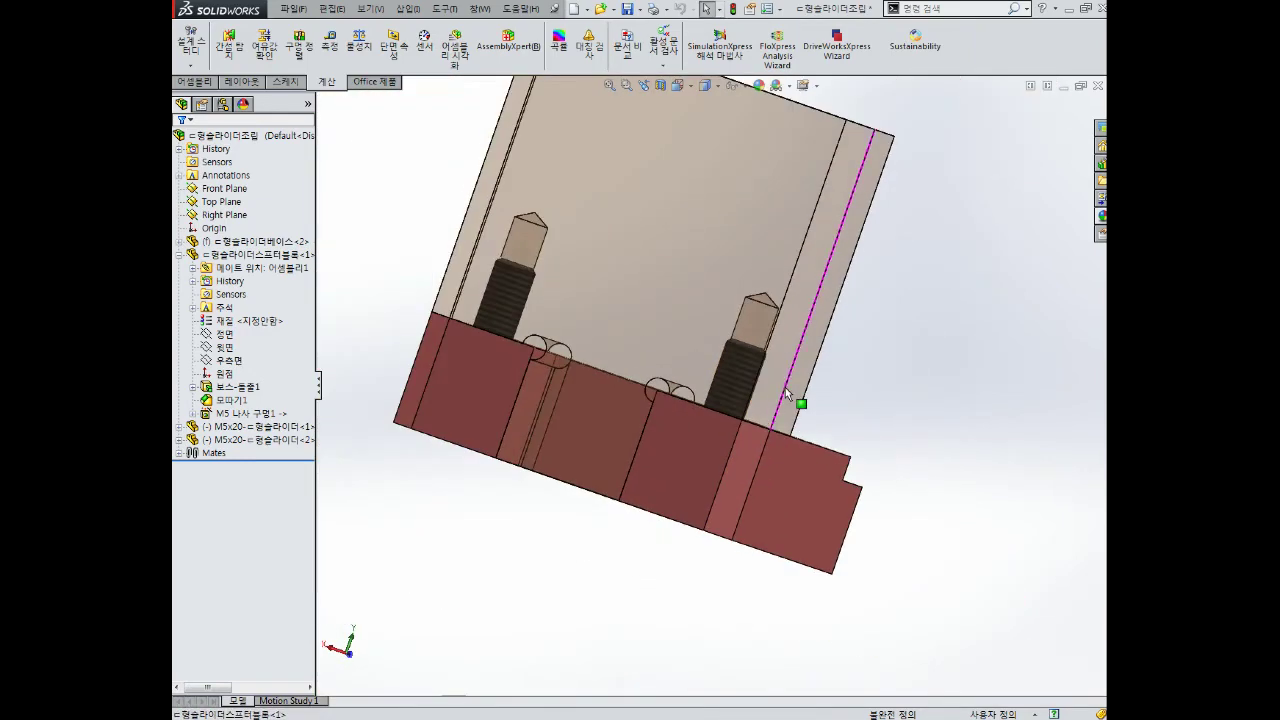
{"action": "middle_click_drag", "start_coordinate": [785, 387], "coordinate": [576, 347]}
{"action": "scroll", "coordinate": [506, 283], "scroll_direction": "down", "scroll_amount": 1}
{"action": "mouse_move", "coordinate": [896, 456]}
{"action": "middle_mouse_down"}
{"action": "mouse_move", "coordinate": [890, 414]}
{"action": "mouse_move", "coordinate": [815, 420]}
{"action": "mouse_move", "coordinate": [718, 345]}
{"action": "mouse_move", "coordinate": [1040, 374]}
{"action": "mouse_move", "coordinate": [914, 243]}
{"action": "mouse_move", "coordinate": [871, 272]}
{"action": "middle_mouse_up"}
{"action": "scroll", "coordinate": [815, 420], "scroll_direction": "up", "scroll_amount": 3}
{"action": "scroll", "coordinate": [980, 374], "scroll_direction": "down", "scroll_amount": 2}
Step: Make the upper stopper block opaque again with Change Transparency
{"action": "left_click", "coordinate": [857, 263]}
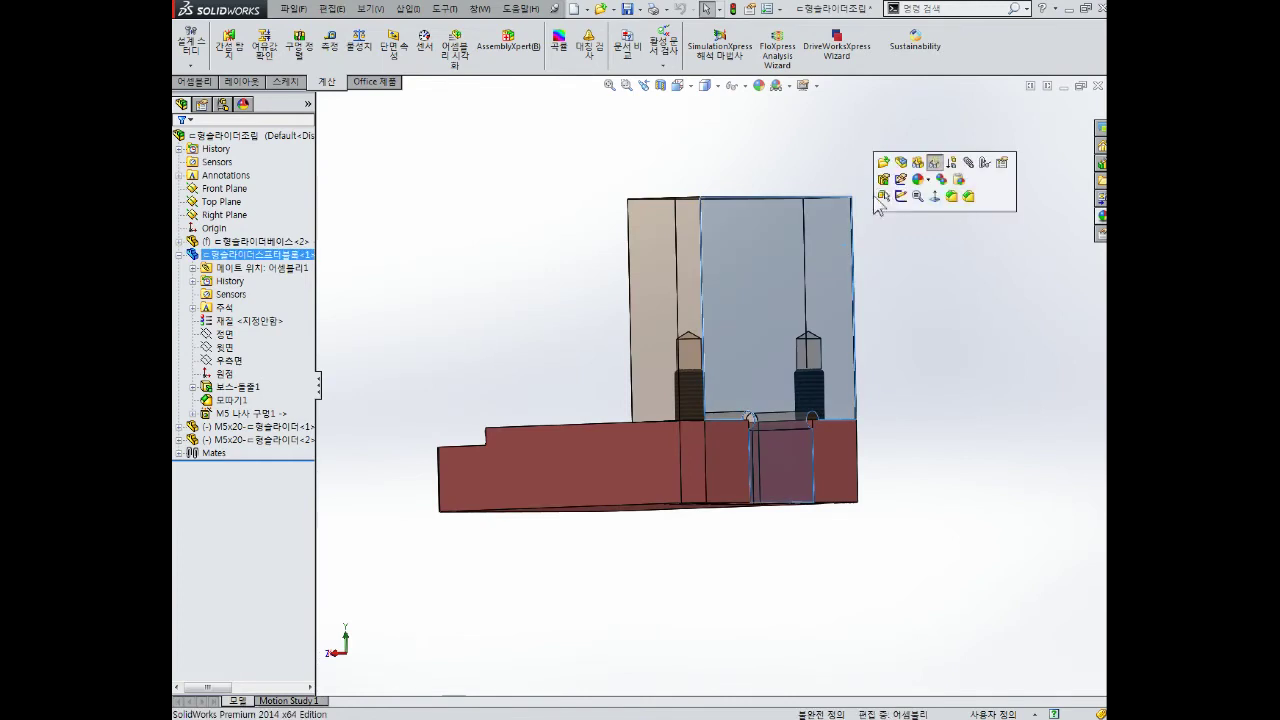
{"action": "left_click", "coordinate": [918, 178]}
{"action": "mouse_move", "coordinate": [918, 178]}
{"action": "middle_mouse_down"}
{"action": "mouse_move", "coordinate": [735, 336]}
{"action": "mouse_move", "coordinate": [749, 274]}
{"action": "mouse_move", "coordinate": [808, 420]}
{"action": "mouse_move", "coordinate": [834, 413]}
{"action": "middle_mouse_up"}
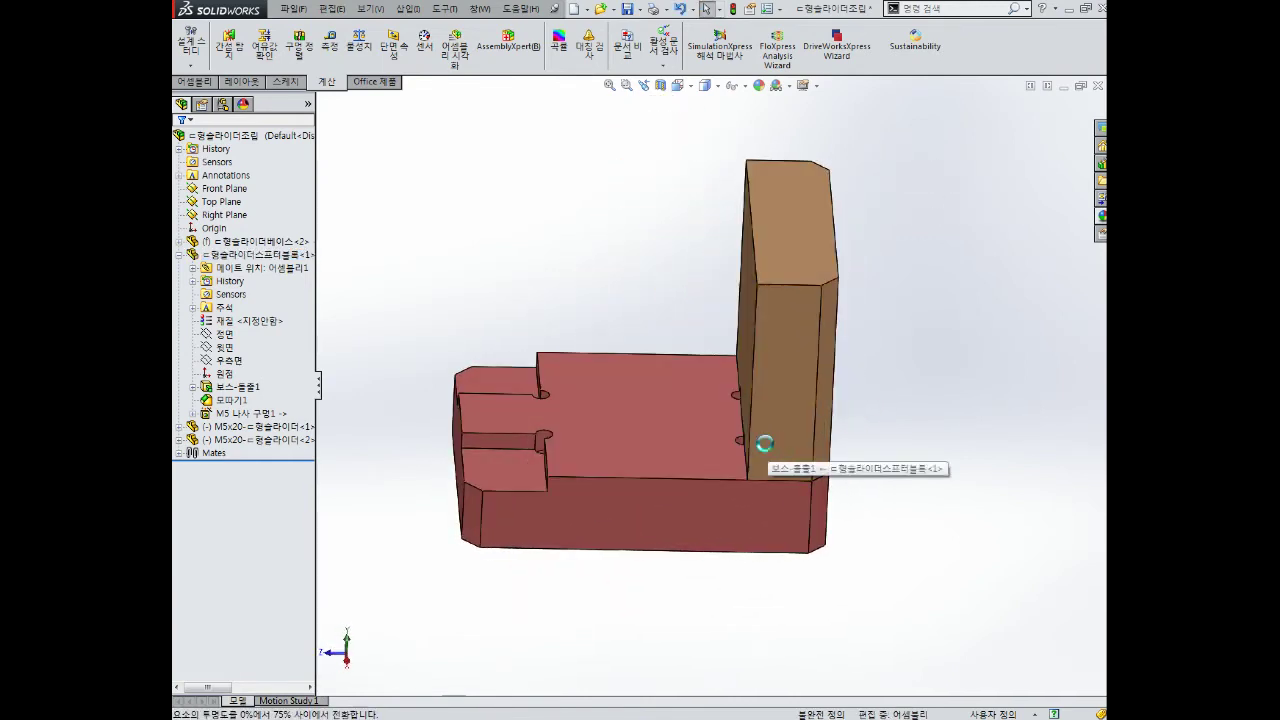
{"action": "middle_click_drag", "start_coordinate": [674, 343], "coordinate": [691, 406]}
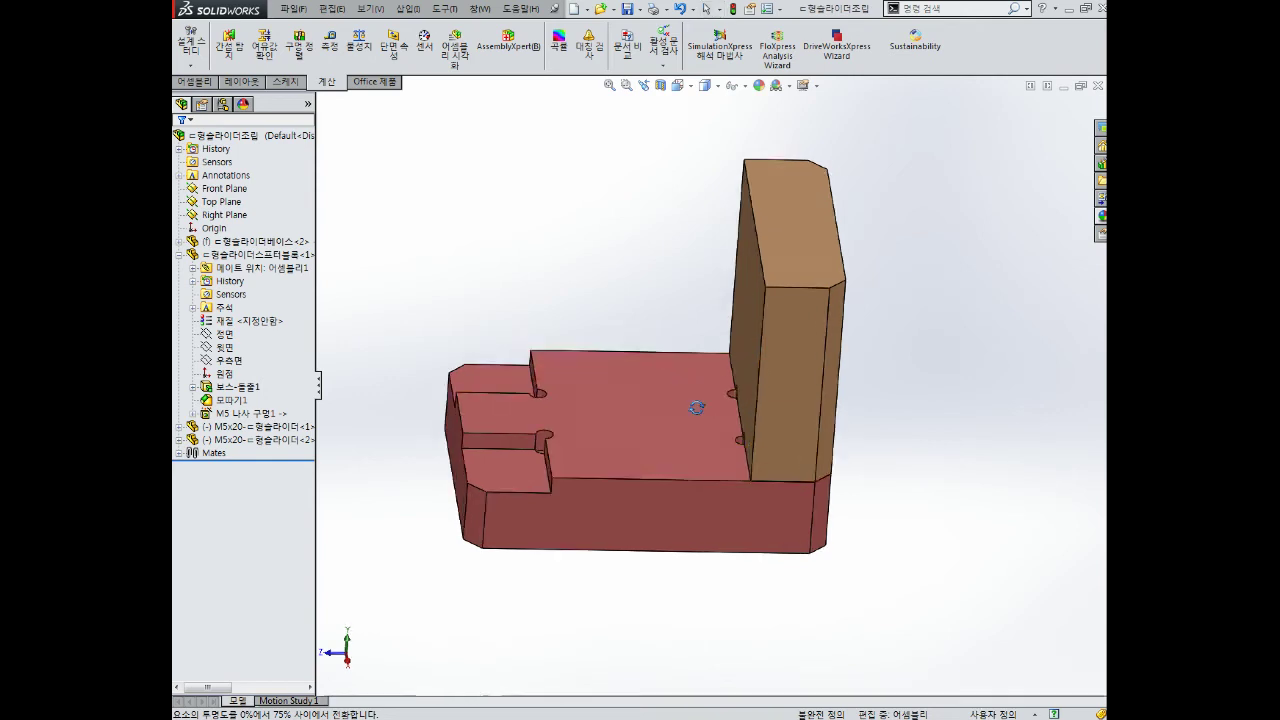
{"action": "left_click", "coordinate": [290, 9]}
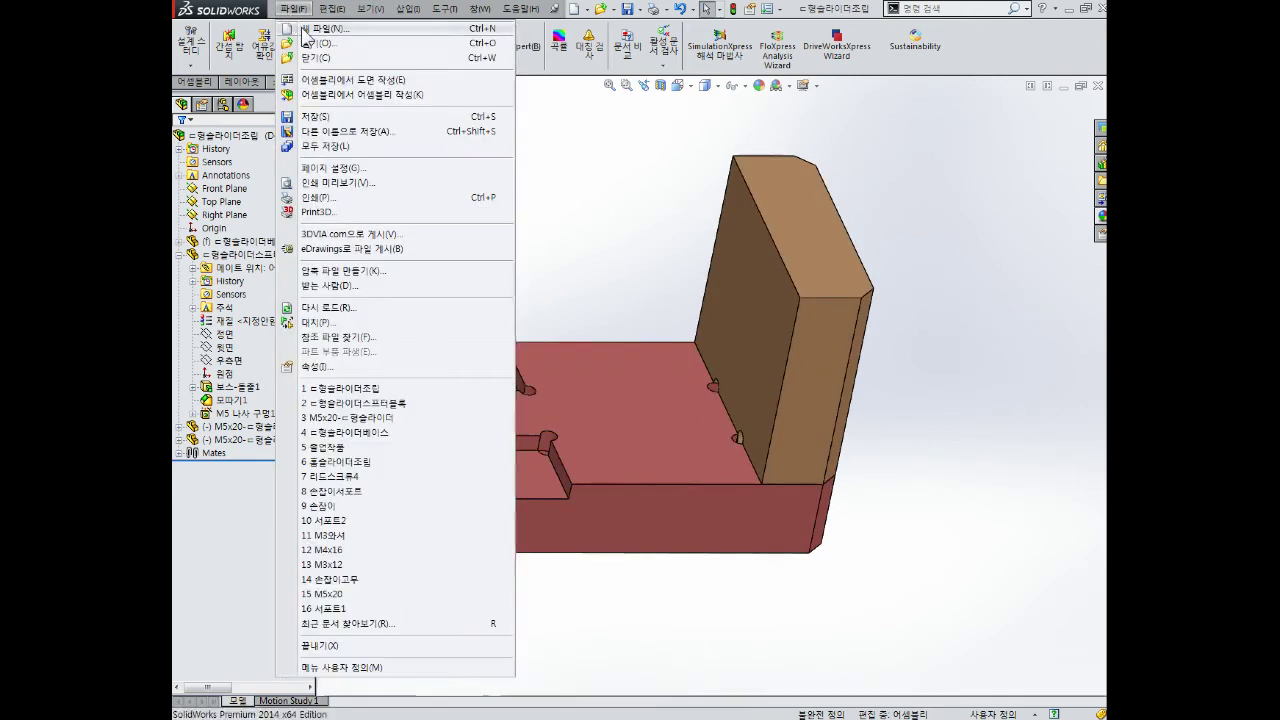
Step: Create a new part and start a sketch on the Front Plane
{"action": "left_click", "coordinate": [305, 24]}
{"action": "left_click", "coordinate": [716, 399]}
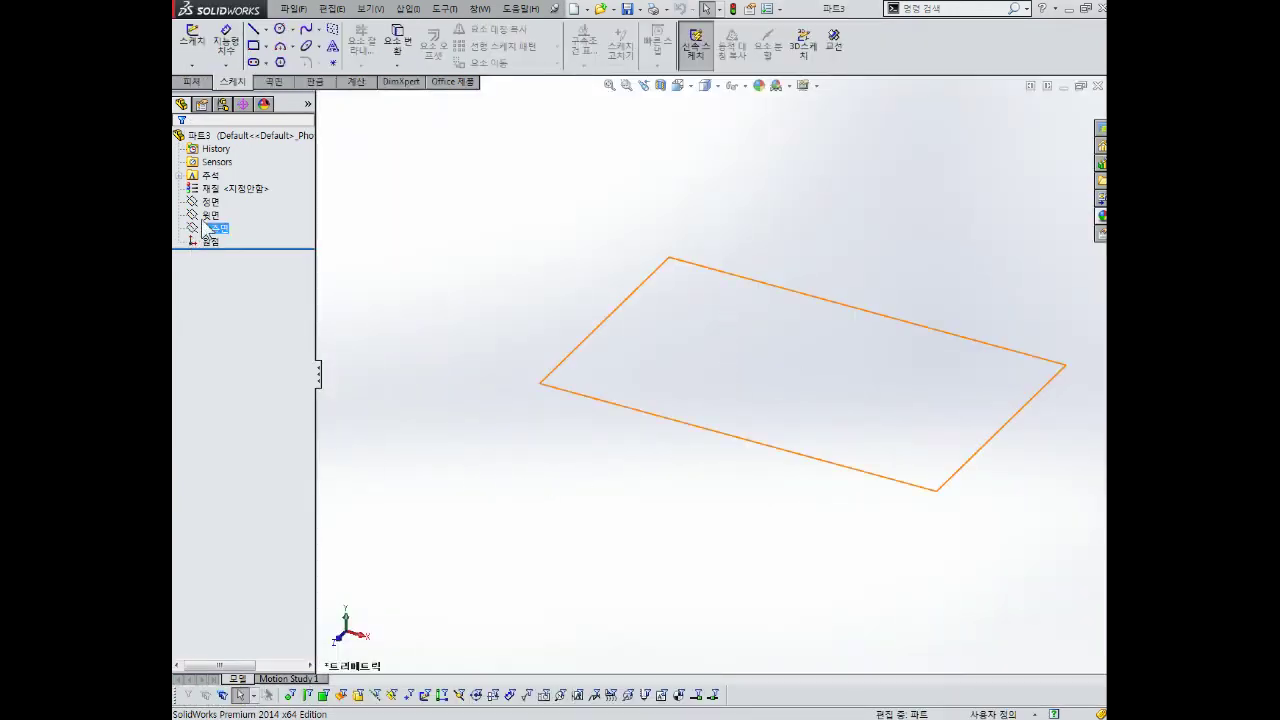
{"action": "left_click", "coordinate": [208, 202]}
{"action": "left_click", "coordinate": [217, 184]}
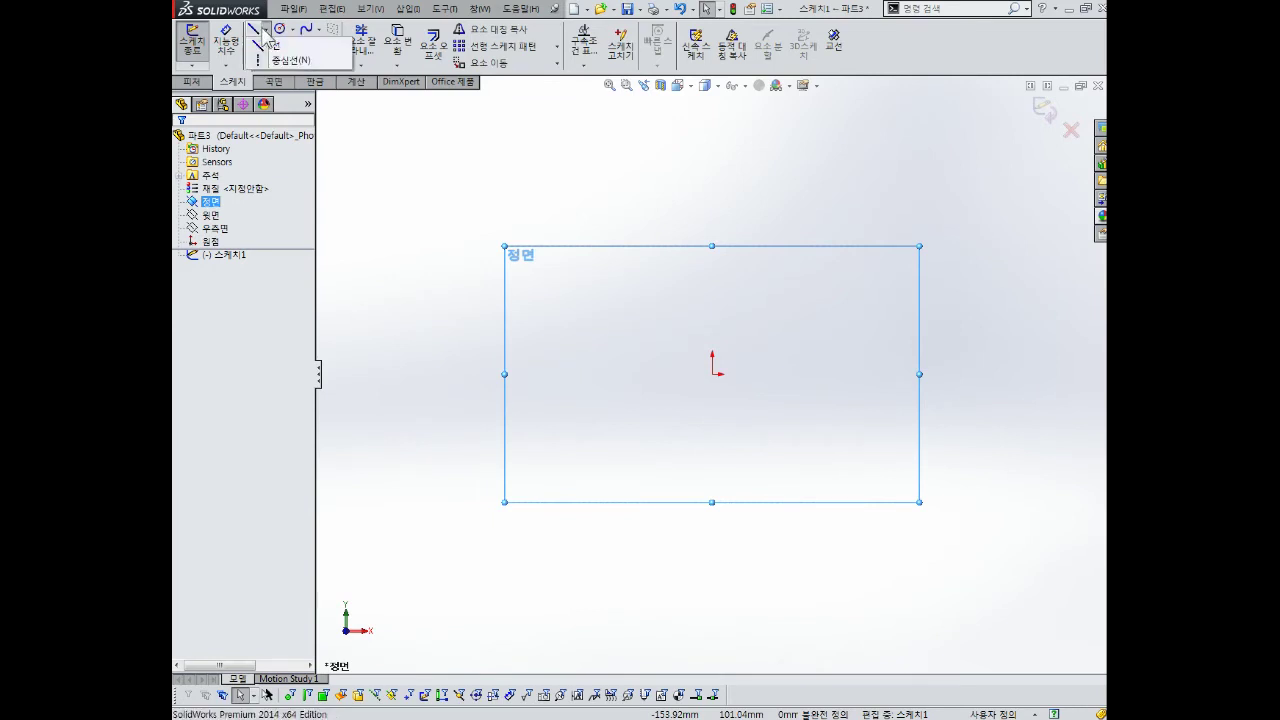
Step: Draw a vertical centerline up from the origin and dimension it 41
{"action": "left_click", "coordinate": [253, 29]}
{"action": "left_click", "coordinate": [712, 374]}
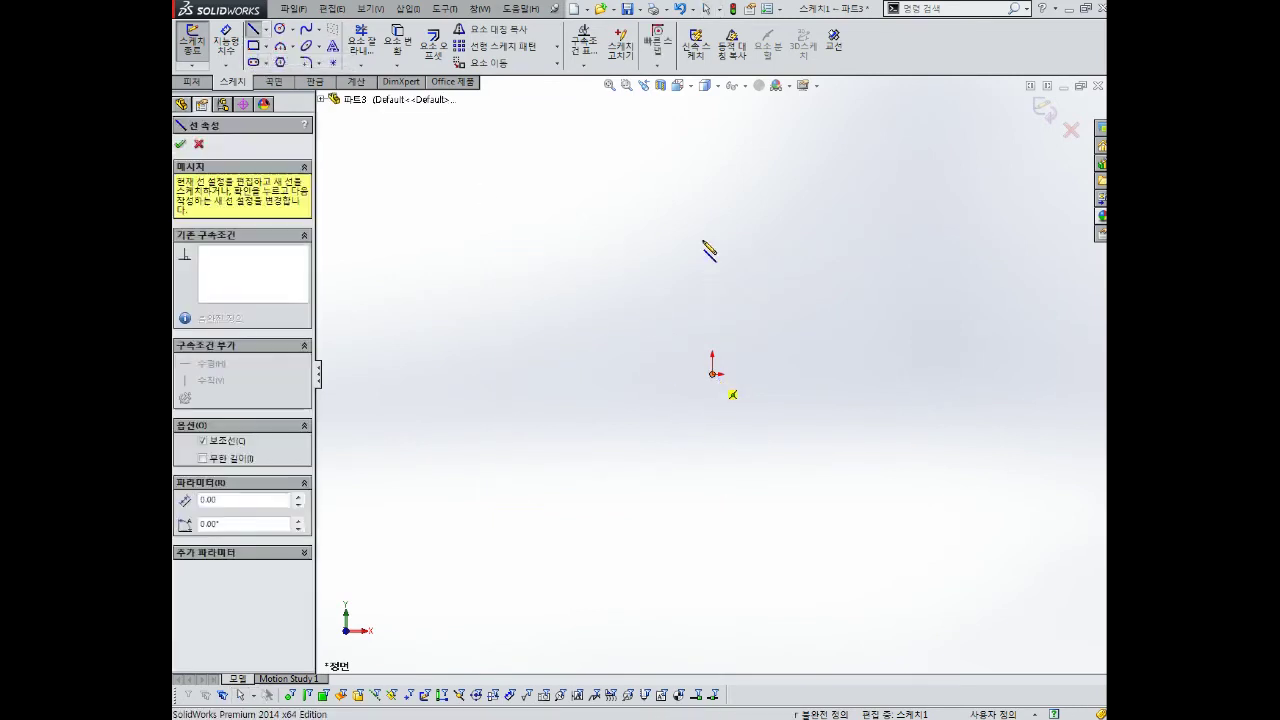
{"action": "left_click", "coordinate": [712, 142]}
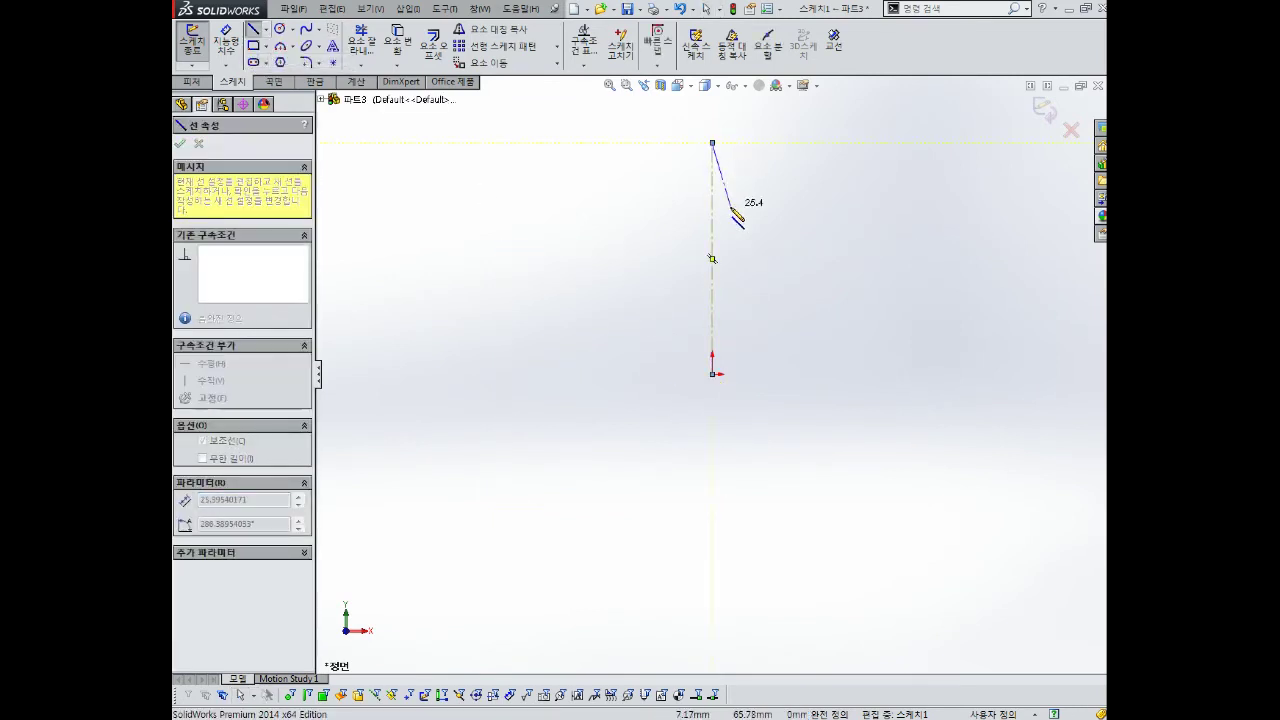
{"action": "key", "text": "Escape"}
{"action": "right_click_drag", "start_coordinate": [772, 315], "coordinate": [770, 288]}
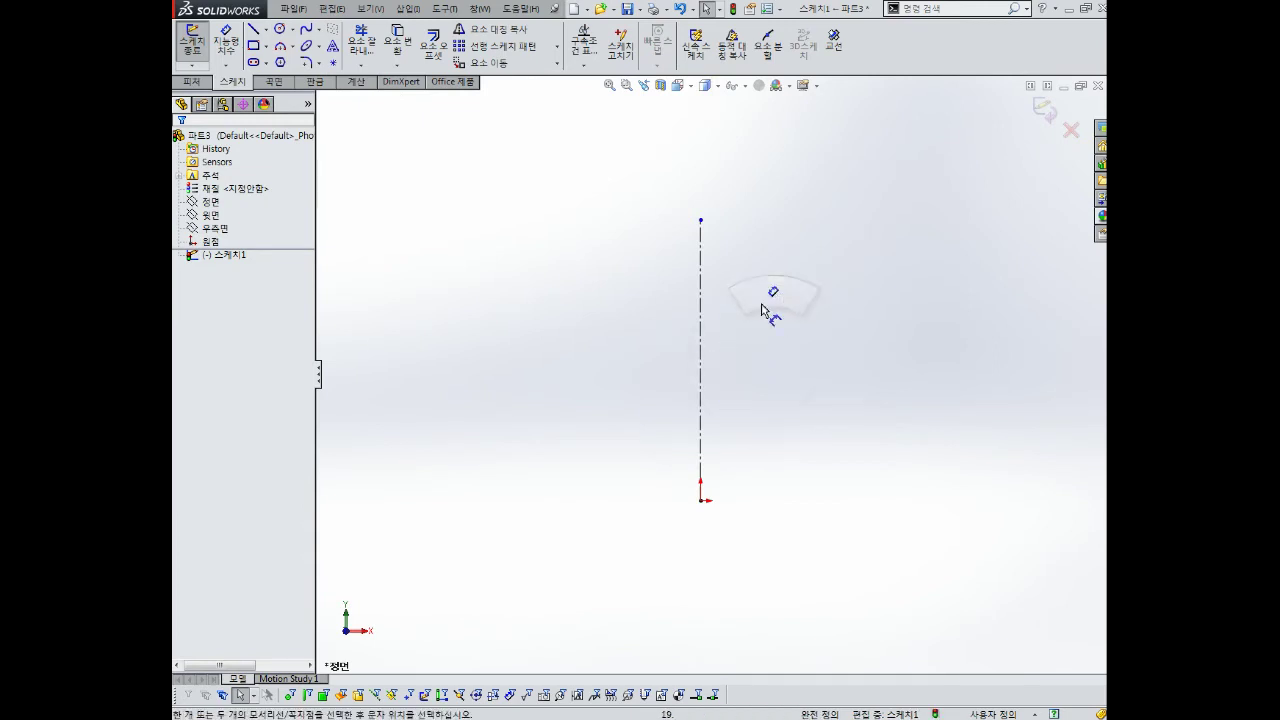
{"action": "left_click", "coordinate": [701, 355]}
{"action": "left_click", "coordinate": [764, 358]}
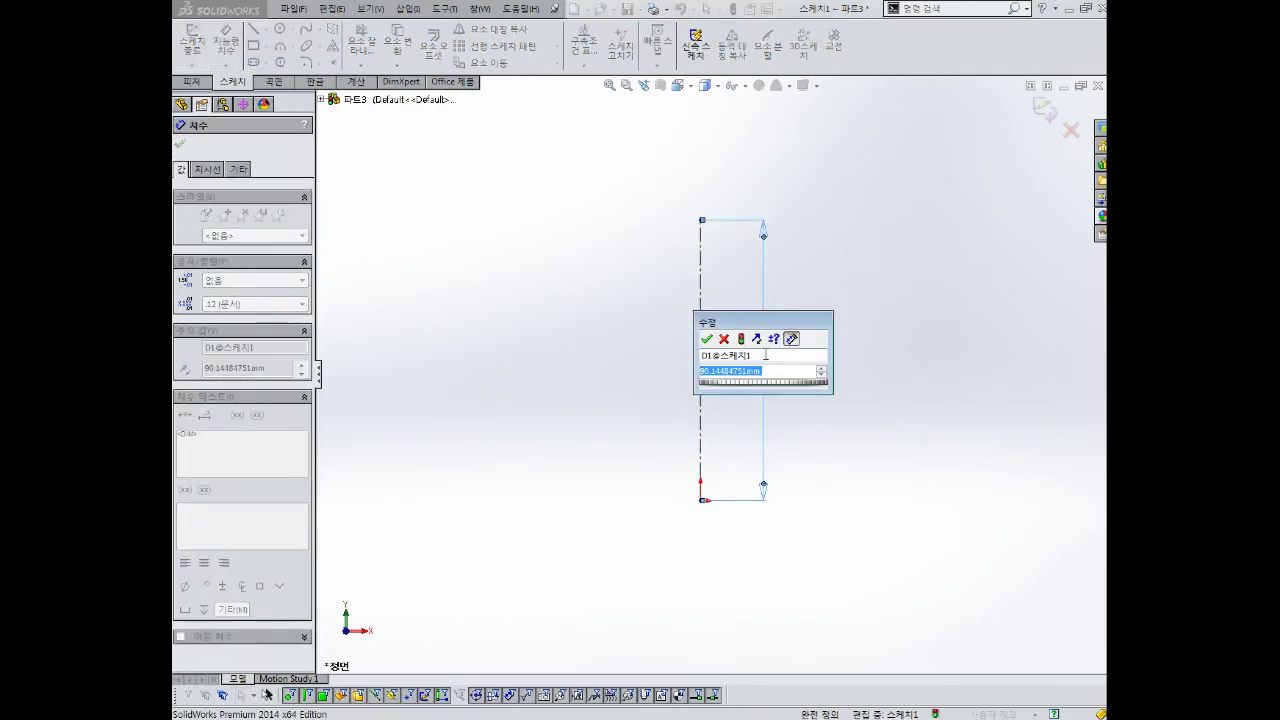
{"action": "type", "text": "41"}
{"action": "key", "text": "Return"}
{"action": "key", "text": "Escape"}
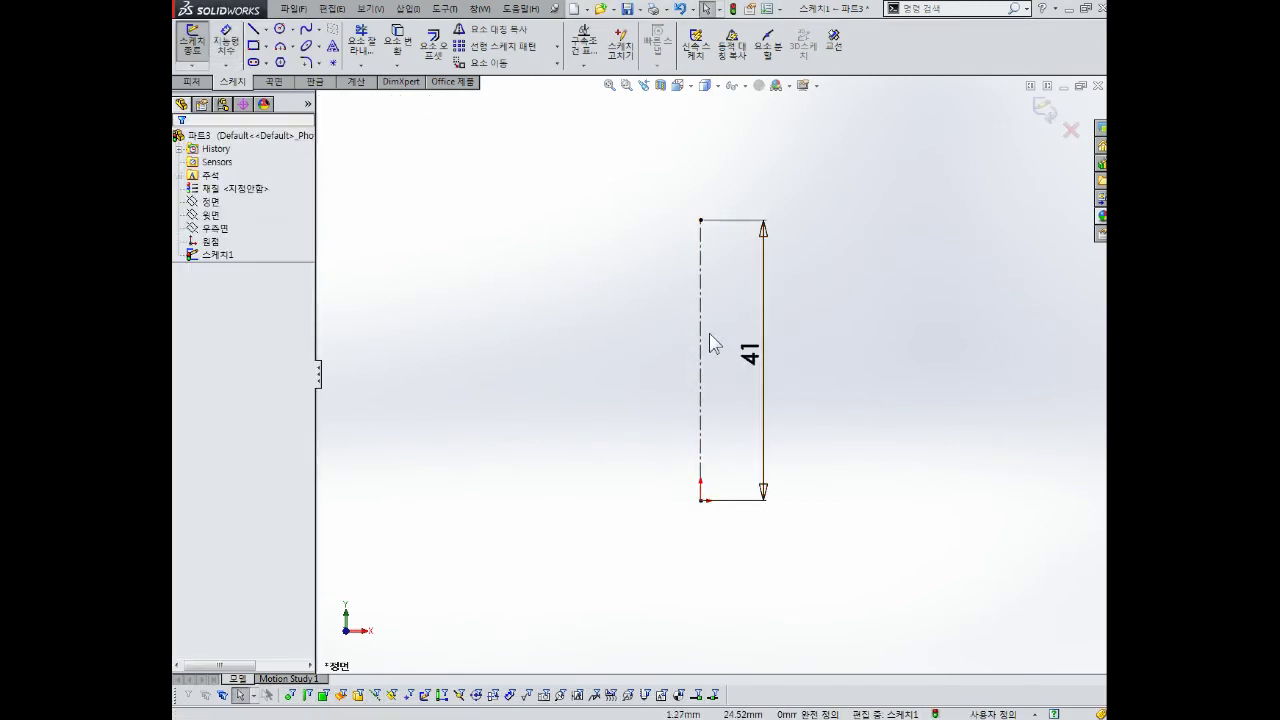
{"action": "scroll", "coordinate": [709, 340], "scroll_direction": "down", "scroll_amount": 2}
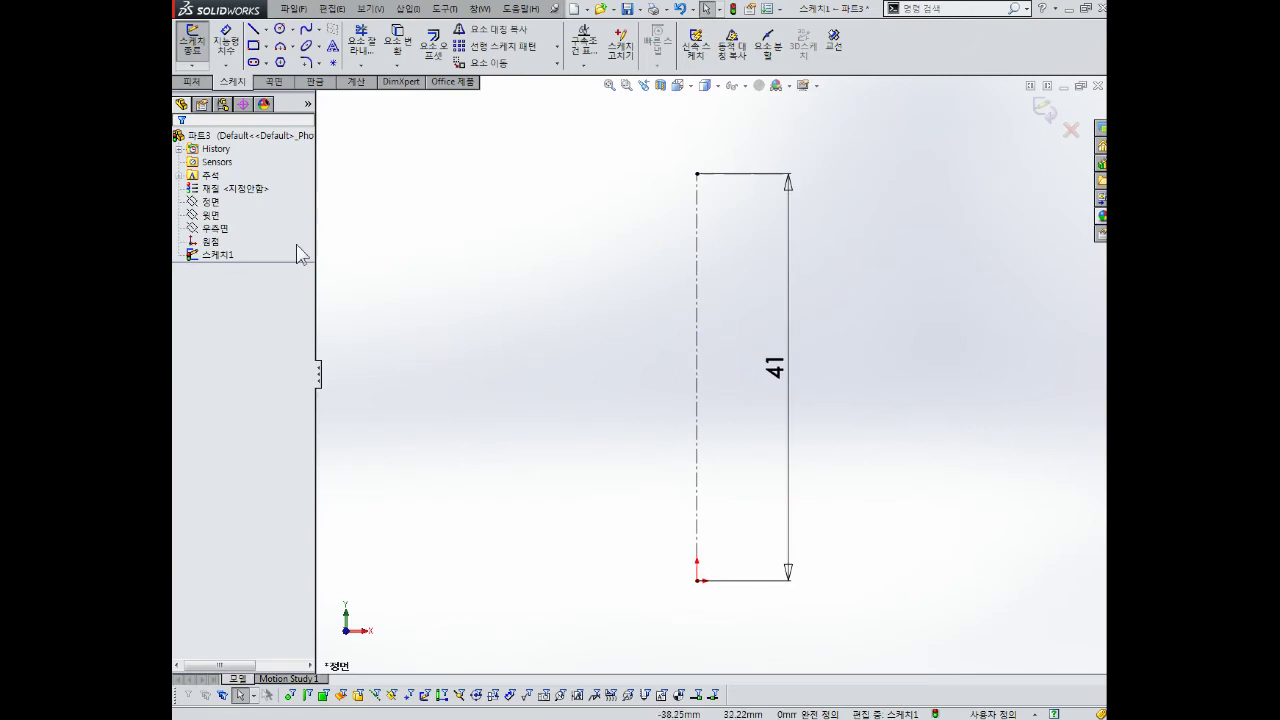
Step: Draw a closed seven-line stepped half-H outline to the left of the centerline
{"action": "left_click", "coordinate": [253, 33]}
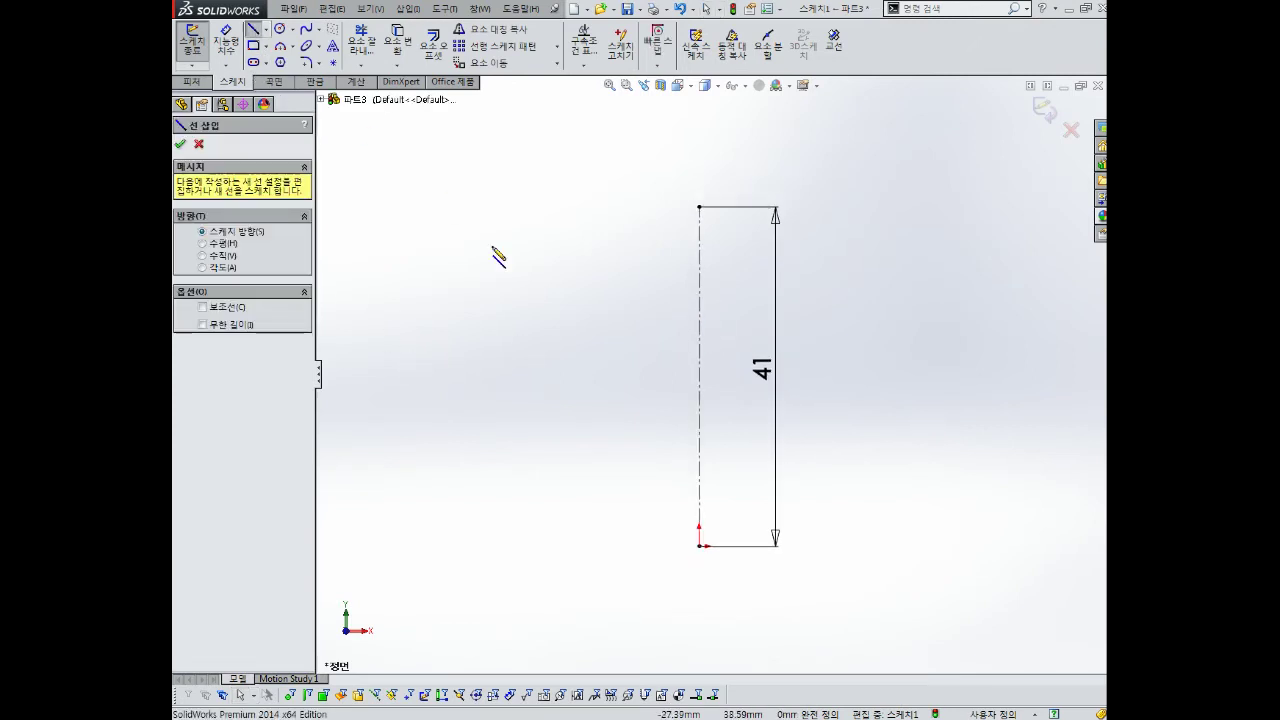
{"action": "left_click", "coordinate": [699, 291]}
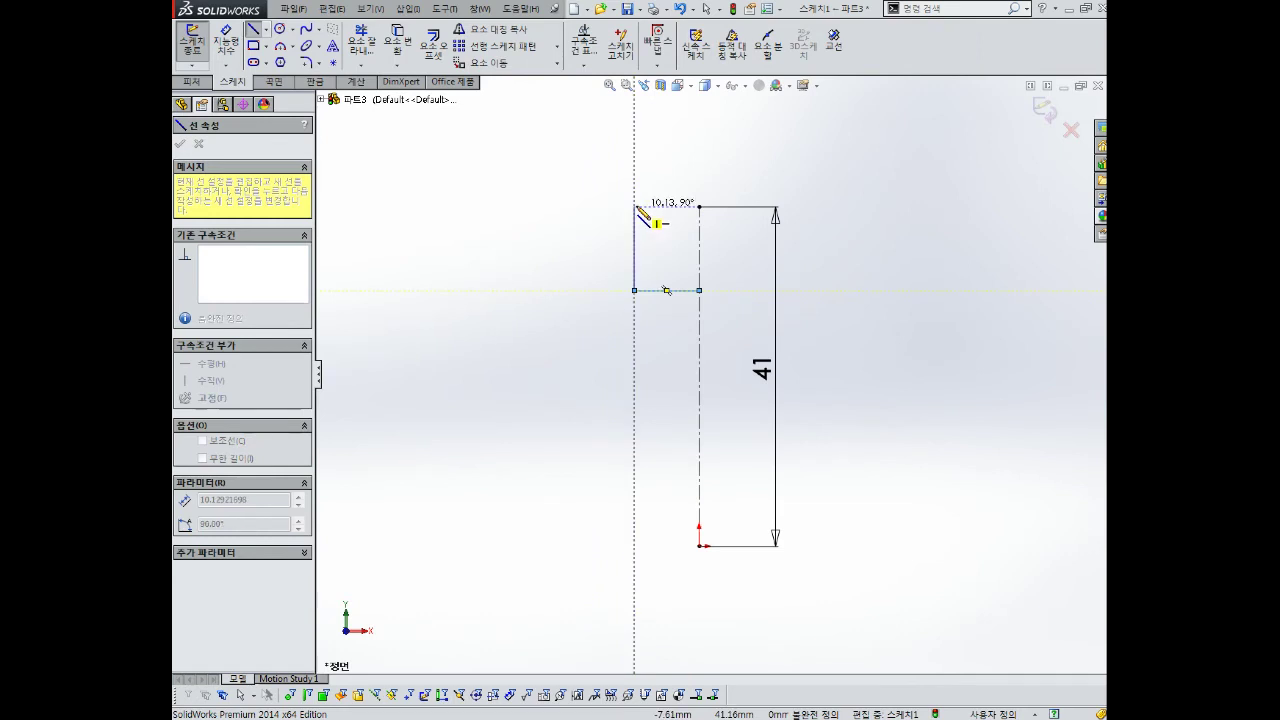
{"action": "left_click", "coordinate": [634, 207]}
{"action": "left_click", "coordinate": [532, 209]}
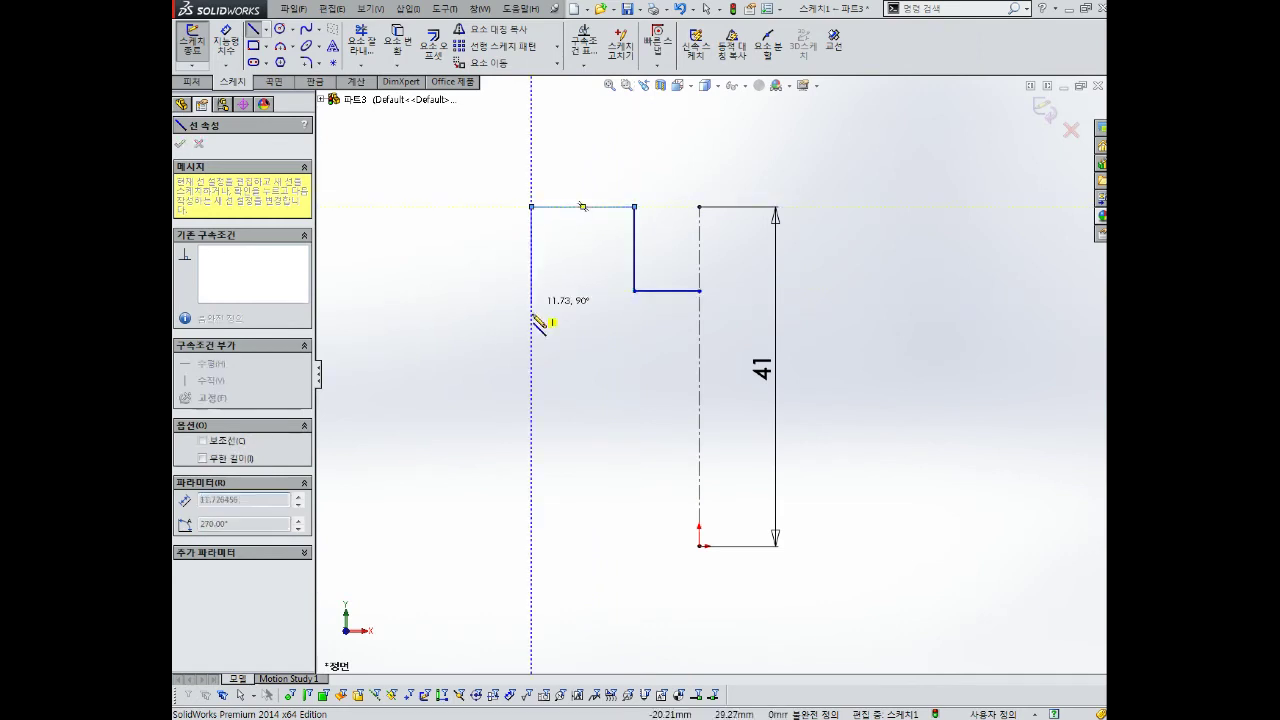
{"action": "left_click", "coordinate": [531, 546]}
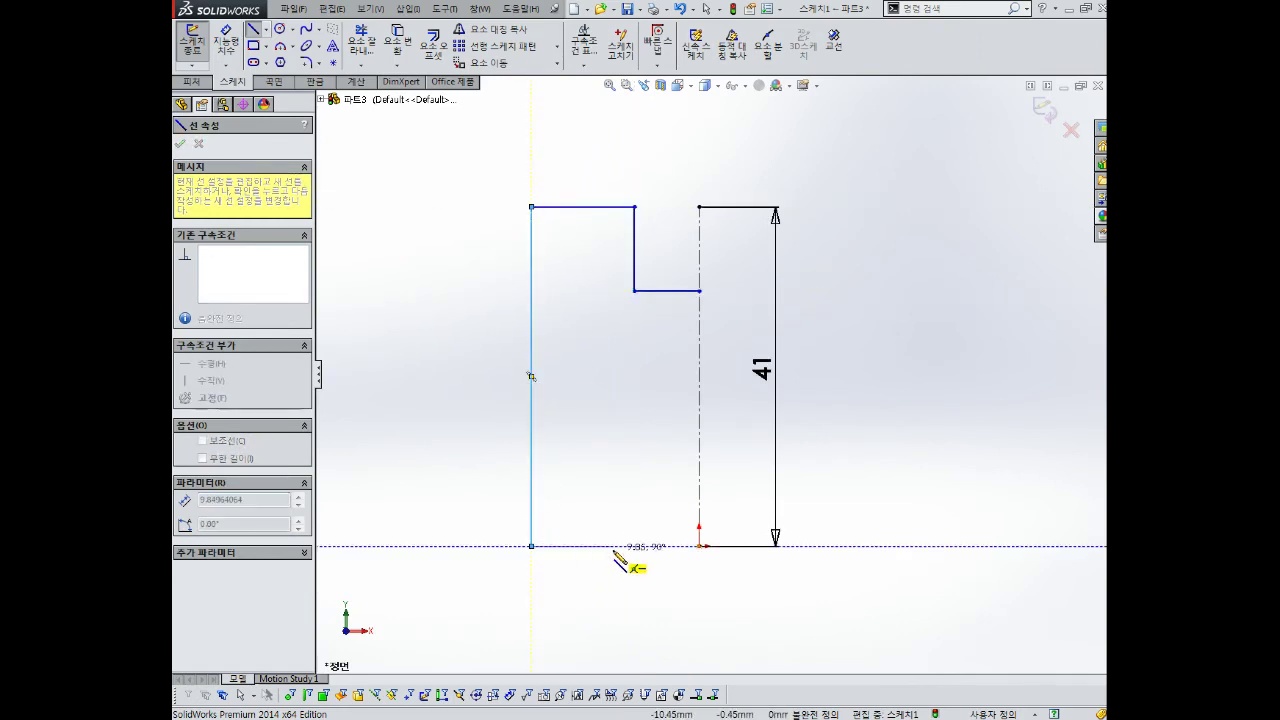
{"action": "left_click", "coordinate": [613, 546]}
{"action": "left_click", "coordinate": [613, 449]}
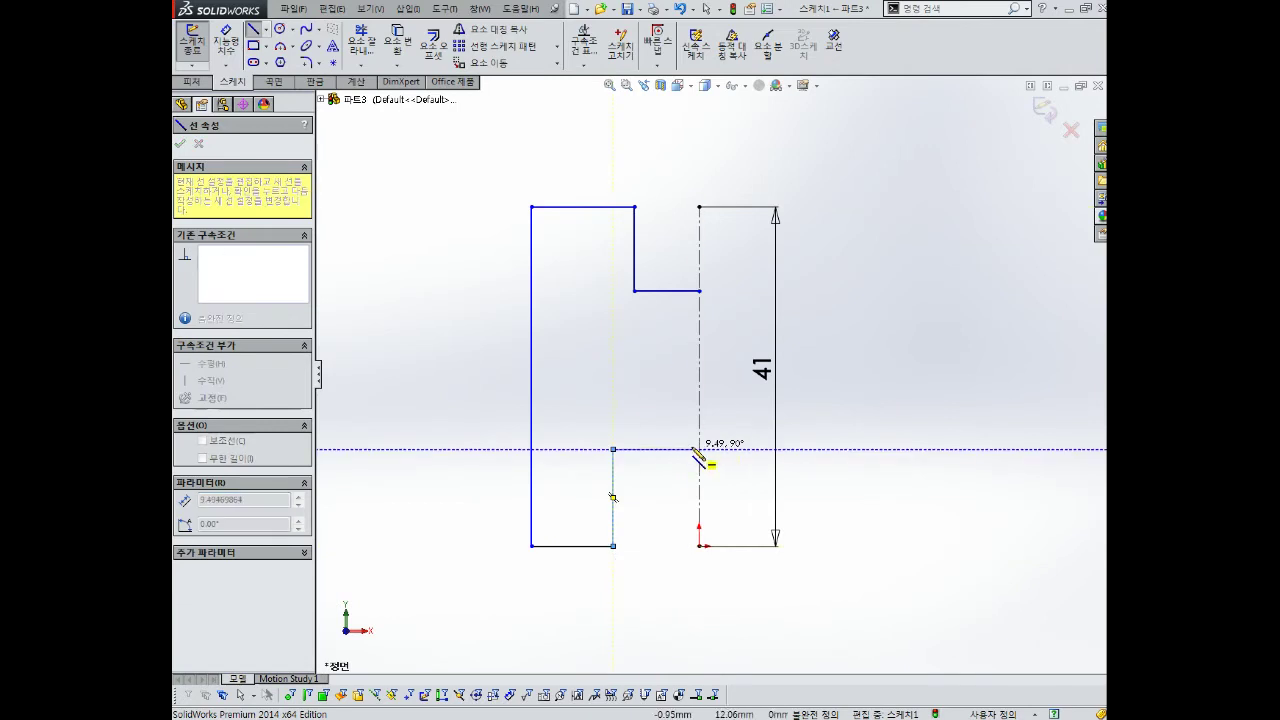
{"action": "left_click", "coordinate": [699, 449]}
{"action": "key", "text": "Escape"}
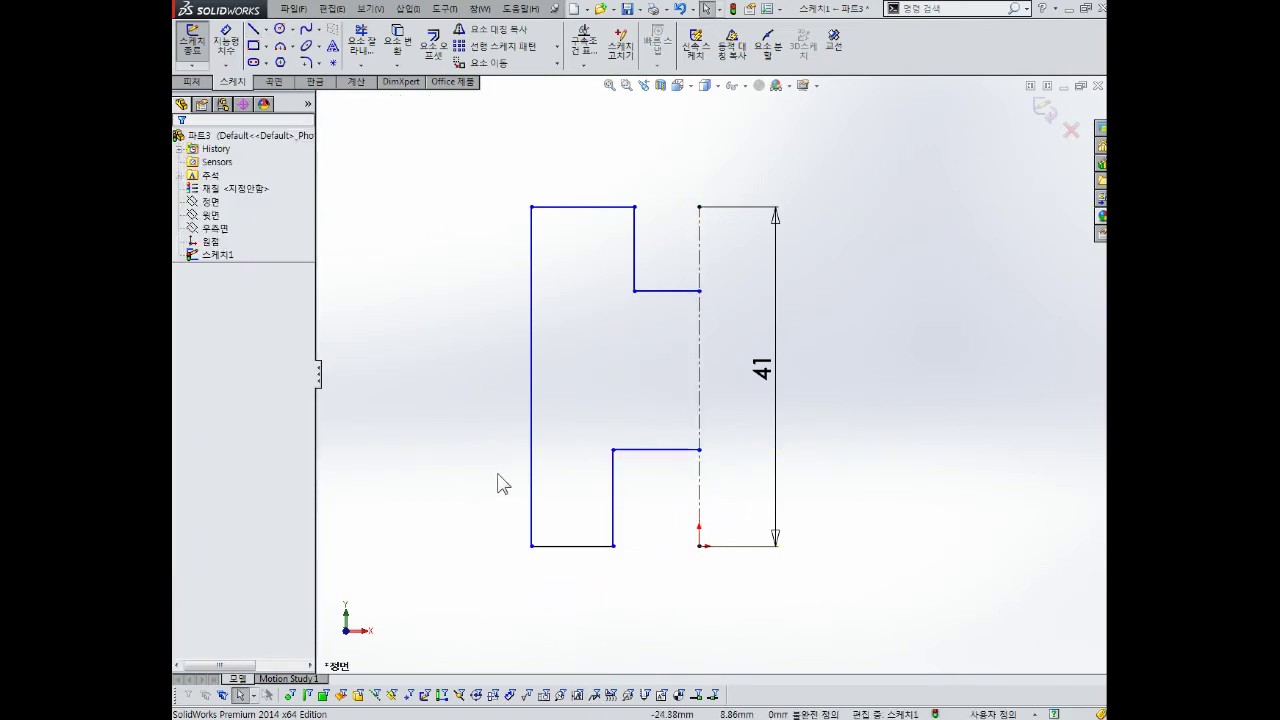
{"action": "right_click_drag", "start_coordinate": [451, 360], "coordinate": [429, 214]}
Step: Dimension the outline's overall width 44 and the top and bottom step widths 14
{"action": "left_click", "coordinate": [531, 300]}
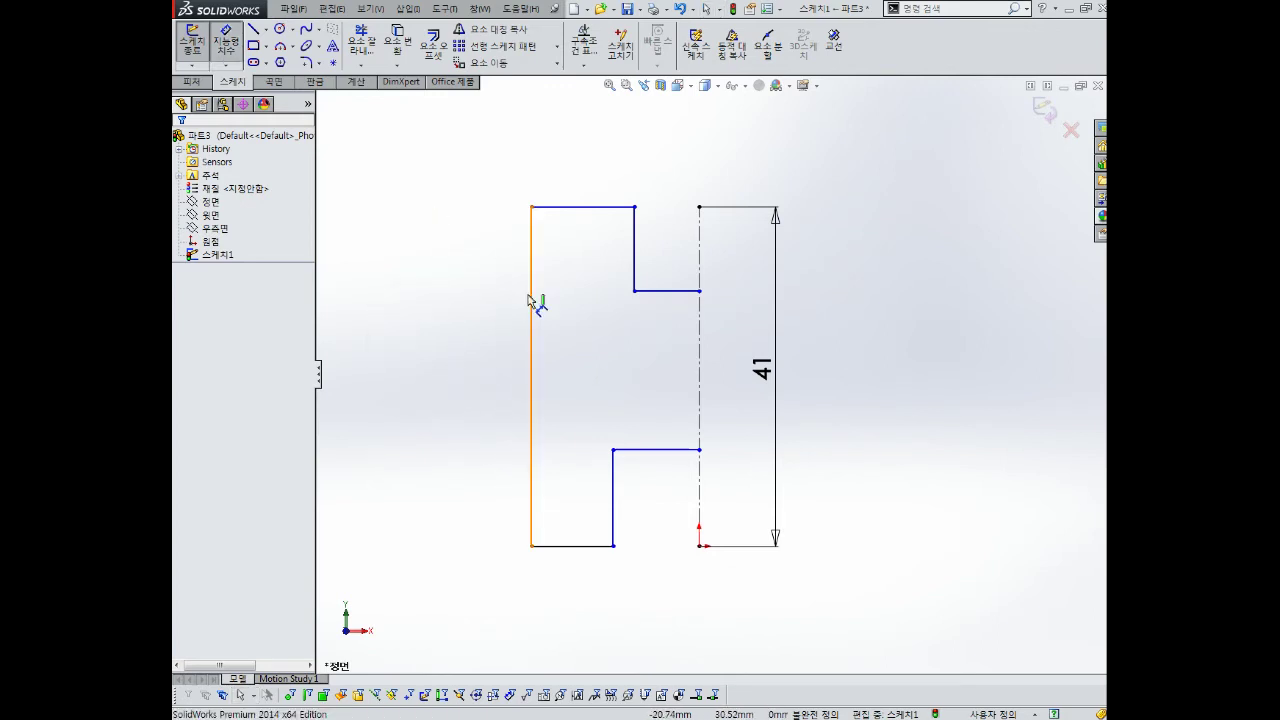
{"action": "left_click", "coordinate": [716, 157]}
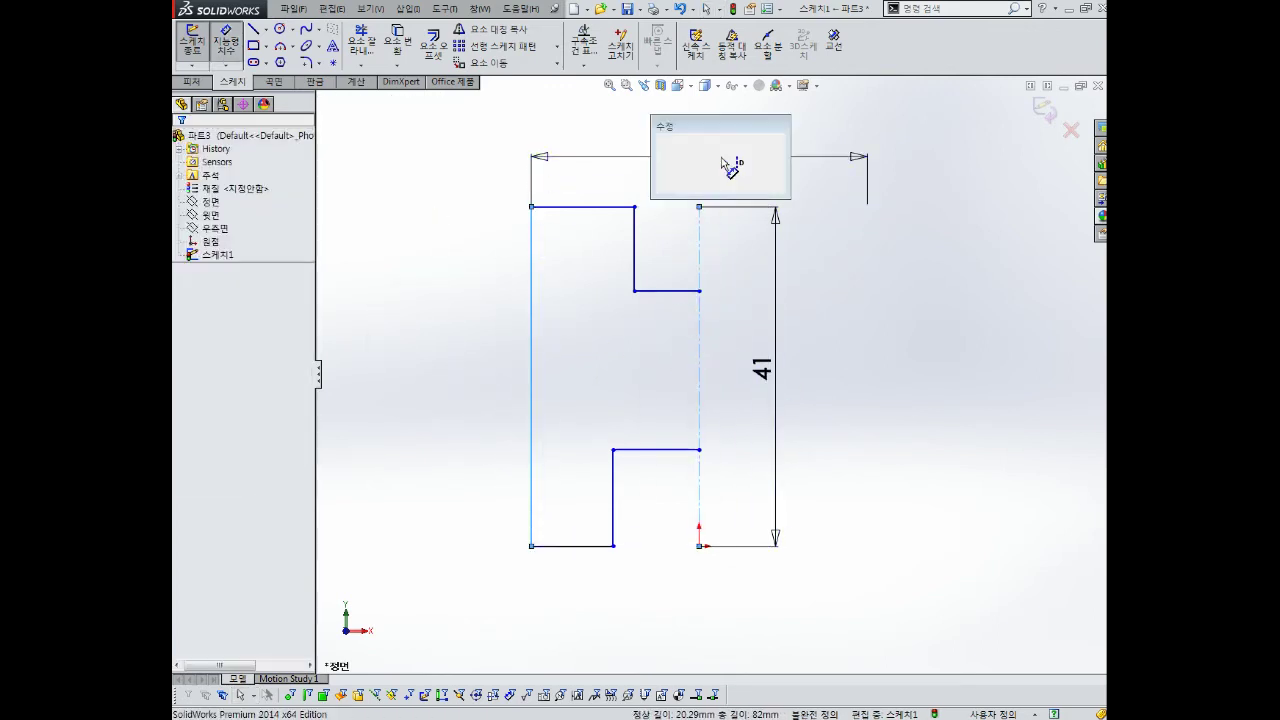
{"action": "type", "text": "44"}
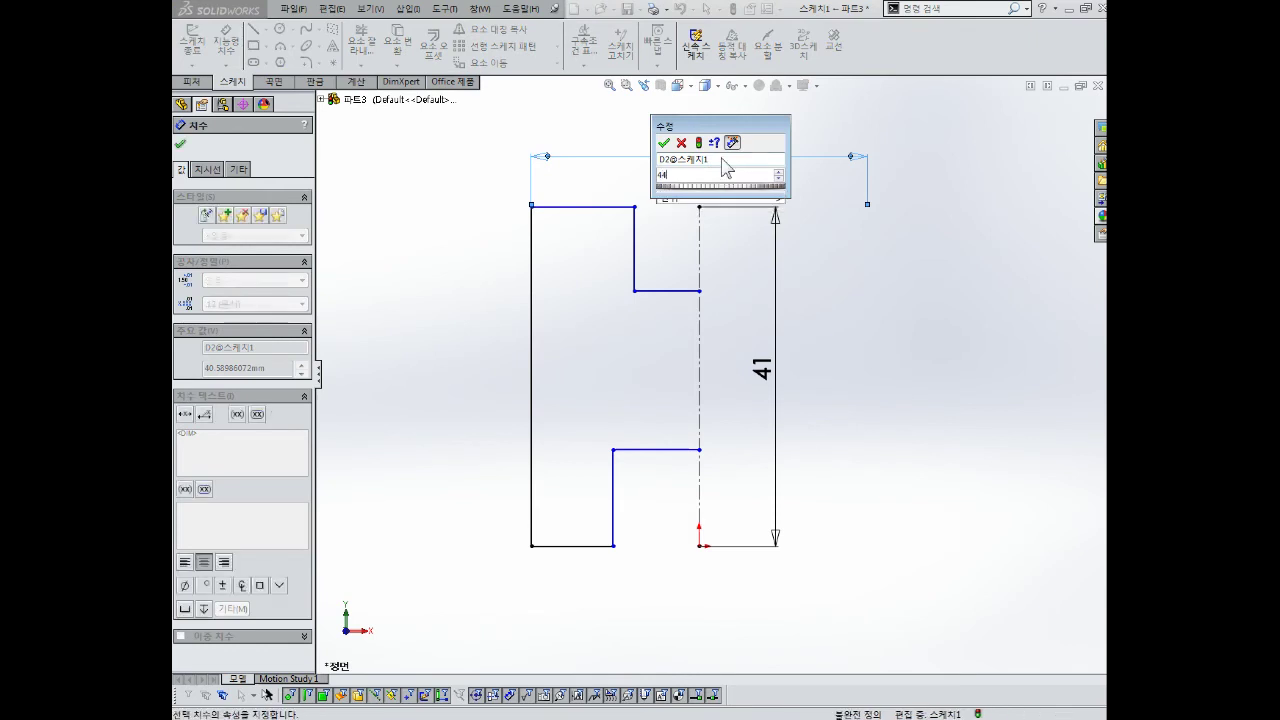
{"action": "key", "text": "Return"}
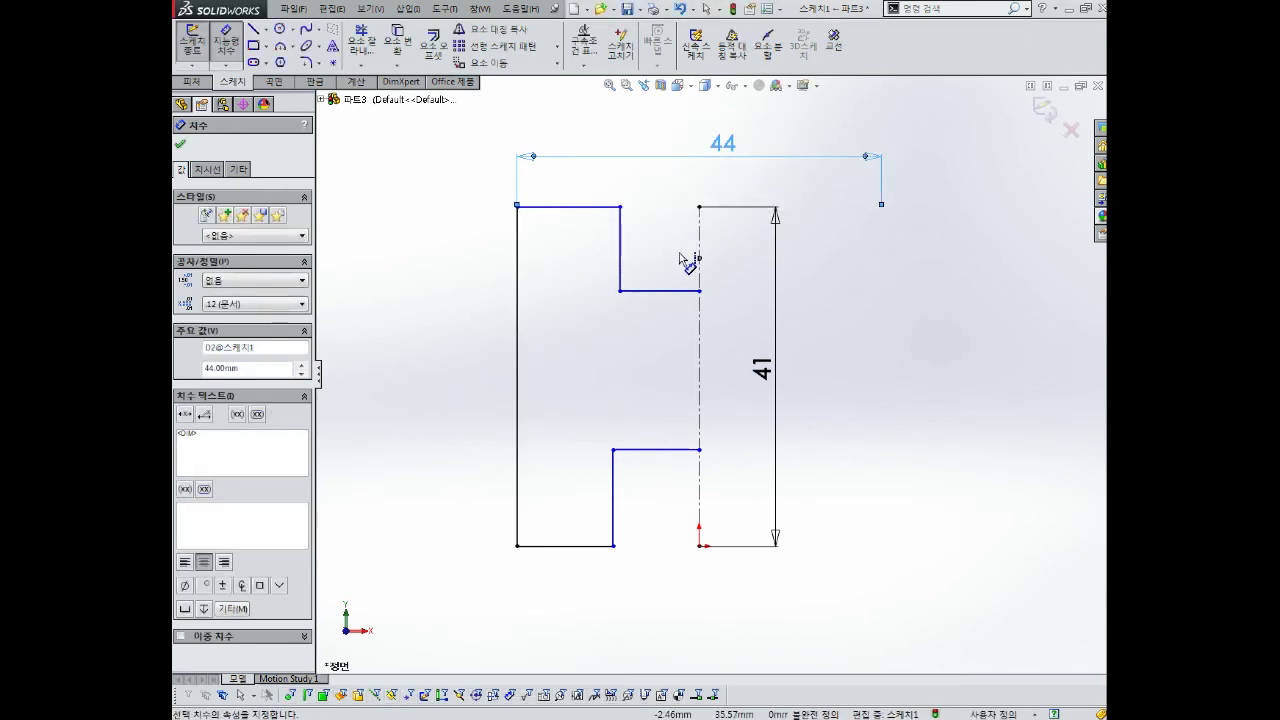
{"action": "left_click", "coordinate": [620, 240]}
{"action": "left_click", "coordinate": [715, 170]}
{"action": "type", "text": "1"}
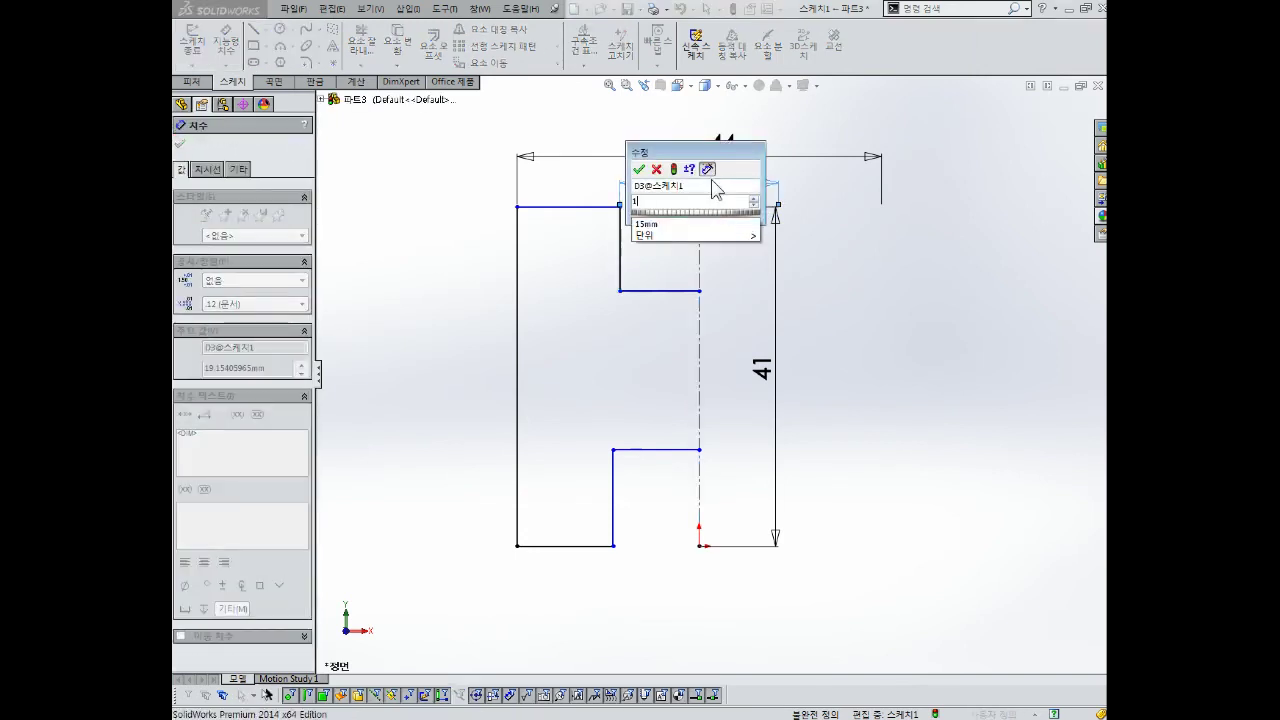
{"action": "type", "text": "4"}
{"action": "key", "text": "Return"}
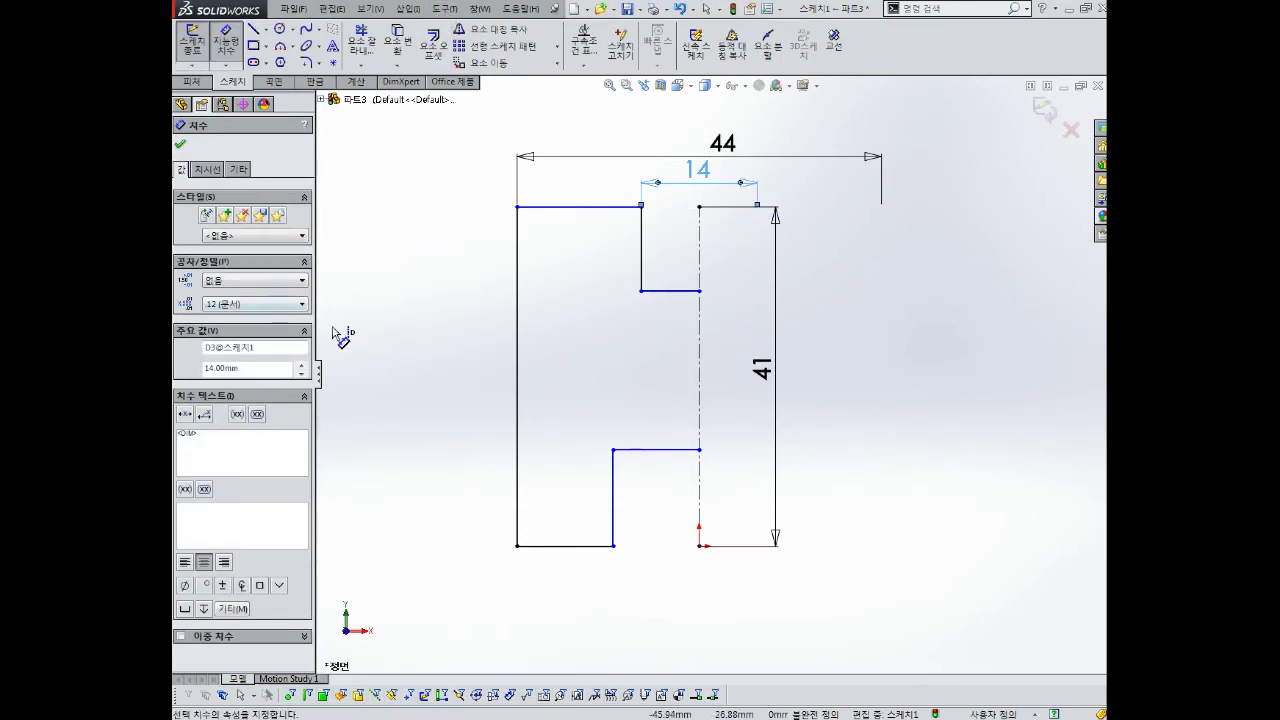
{"action": "left_click", "coordinate": [614, 521]}
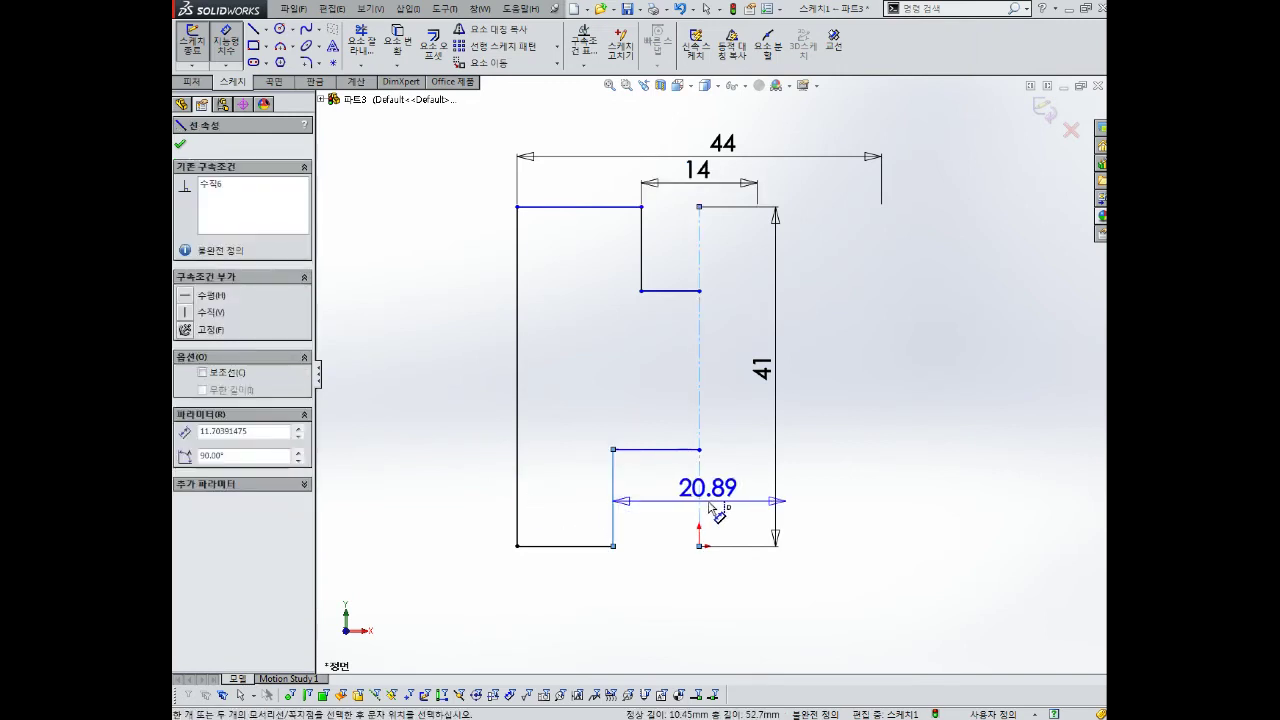
{"action": "left_click", "coordinate": [698, 610]}
{"action": "type", "text": "14"}
{"action": "key", "text": "Return"}
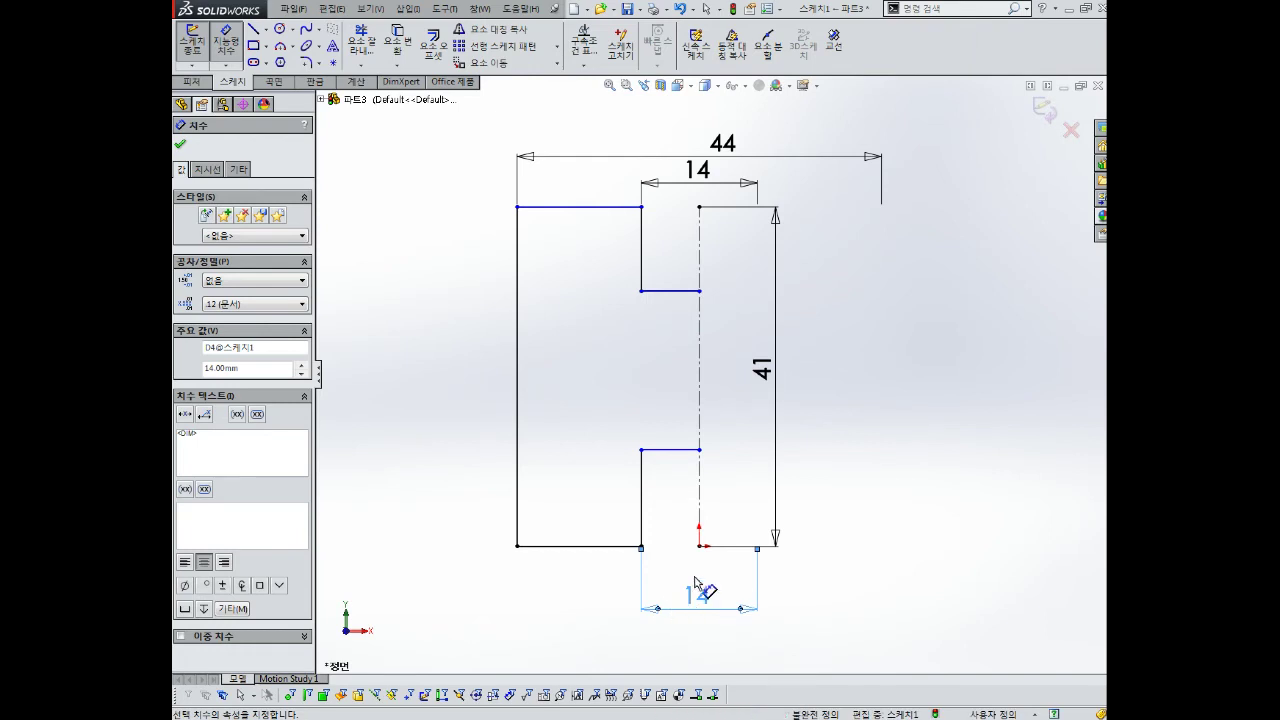
Step: Dimension the lower leg height 15 and the slot opening between inner lines 14
{"action": "left_click", "coordinate": [699, 498]}
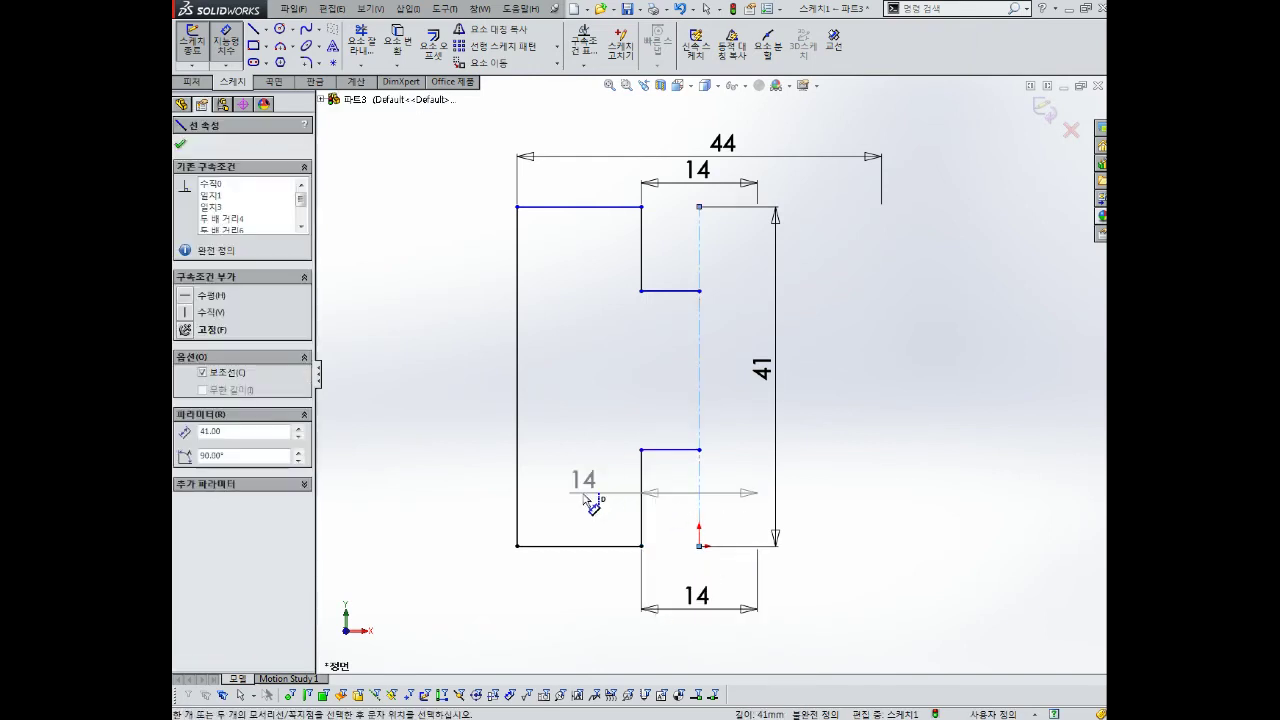
{"action": "key", "text": "Escape"}
{"action": "key", "text": "Escape"}
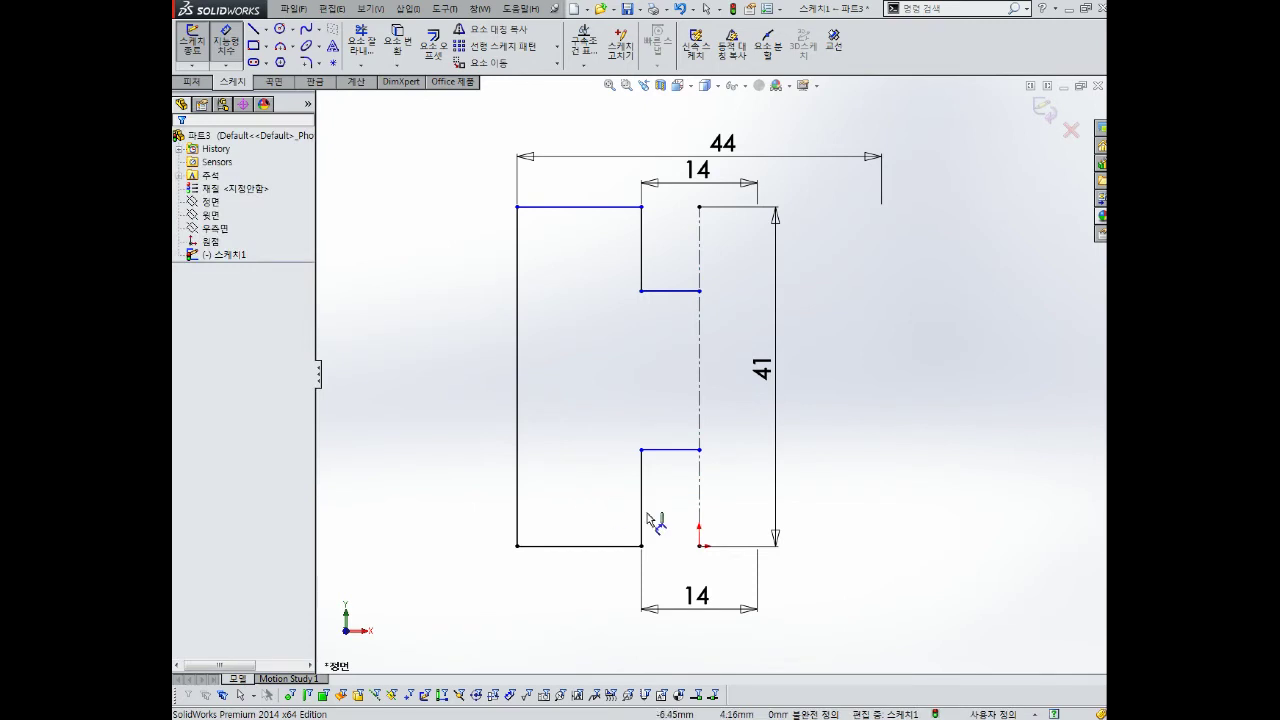
{"action": "left_click", "coordinate": [640, 507]}
{"action": "left_click", "coordinate": [608, 505]}
{"action": "type", "text": "15"}
{"action": "key", "text": "Return"}
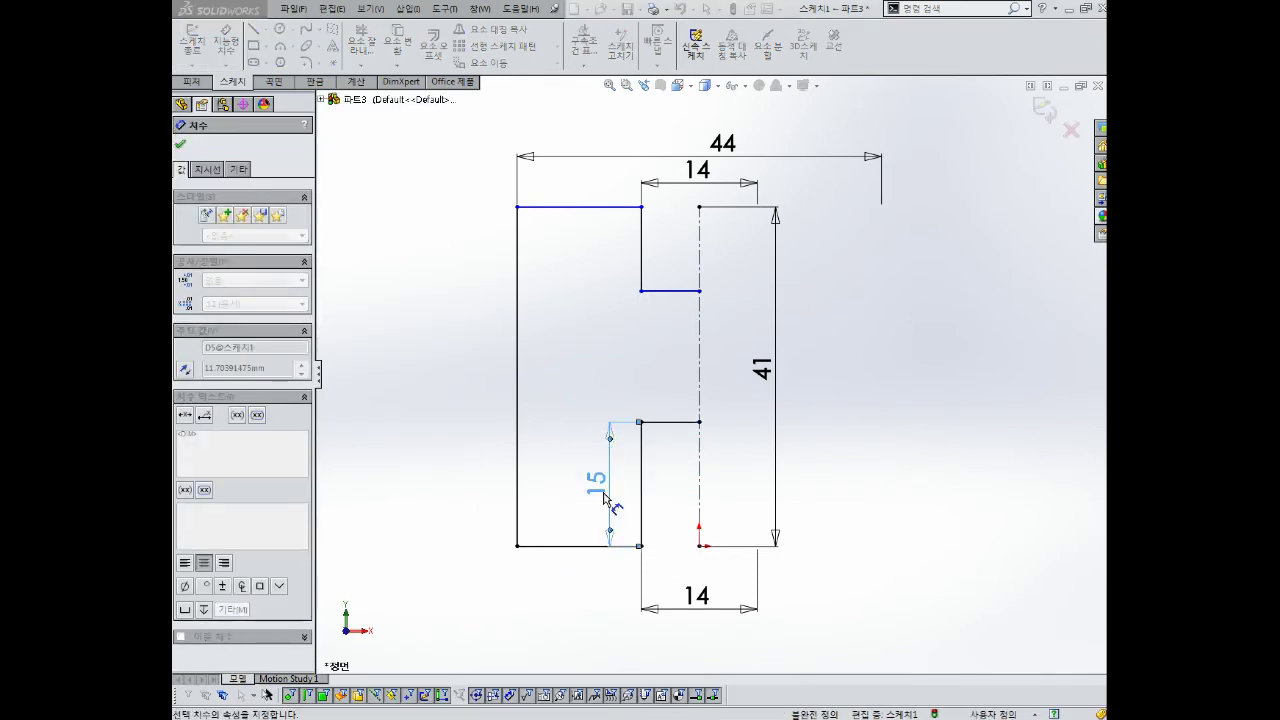
{"action": "left_click", "coordinate": [674, 292]}
{"action": "left_click", "coordinate": [680, 422]}
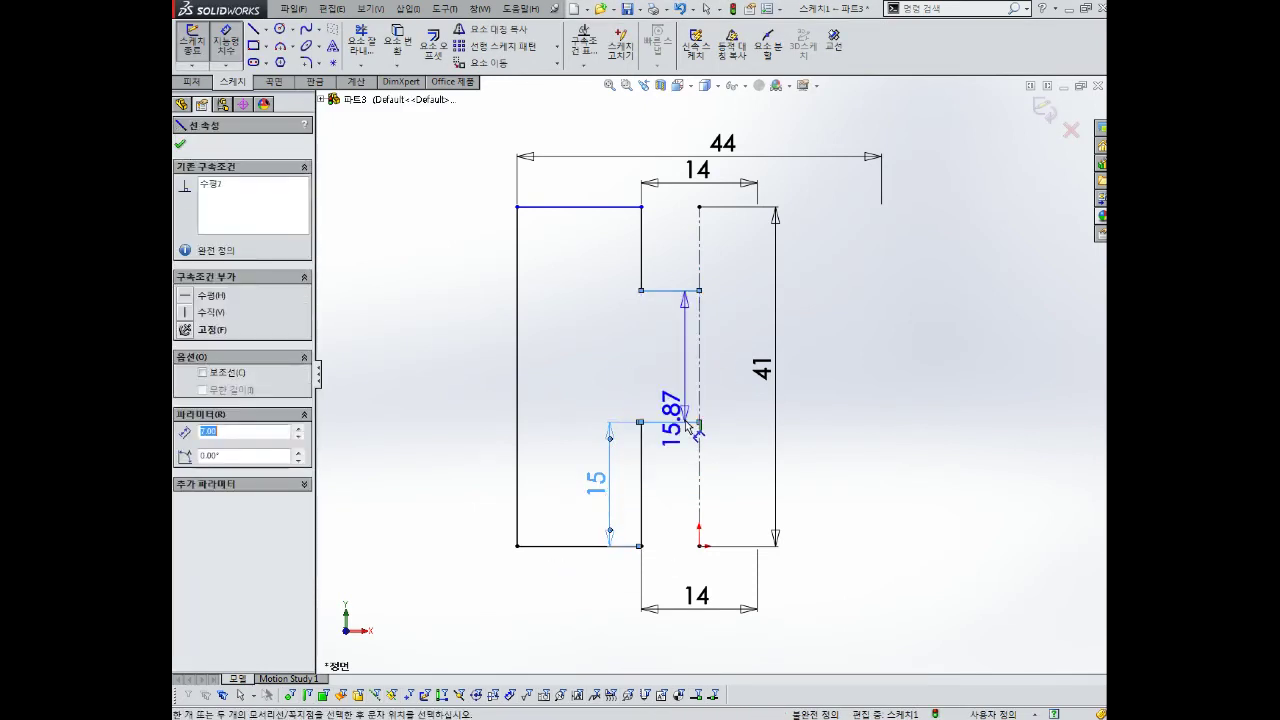
{"action": "left_click", "coordinate": [598, 380]}
{"action": "type", "text": "14"}
{"action": "key", "text": "Return"}
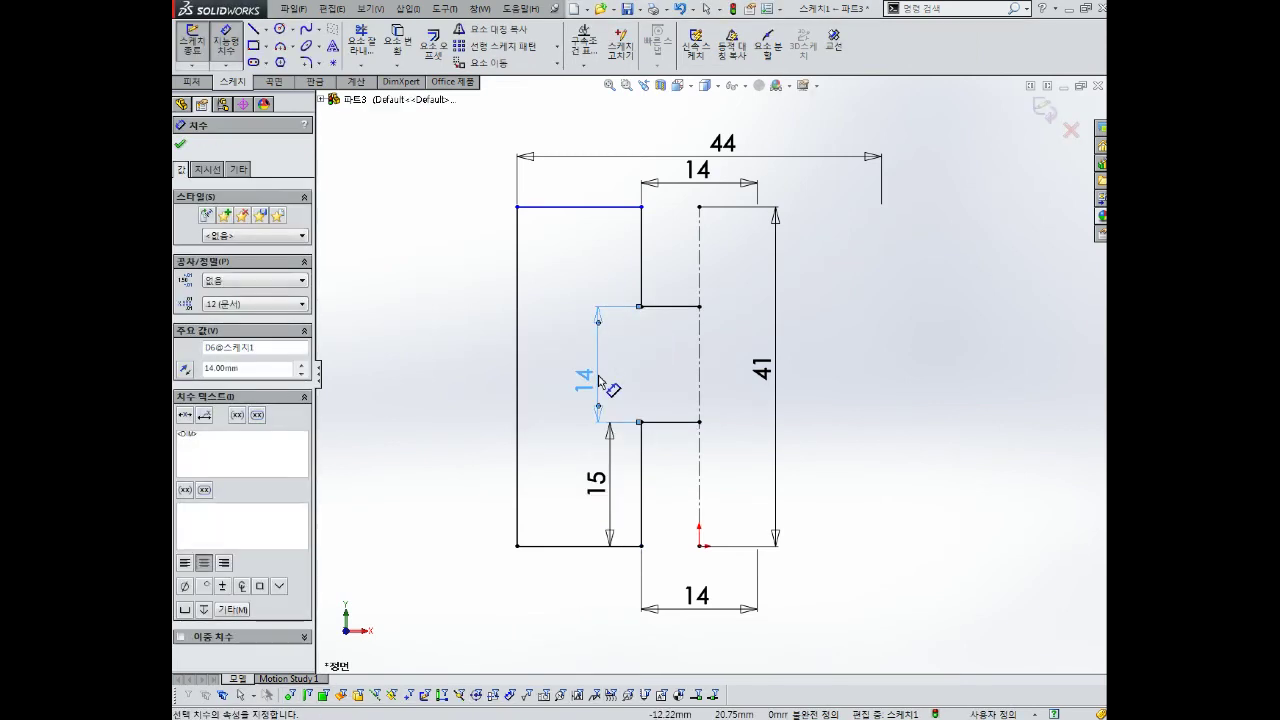
{"action": "key", "text": "Escape"}
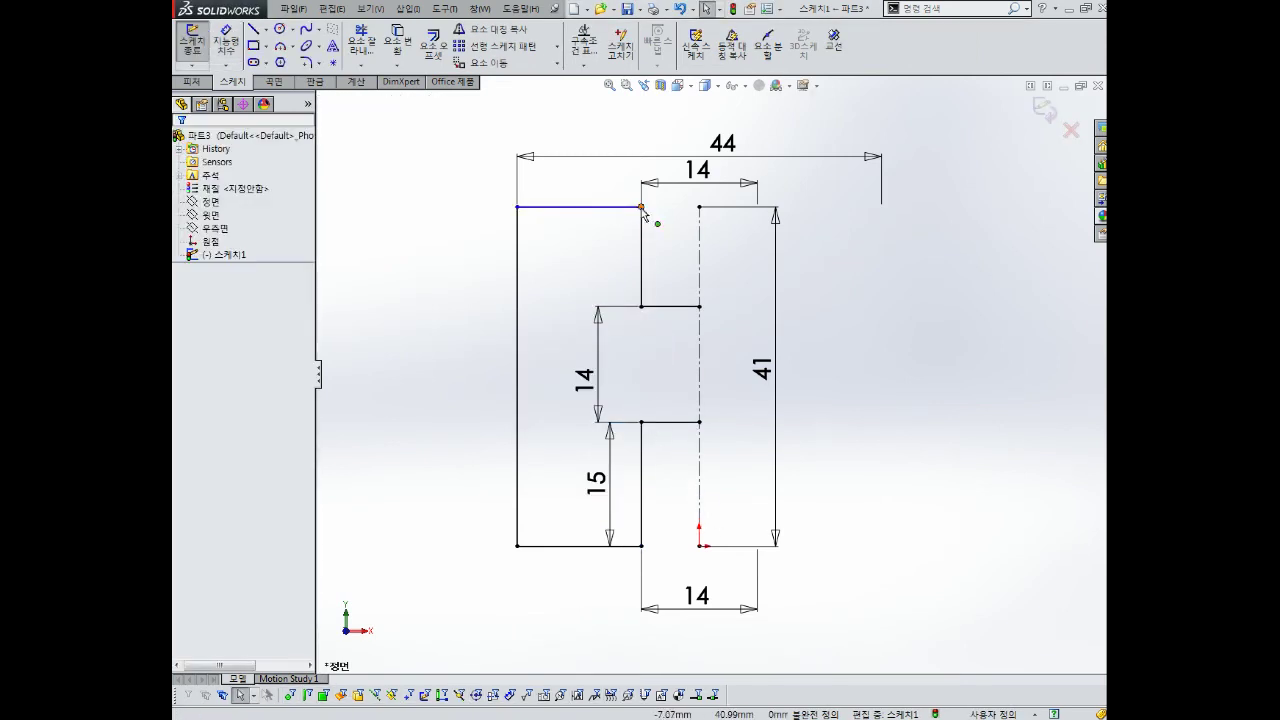
Step: Add a Horizontal relation between the centreline's top end and the top-left corner point
{"action": "left_click_drag", "start_coordinate": [642, 210], "coordinate": [642, 232]}
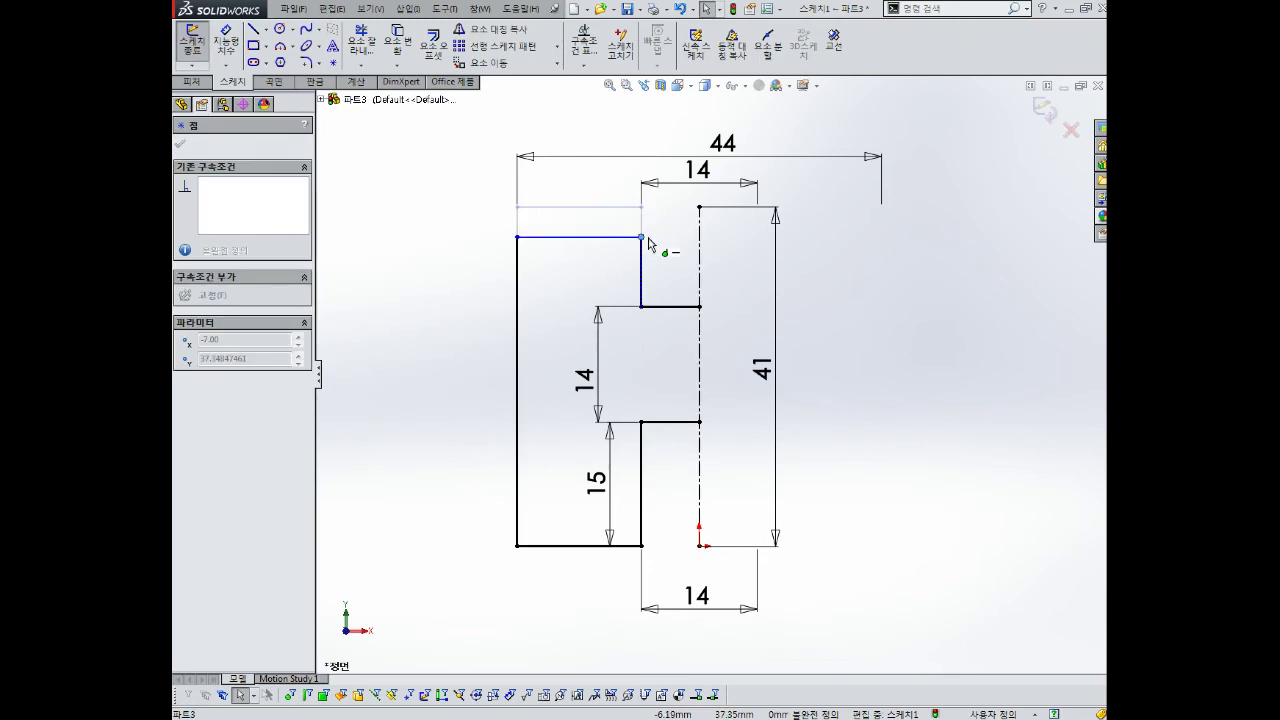
{"action": "left_click", "coordinate": [700, 200]}
{"action": "left_click_drag", "start_coordinate": [700, 195], "coordinate": [700, 118]}
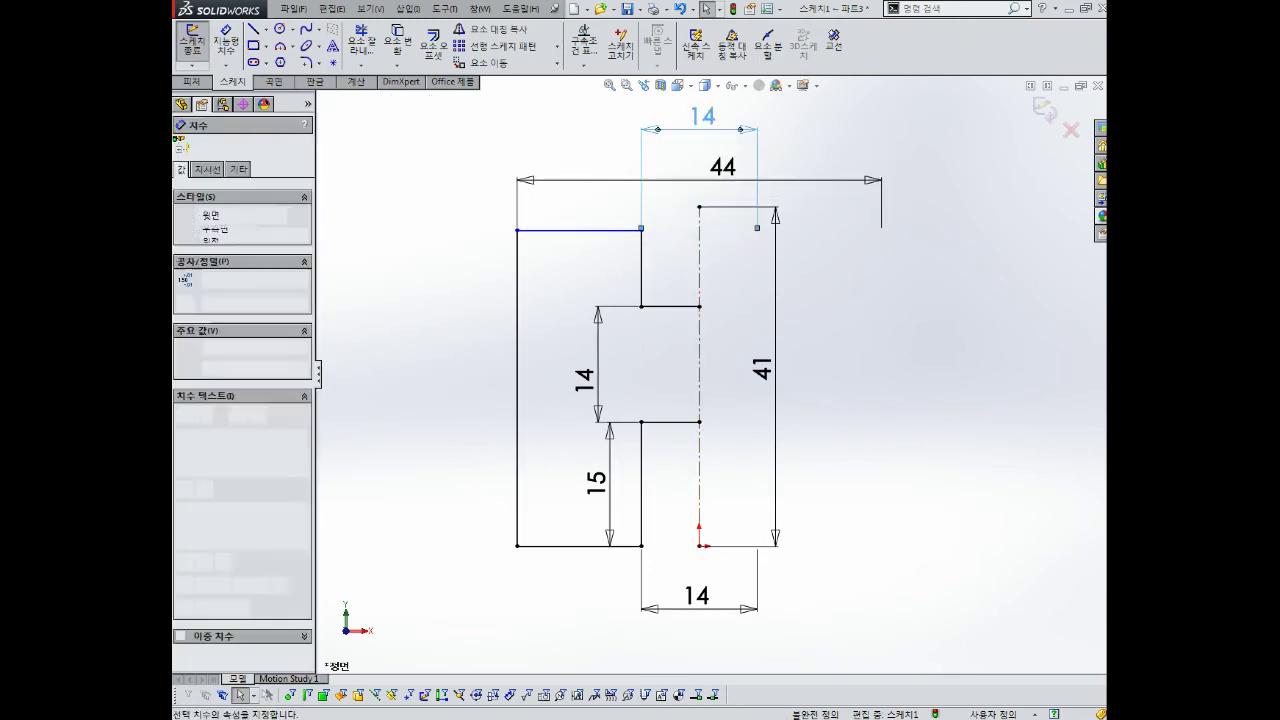
{"action": "left_click", "coordinate": [699, 207]}
{"action": "left_click", "coordinate": [641, 230], "text": "ctrl"}
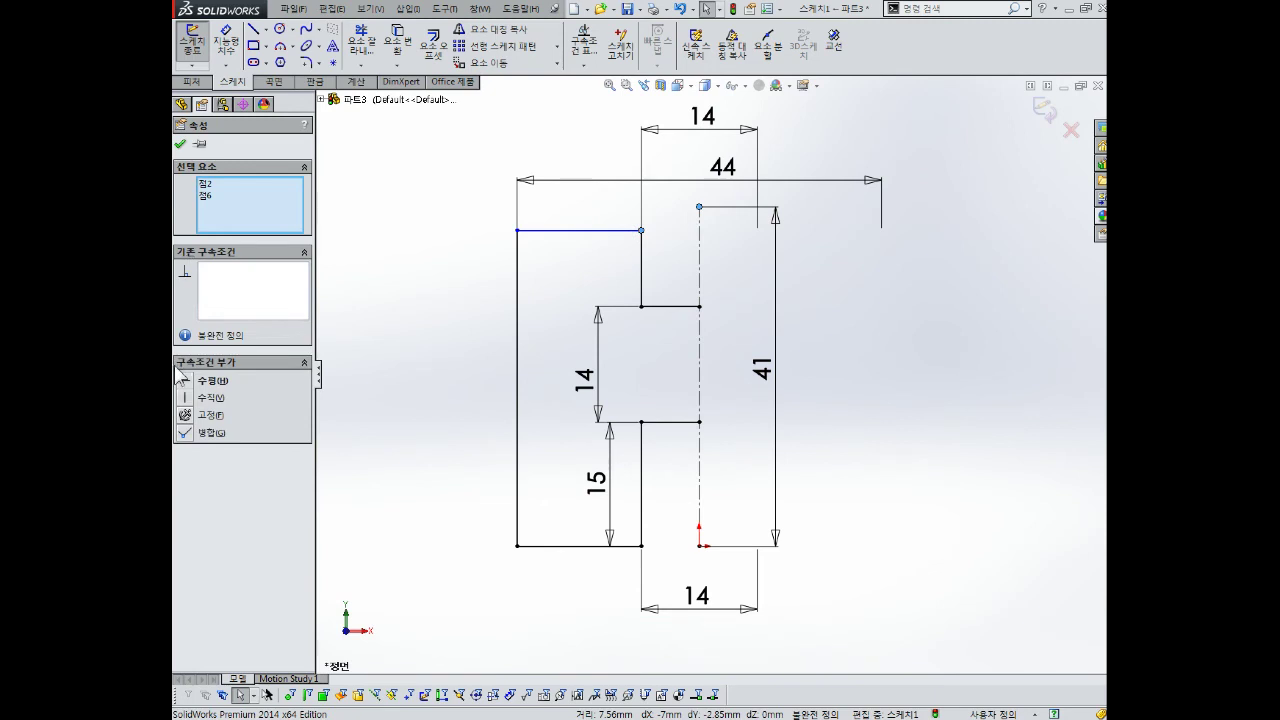
{"action": "left_click", "coordinate": [182, 380]}
{"action": "left_click_drag", "start_coordinate": [700, 95], "coordinate": [706, 180]}
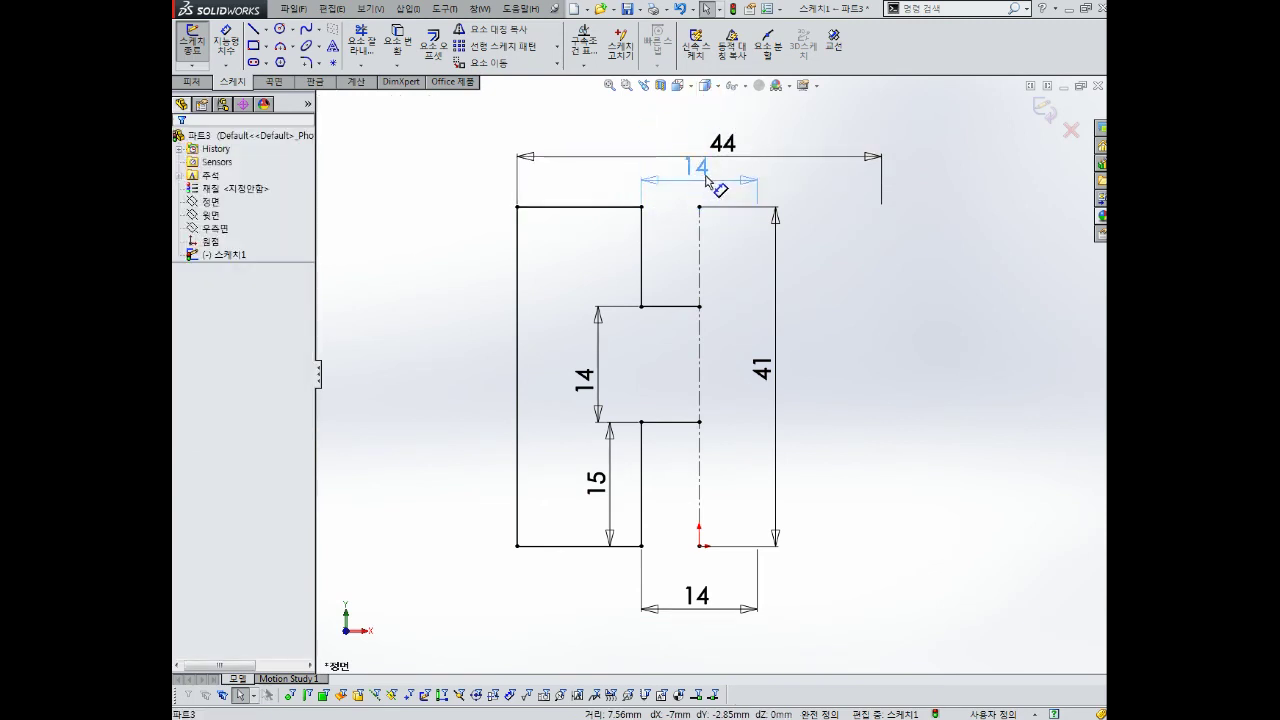
{"action": "left_click", "coordinate": [706, 180]}
{"action": "left_click", "coordinate": [814, 381]}
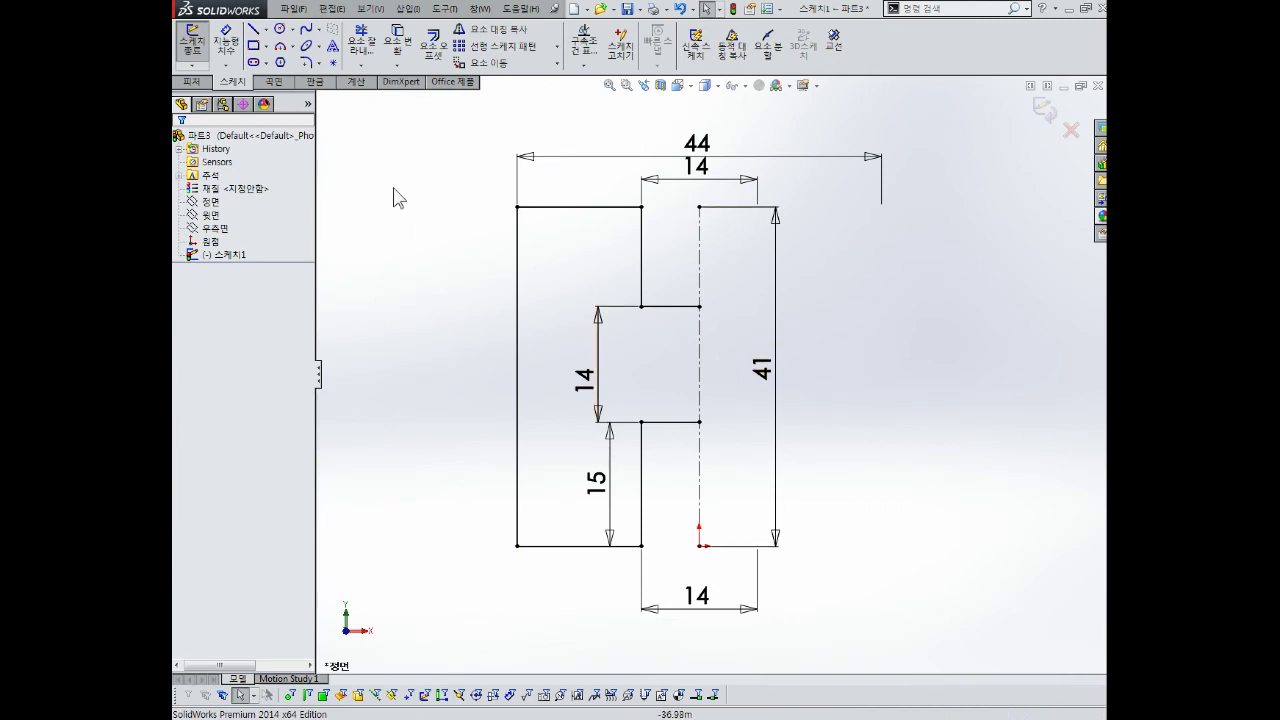
Step: Draw circles centred on the slot's upper and lower inner corners
{"action": "left_click", "coordinate": [283, 31]}
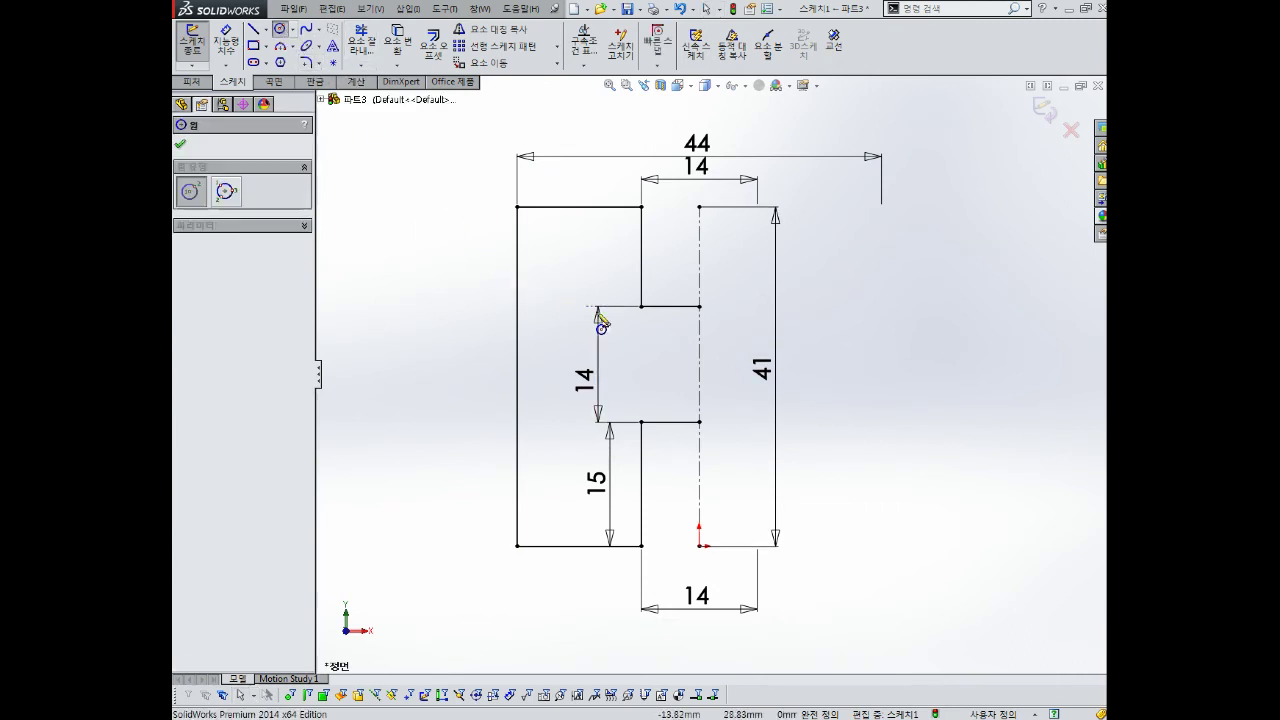
{"action": "left_click", "coordinate": [641, 306]}
{"action": "left_click", "coordinate": [666, 318]}
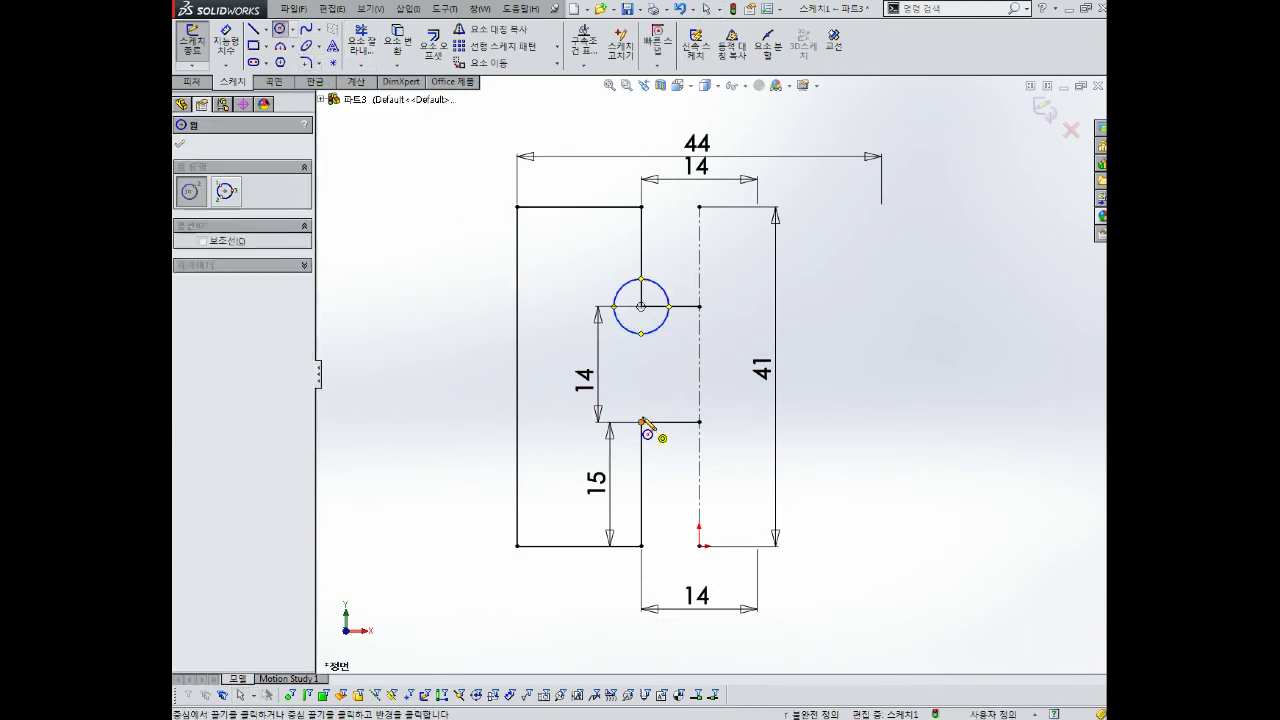
{"action": "left_click", "coordinate": [641, 392]}
{"action": "key", "text": "Escape"}
Step: Dimension the upper circle to Ø3
{"action": "key", "text": "d"}
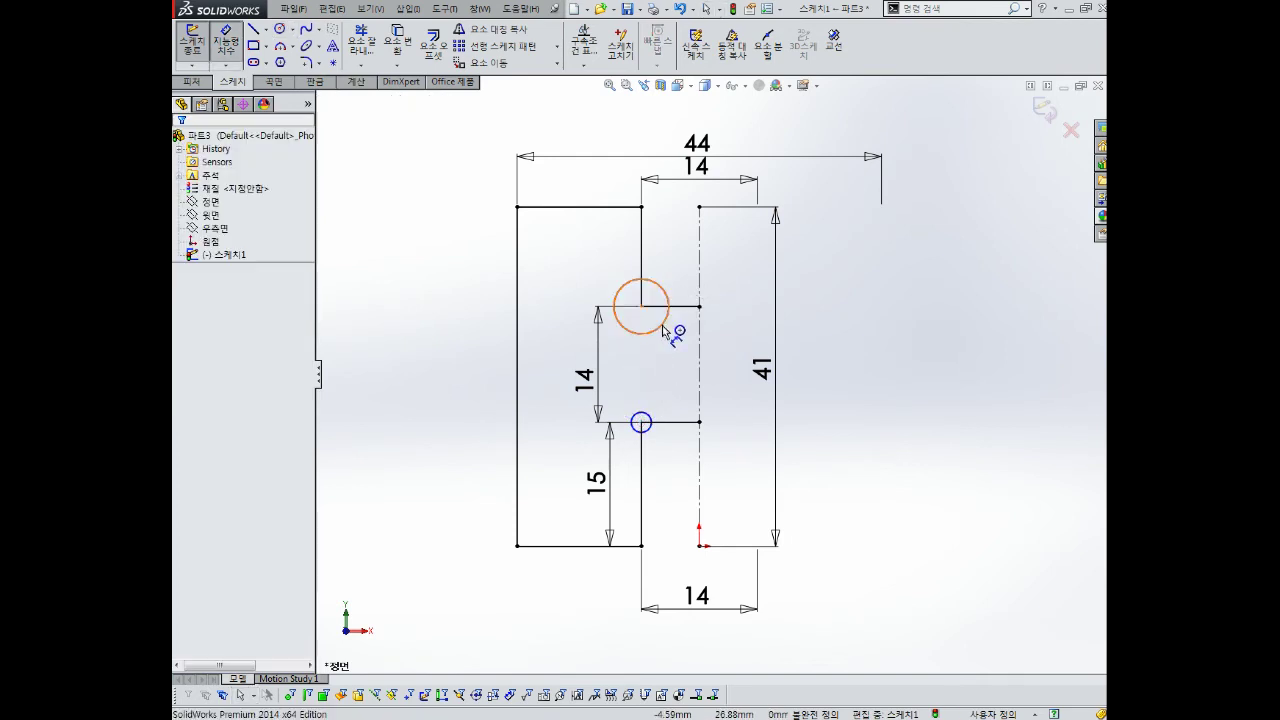
{"action": "left_click", "coordinate": [664, 324]}
{"action": "left_click", "coordinate": [663, 357]}
{"action": "type", "text": "3"}
{"action": "key", "text": "Return"}
{"action": "key", "text": "Escape"}
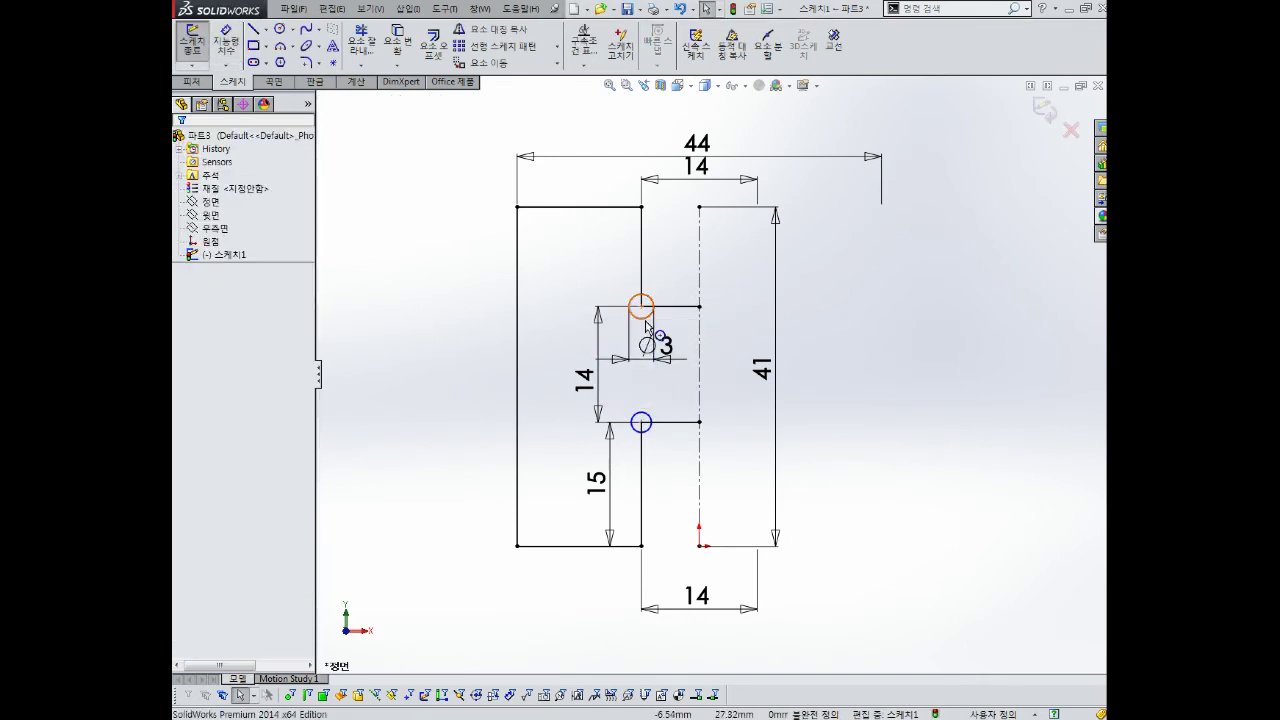
Step: Make the two circles Equal and place the Ø3 dimension above the upper circle
{"action": "left_click", "coordinate": [650, 300]}
{"action": "left_click", "coordinate": [652, 423], "text": "ctrl"}
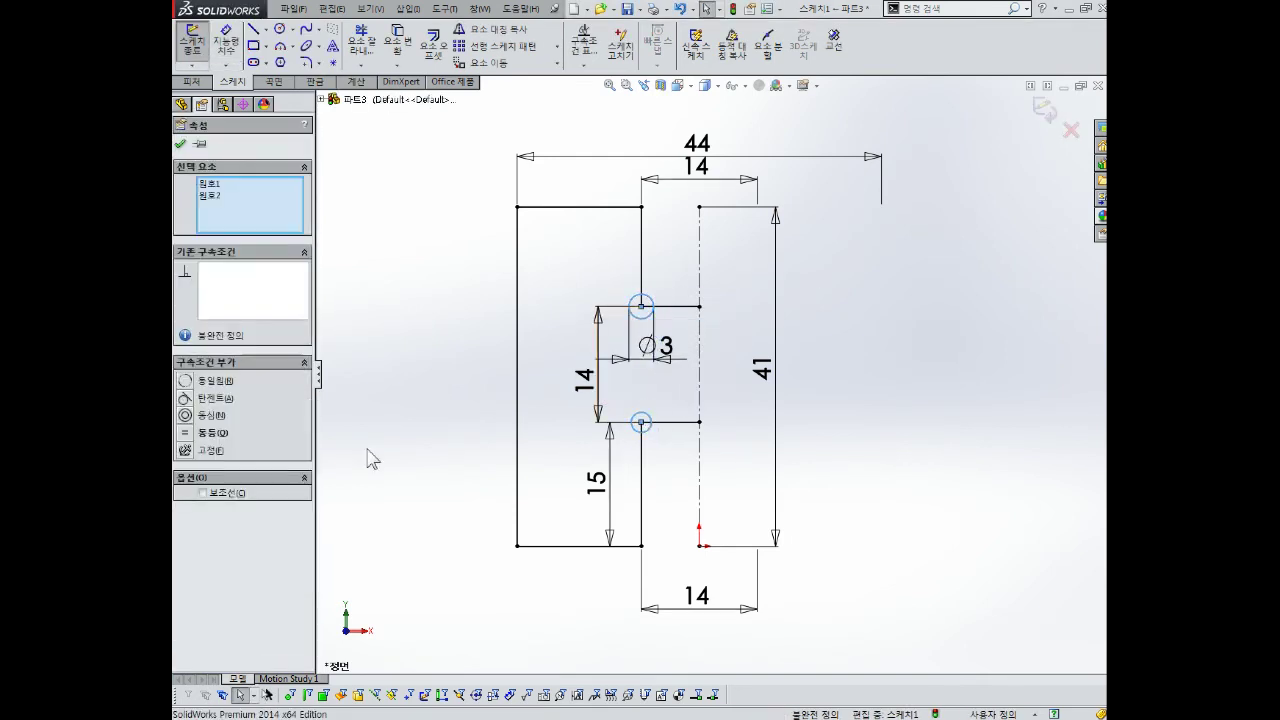
{"action": "left_click", "coordinate": [187, 433]}
{"action": "left_click", "coordinate": [939, 413]}
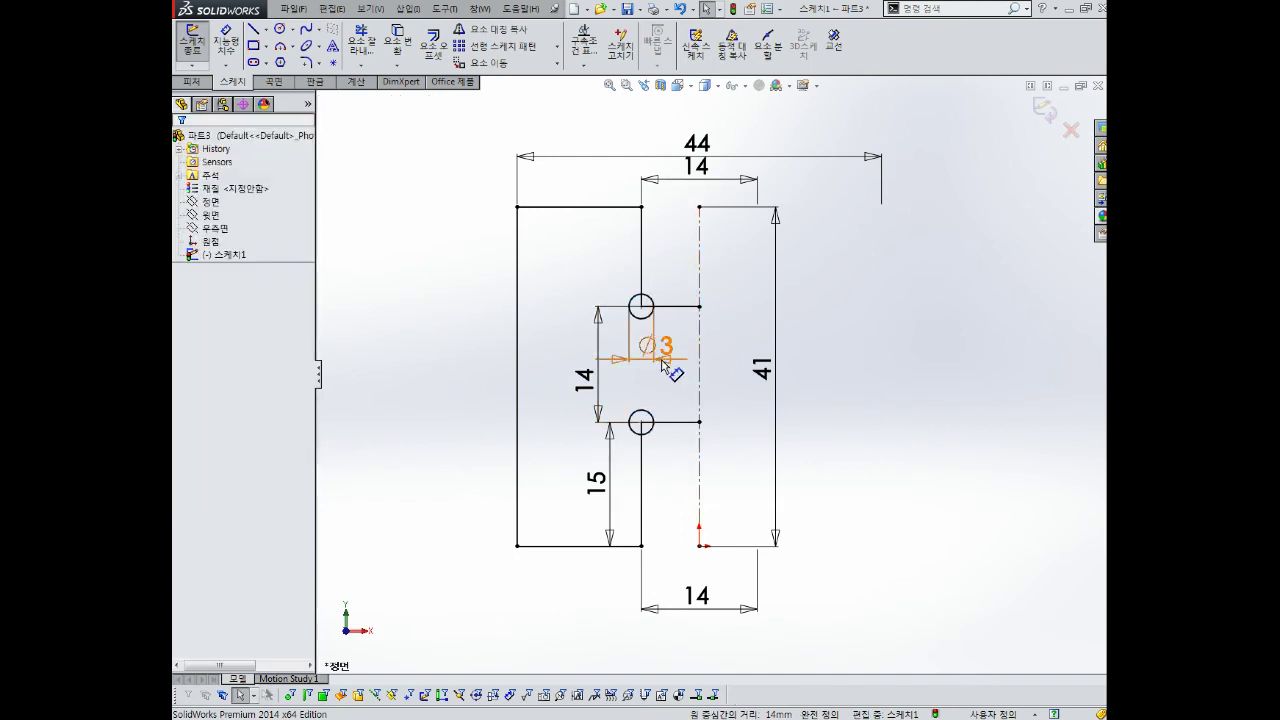
{"action": "left_click", "coordinate": [660, 268]}
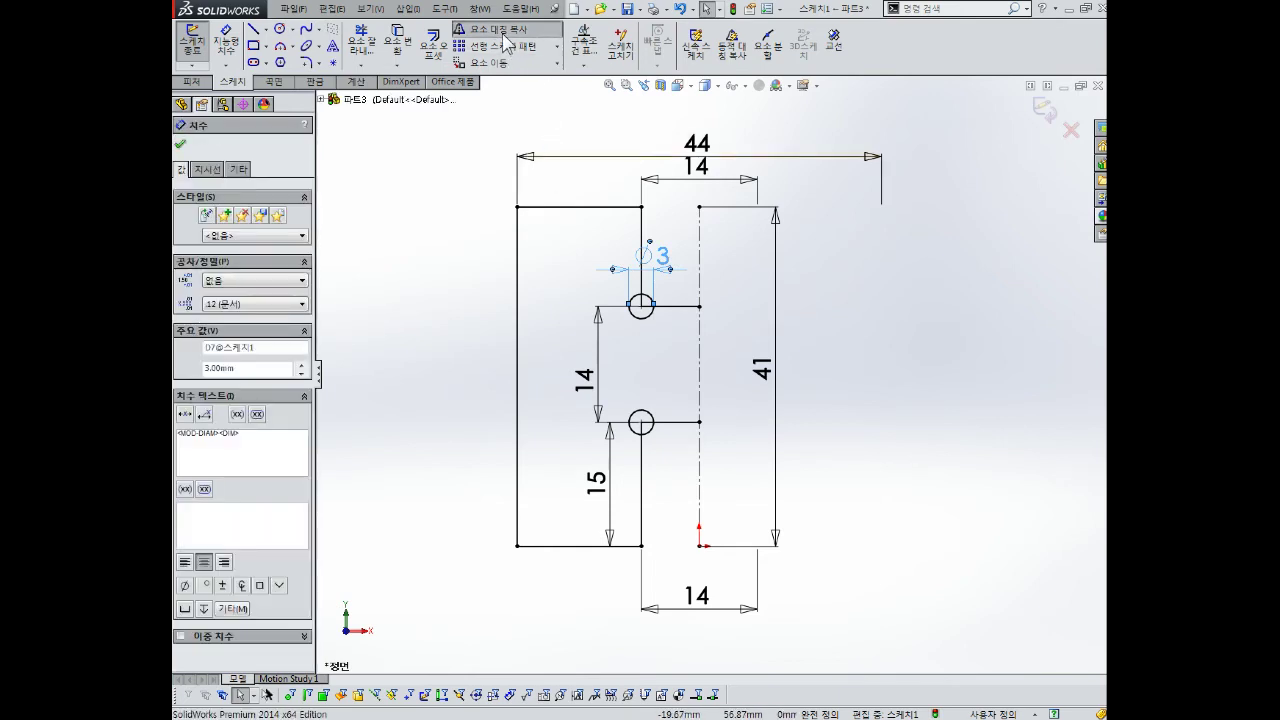
Step: Mirror the left outline and both circles about the centreline into a full H
{"action": "left_click", "coordinate": [506, 42]}
{"action": "left_click_drag", "start_coordinate": [676, 194], "coordinate": [420, 620]}
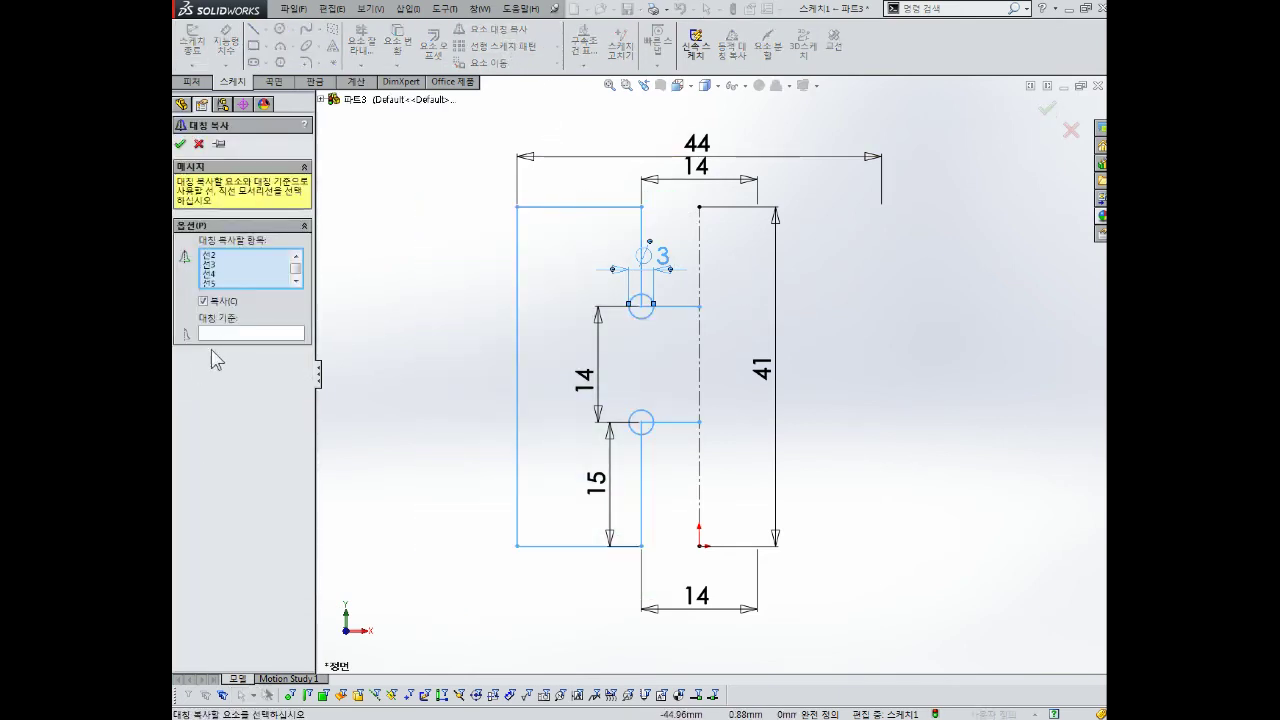
{"action": "left_click", "coordinate": [228, 334]}
{"action": "left_click", "coordinate": [702, 342]}
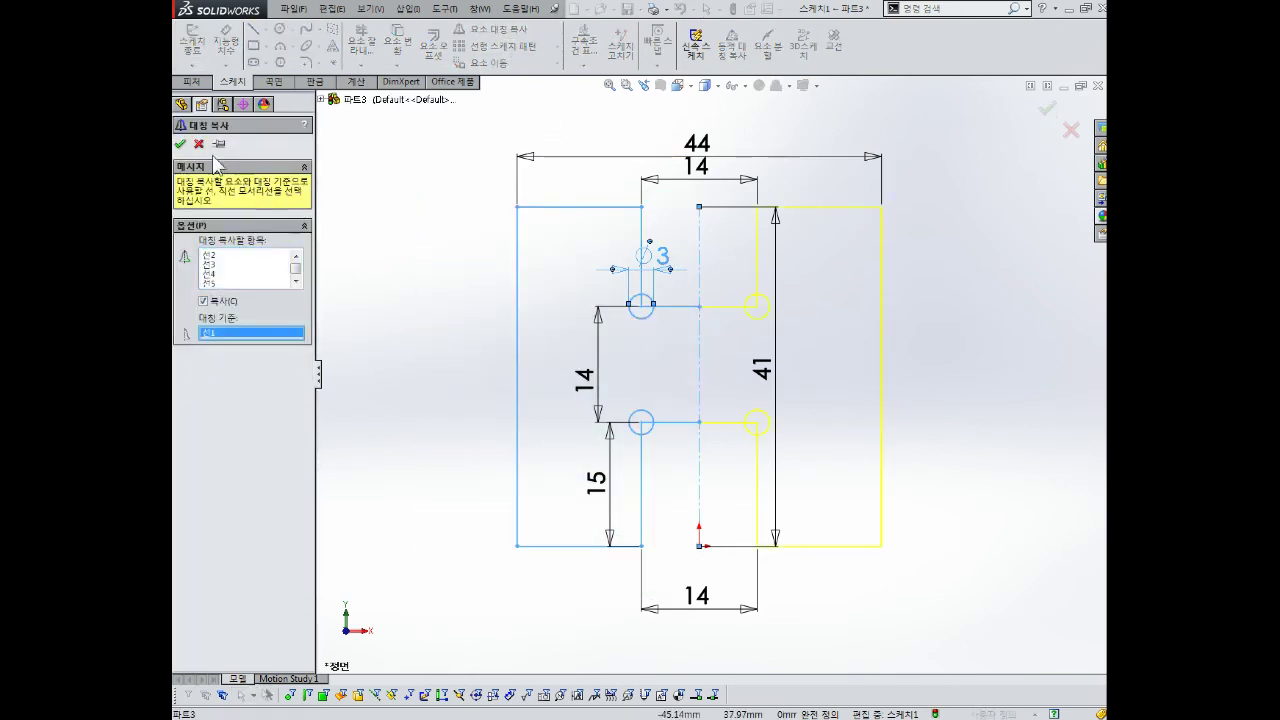
{"action": "left_click", "coordinate": [180, 143]}
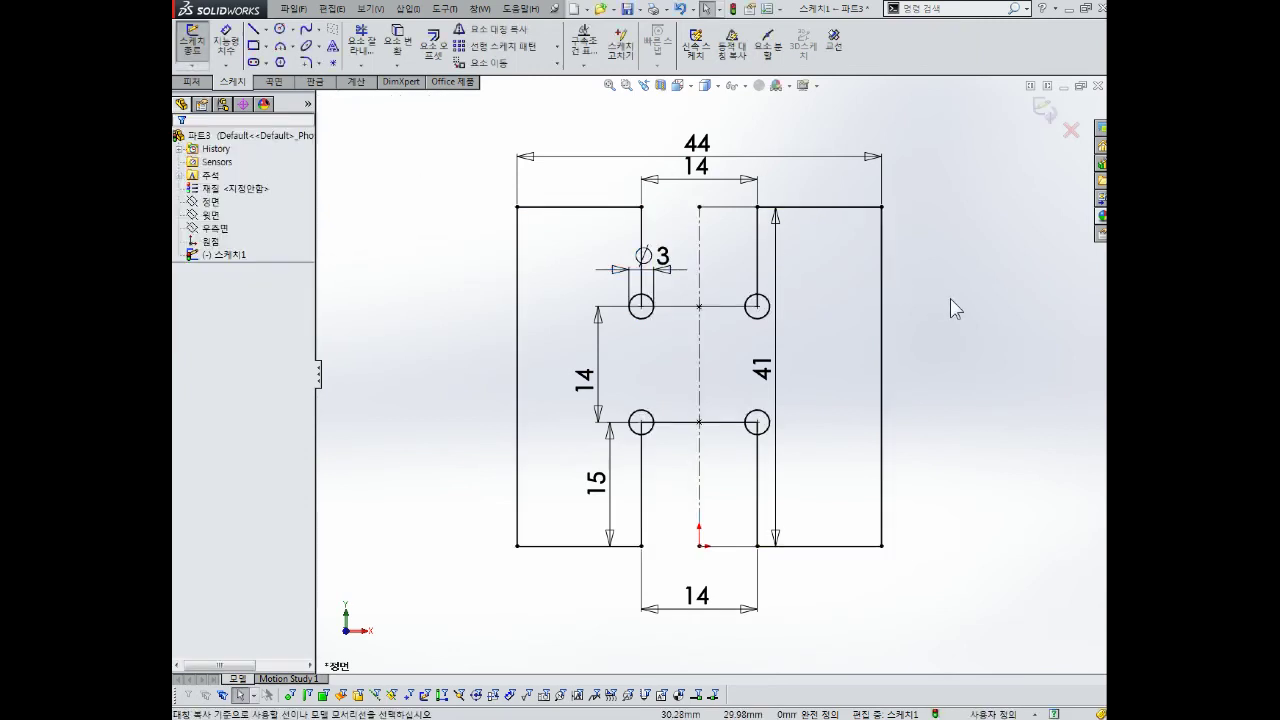
{"action": "middle_click_drag", "start_coordinate": [837, 397], "coordinate": [837, 414]}
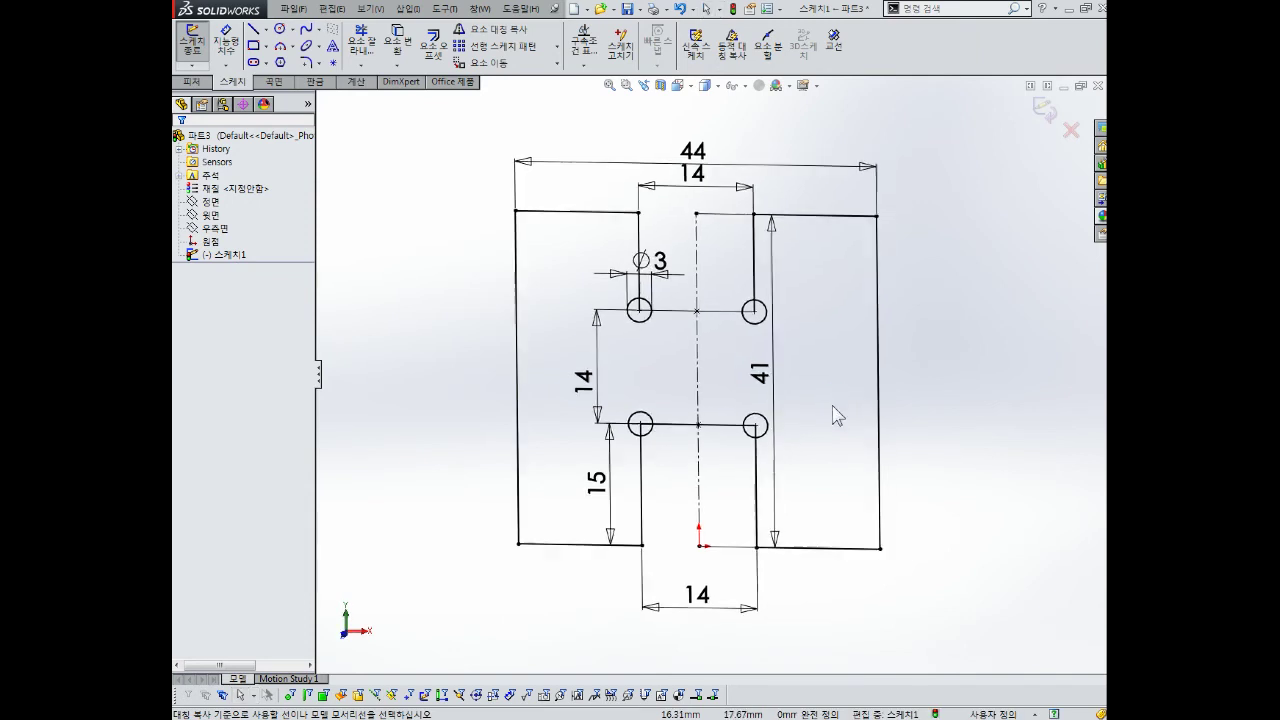
Step: Exit the sketch and extrude both H regions 14 mm as Boss-Extrude1
{"action": "left_click", "coordinate": [1040, 112]}
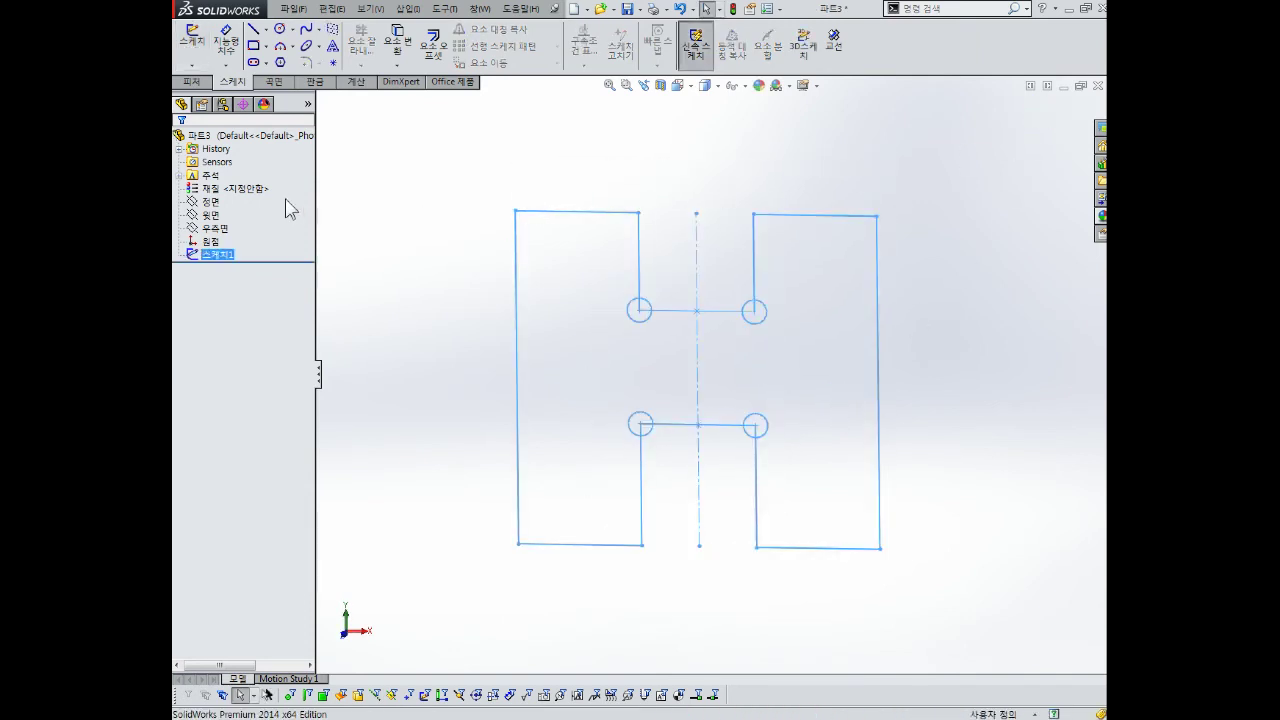
{"action": "left_click", "coordinate": [191, 81]}
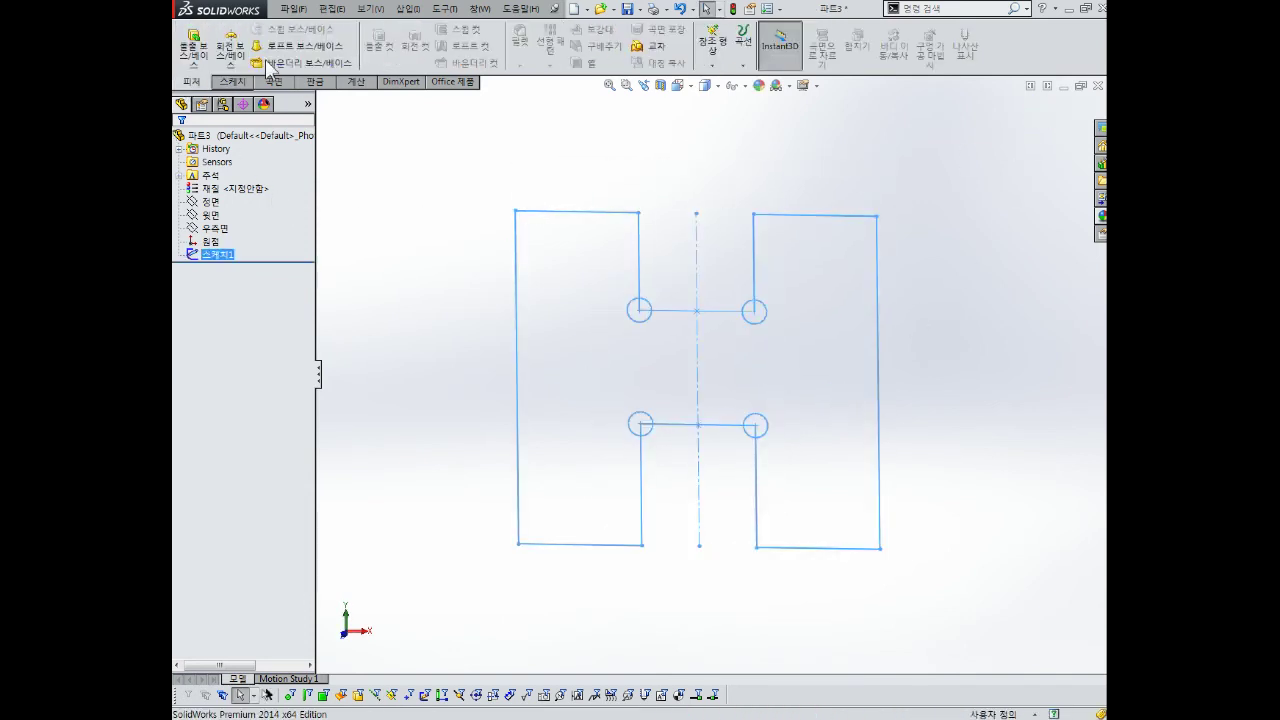
{"action": "left_click", "coordinate": [192, 45]}
{"action": "left_click", "coordinate": [552, 286]}
{"action": "left_click", "coordinate": [772, 362]}
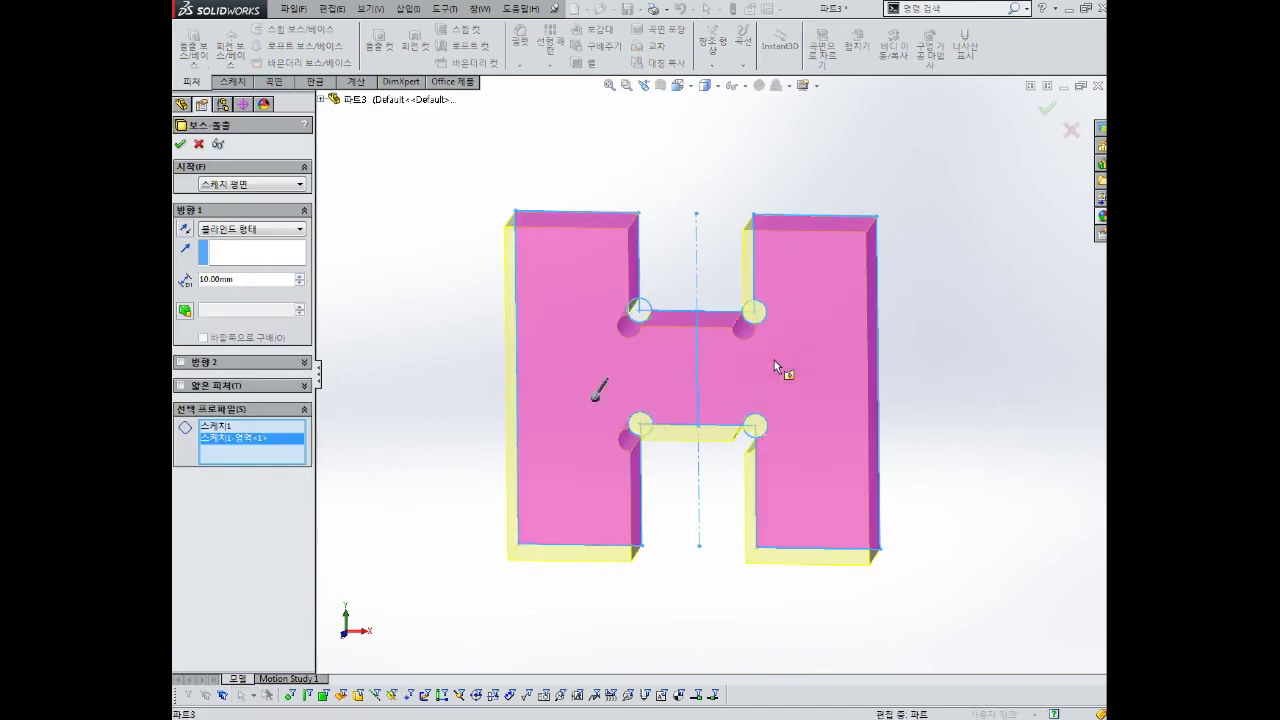
{"action": "middle_click_drag", "start_coordinate": [772, 362], "coordinate": [728, 406]}
{"action": "type", "text": "14"}
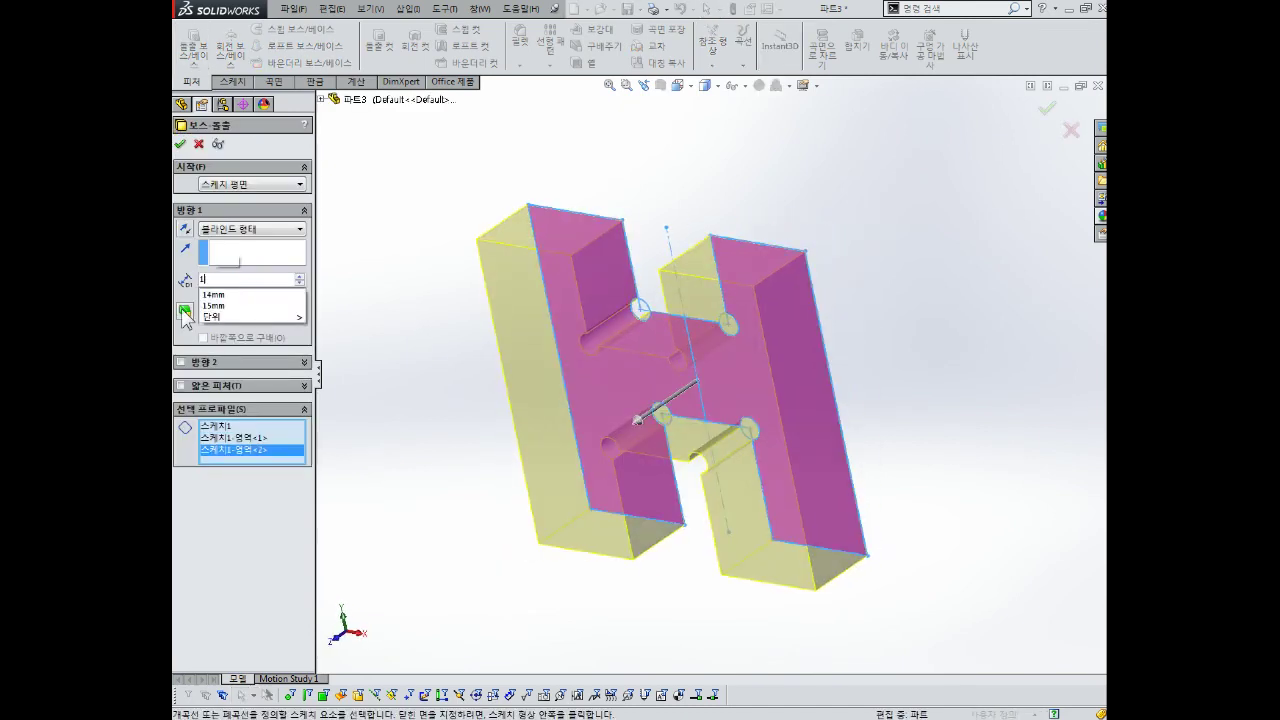
{"action": "key", "text": "Return"}
{"action": "left_click", "coordinate": [180, 143]}
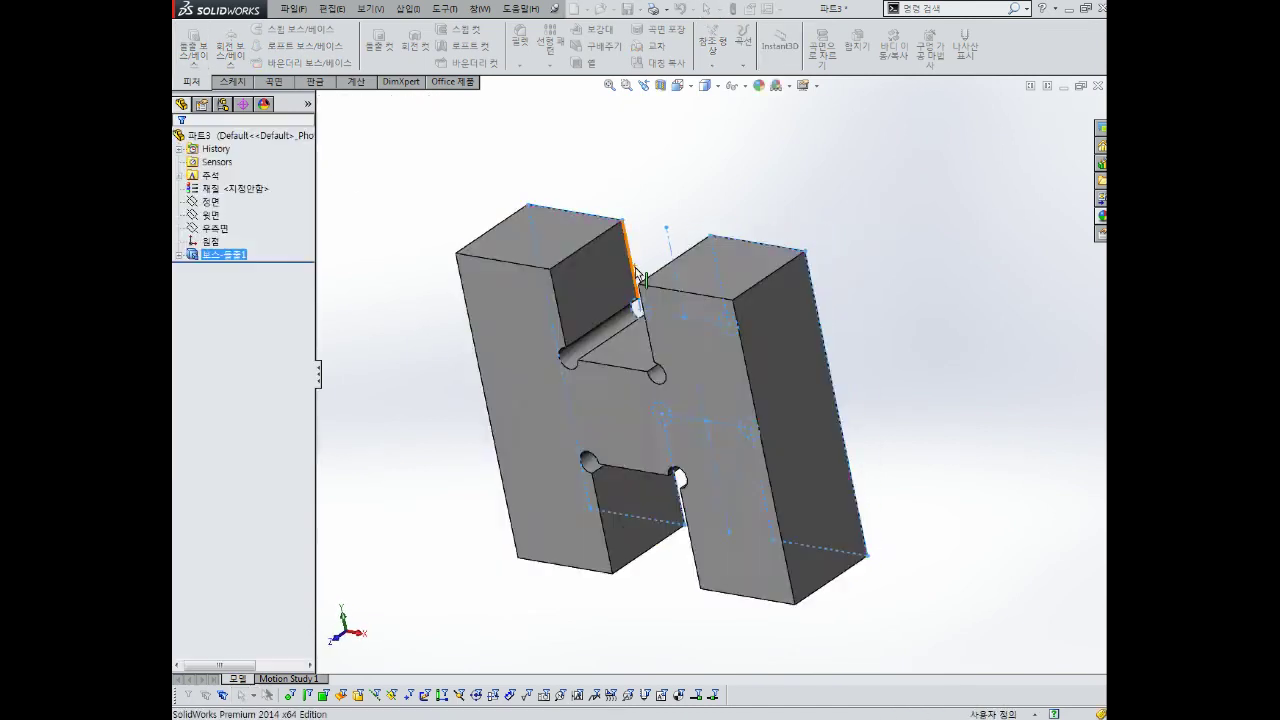
{"action": "mouse_move", "coordinate": [748, 229]}
{"action": "middle_mouse_down"}
{"action": "mouse_move", "coordinate": [857, 352]}
{"action": "mouse_move", "coordinate": [757, 406]}
{"action": "middle_mouse_up"}
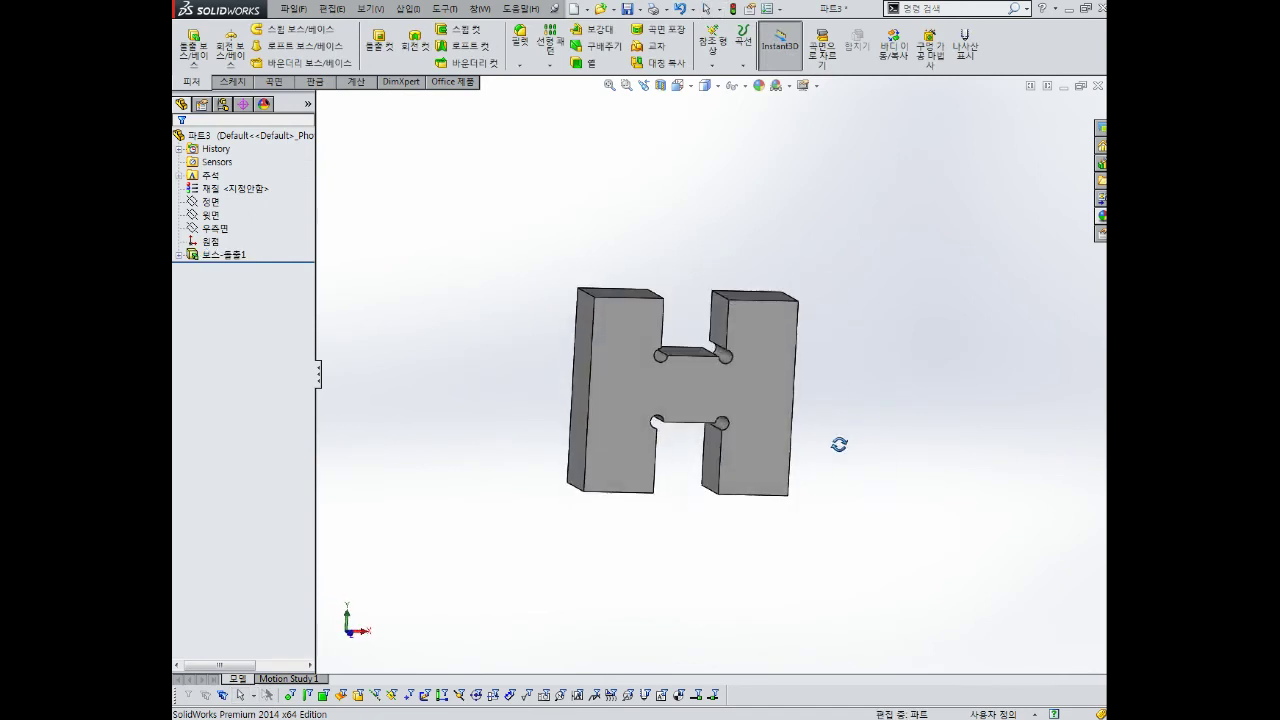
{"action": "left_click", "coordinate": [197, 189]}
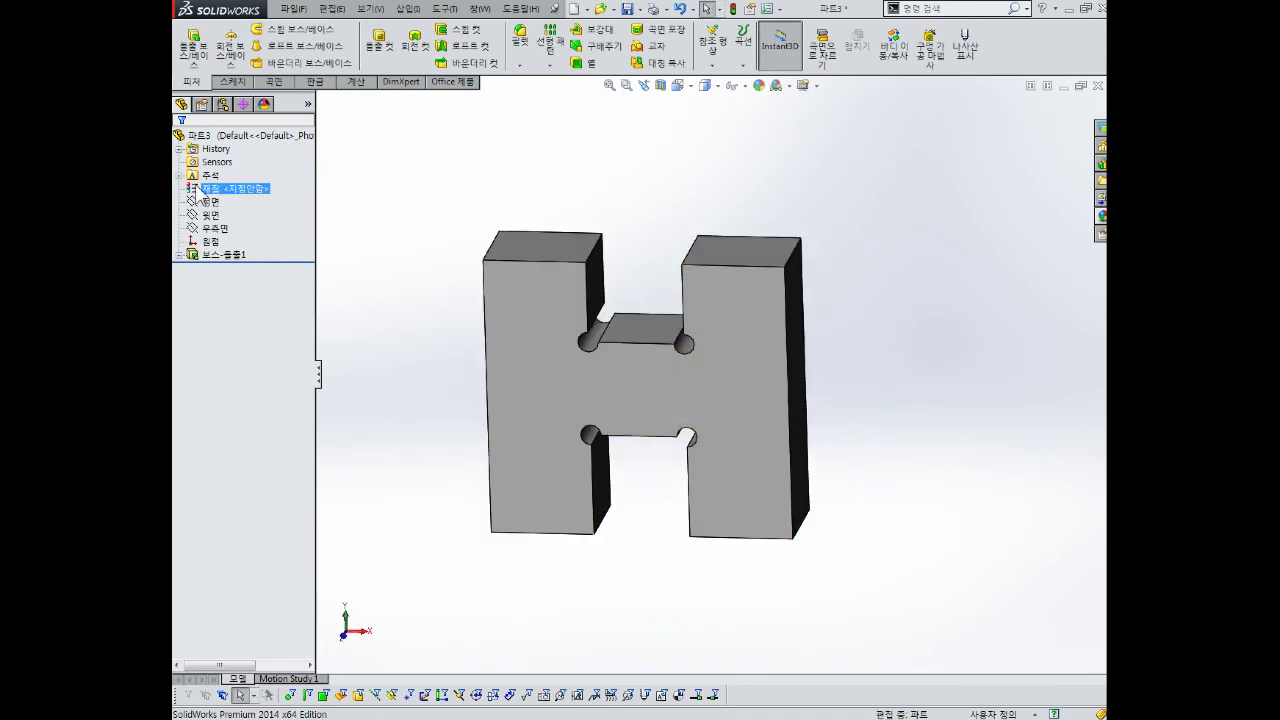
Step: Colour the whole part olive yellow
{"action": "right_click", "coordinate": [205, 135]}
{"action": "left_click", "coordinate": [250, 146]}
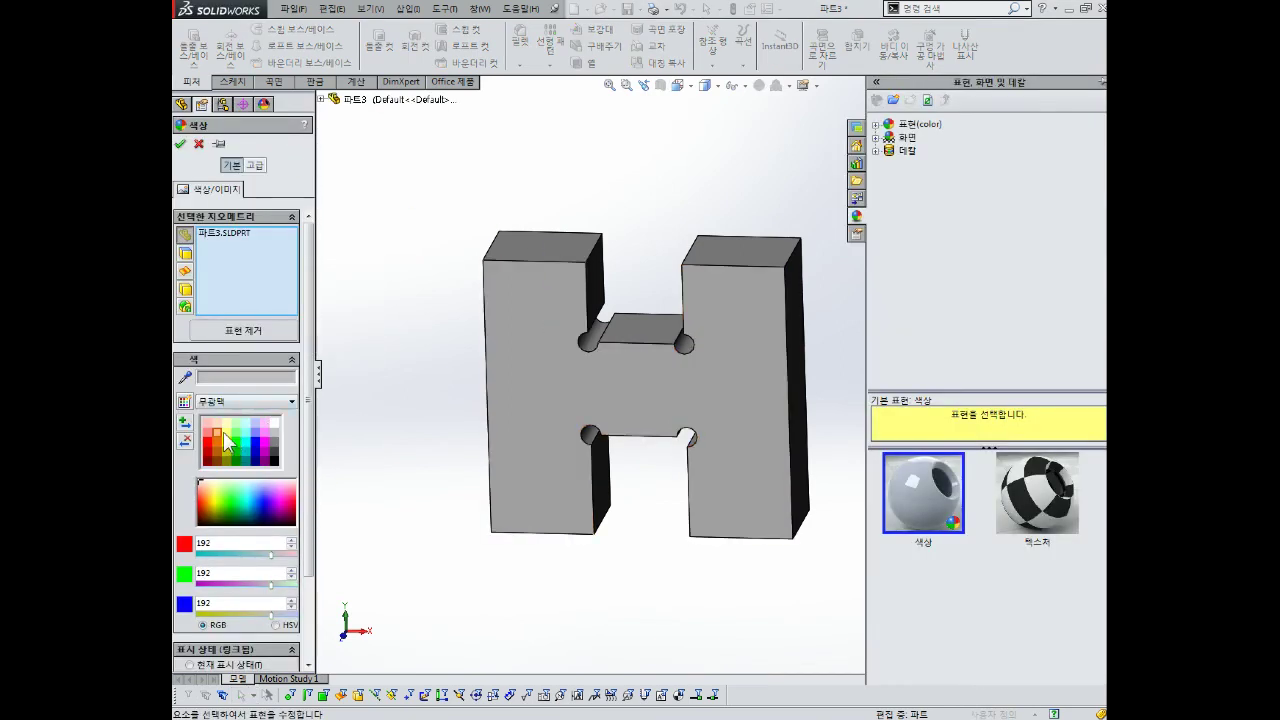
{"action": "left_click", "coordinate": [226, 433]}
{"action": "left_click", "coordinate": [181, 146]}
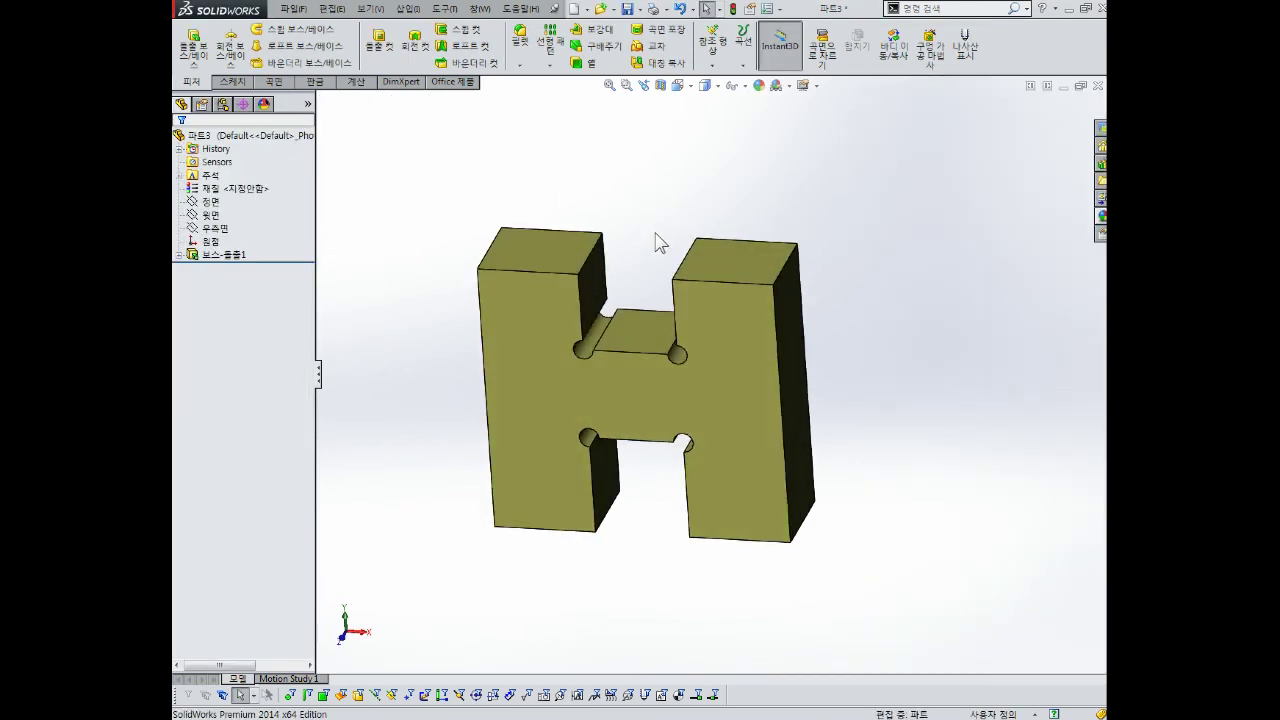
Step: Save the part as ㄷ형슬라이더조립품블록
{"action": "key", "text": "ctrl+s"}
{"action": "type", "text": "ㄷ형슬라이더조"}
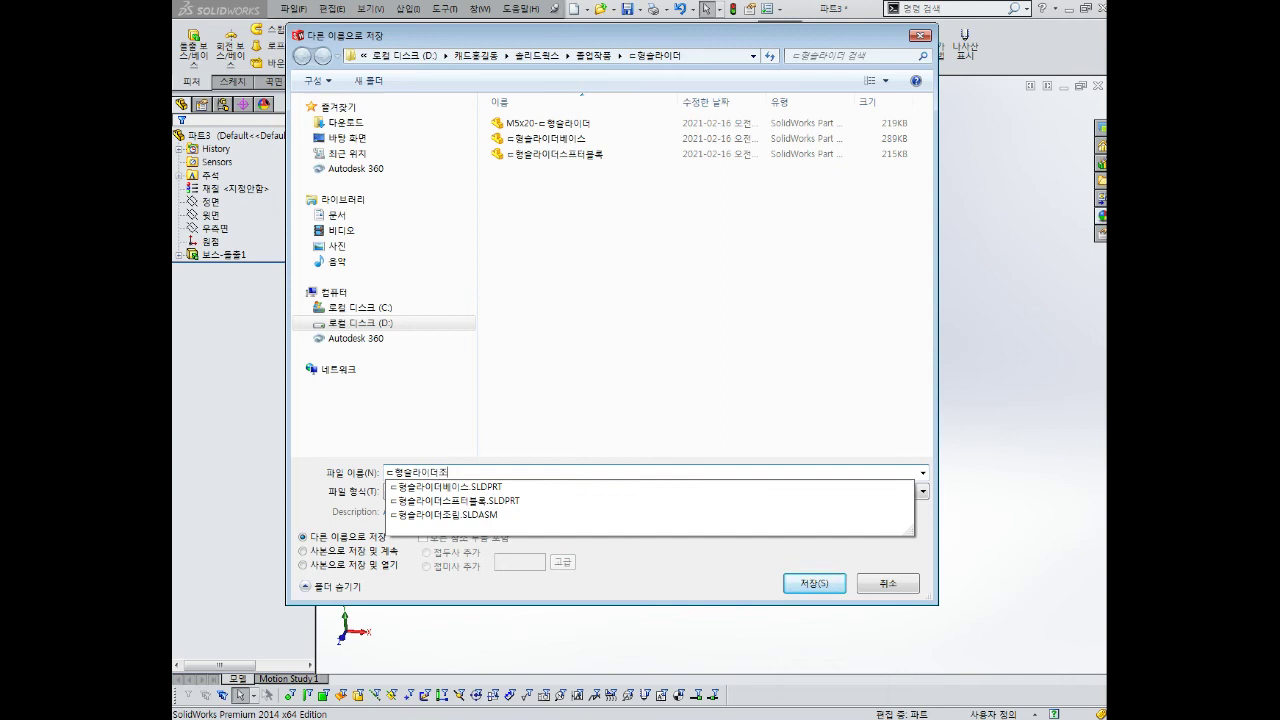
{"action": "type", "text": "립"}
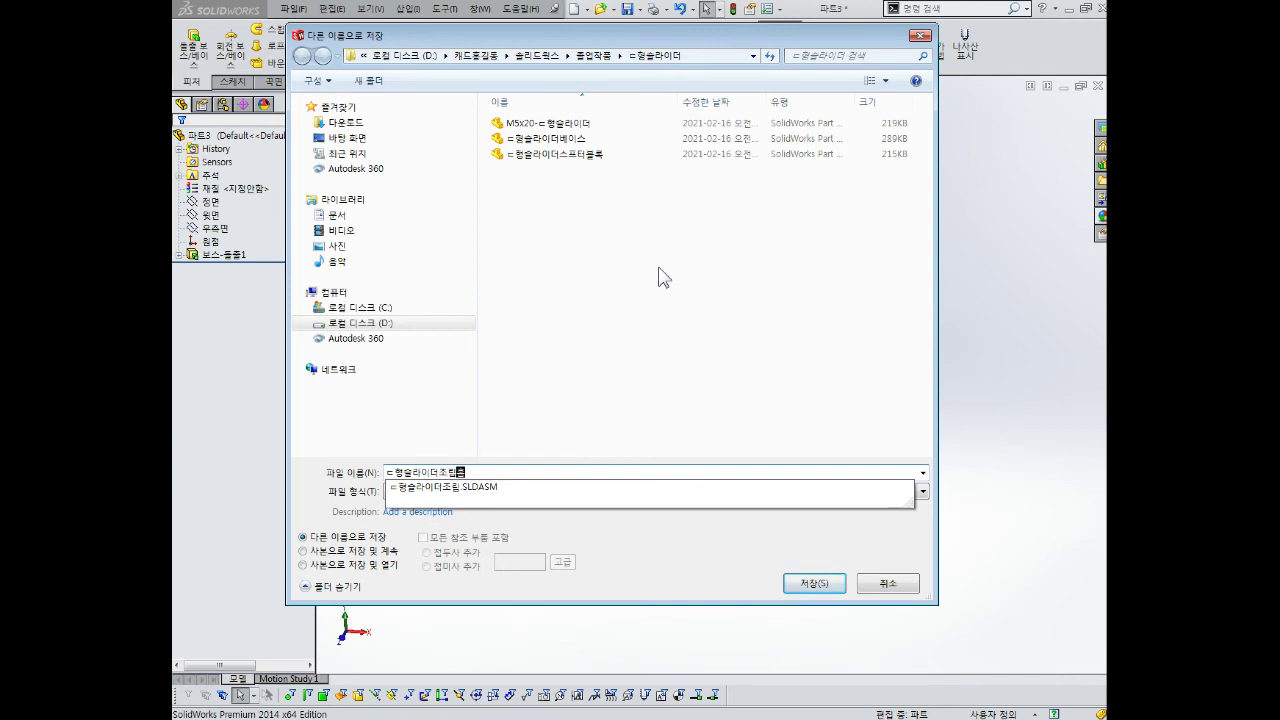
{"action": "type", "text": "품블"}
{"action": "key", "text": "Return"}
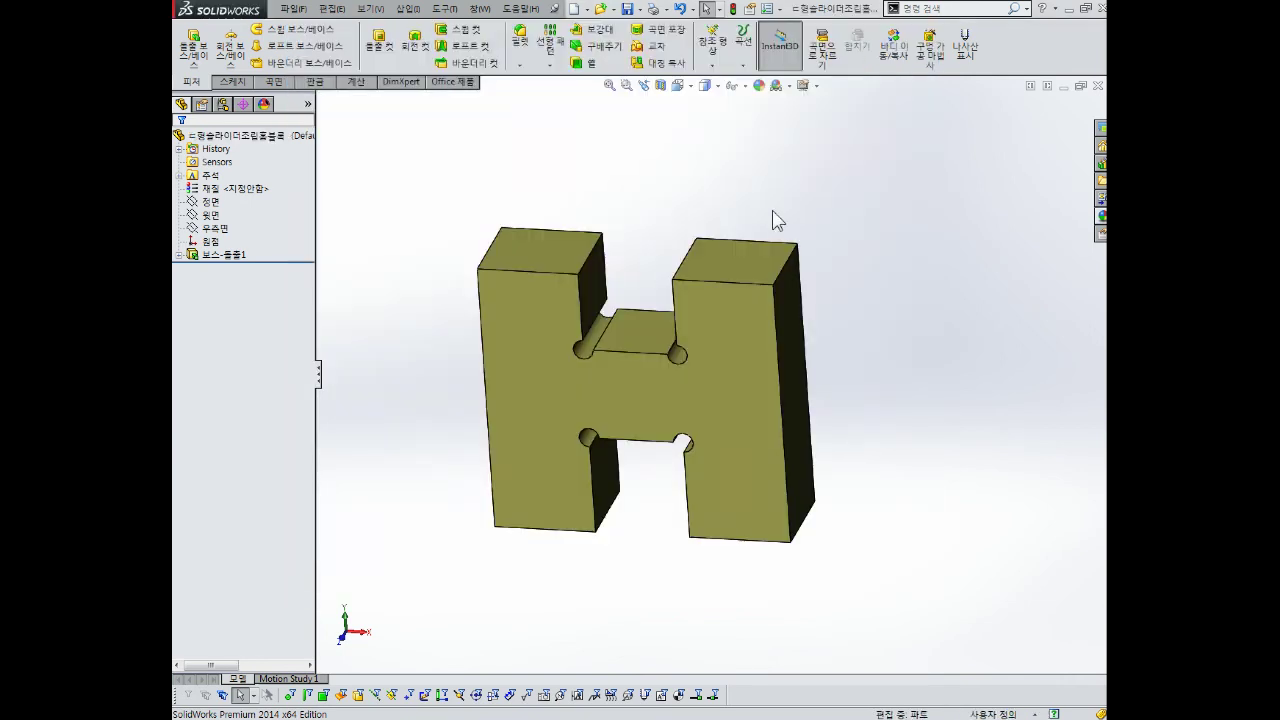
Step: Switch to the ㄷ형슬라이더조립 assembly and start Insert Components
{"action": "mouse_move", "coordinate": [637, 344]}
{"action": "middle_mouse_down"}
{"action": "mouse_move", "coordinate": [560, 280]}
{"action": "mouse_move", "coordinate": [609, 346]}
{"action": "mouse_move", "coordinate": [526, 349]}
{"action": "mouse_move", "coordinate": [589, 393]}
{"action": "mouse_move", "coordinate": [563, 418]}
{"action": "middle_mouse_up"}
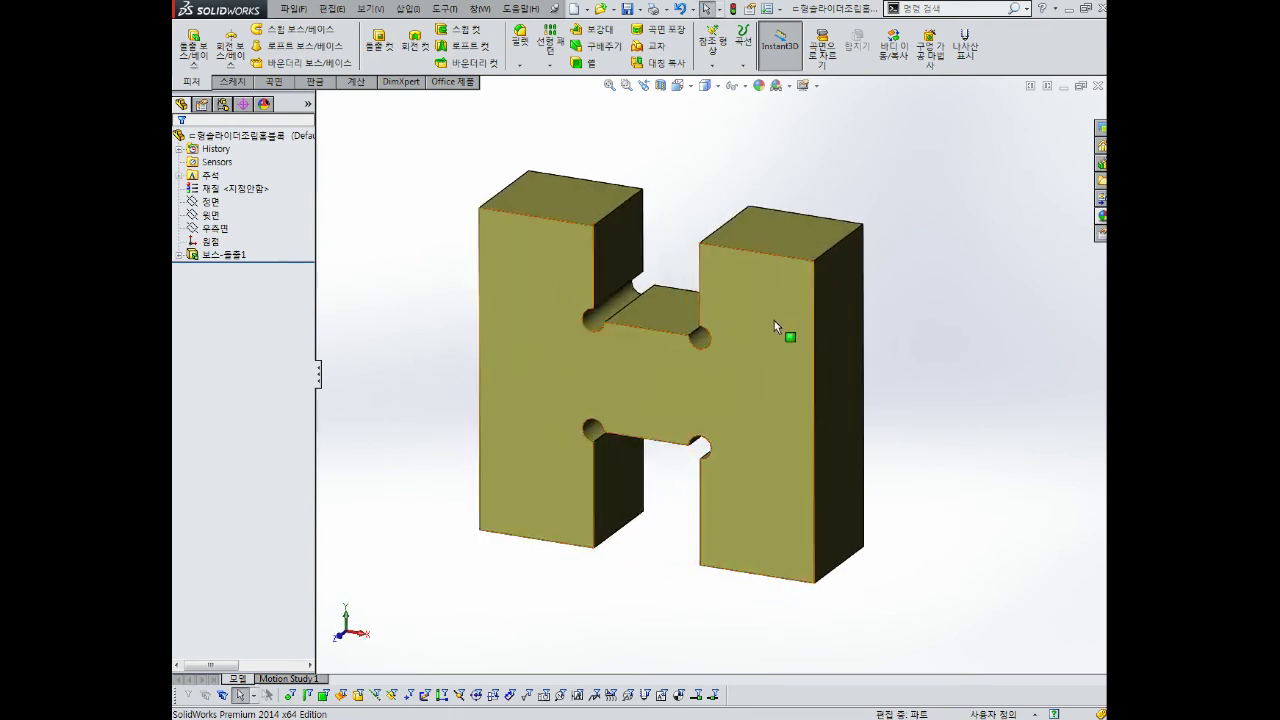
{"action": "key", "text": "ctrl+Tab"}
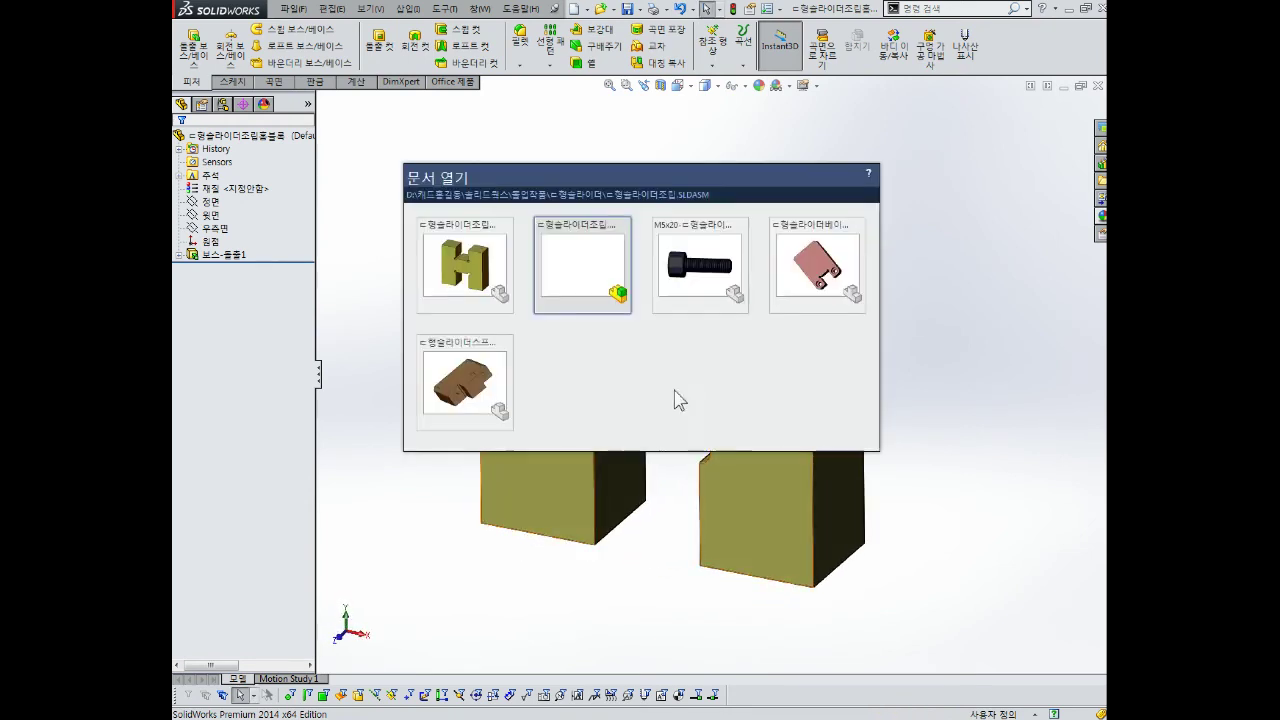
{"action": "left_click", "coordinate": [578, 266]}
{"action": "middle_click_drag", "start_coordinate": [648, 250], "coordinate": [652, 414]}
{"action": "left_click", "coordinate": [196, 82]}
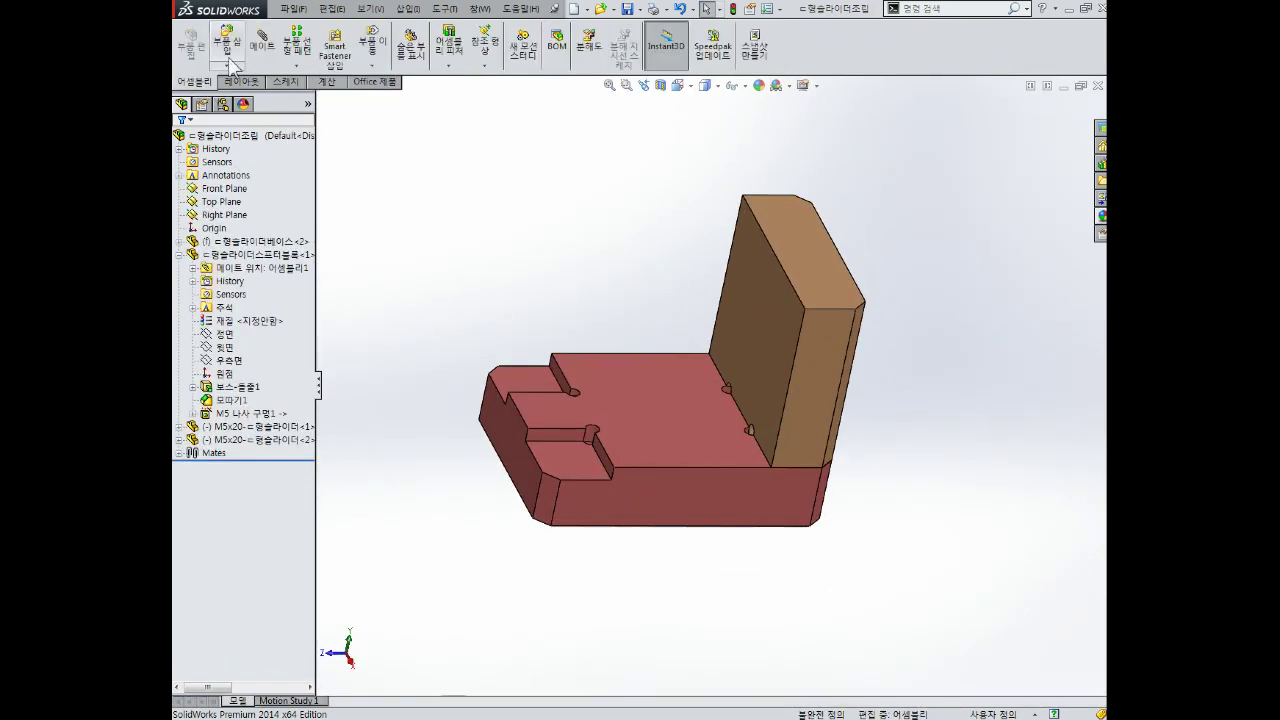
{"action": "left_click", "coordinate": [226, 42]}
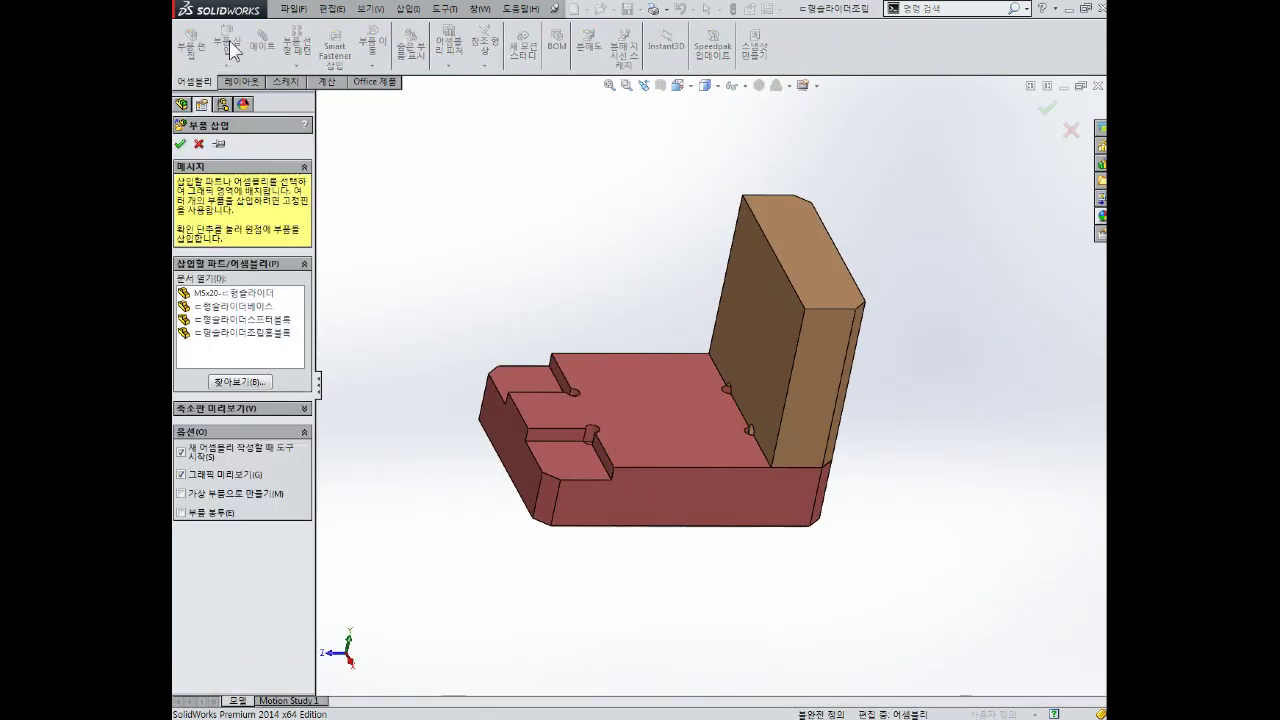
Step: Insert the H block part and move it above the red base
{"action": "left_click", "coordinate": [245, 332]}
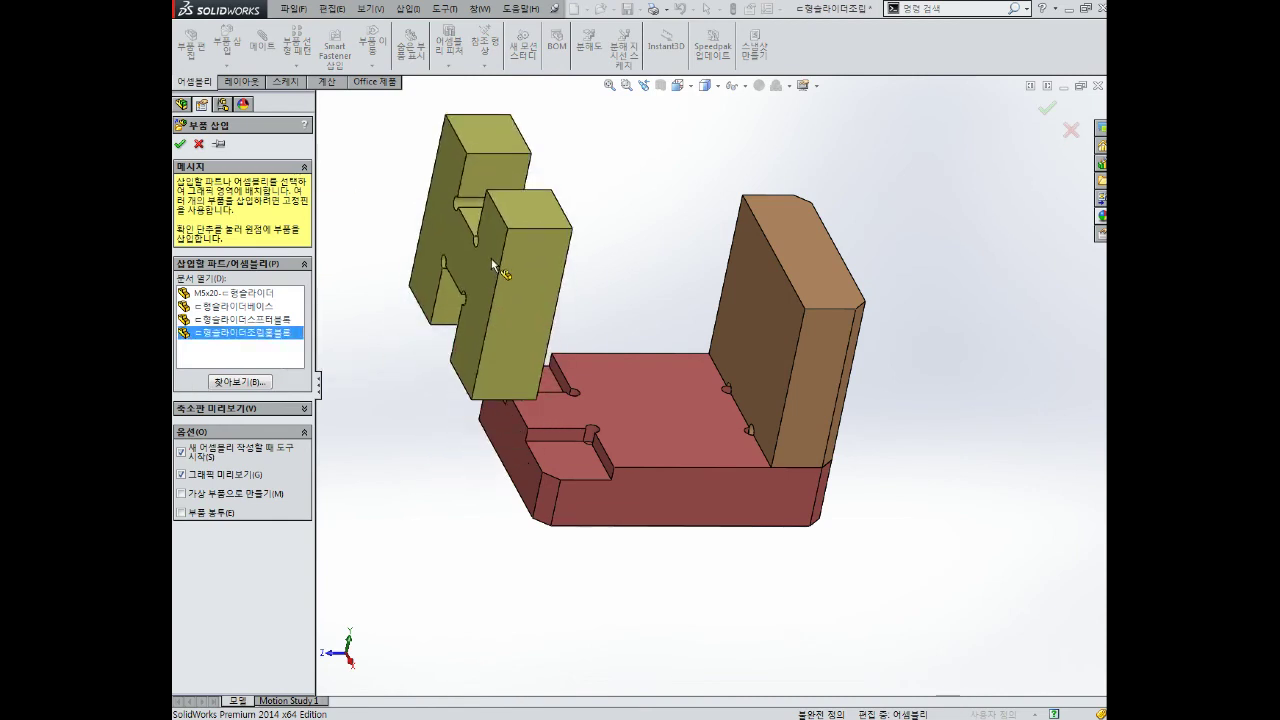
{"action": "left_click", "coordinate": [491, 258]}
{"action": "middle_click_drag", "start_coordinate": [565, 367], "coordinate": [520, 252]}
{"action": "left_click", "coordinate": [542, 272]}
{"action": "left_click_drag", "start_coordinate": [542, 272], "coordinate": [552, 245]}
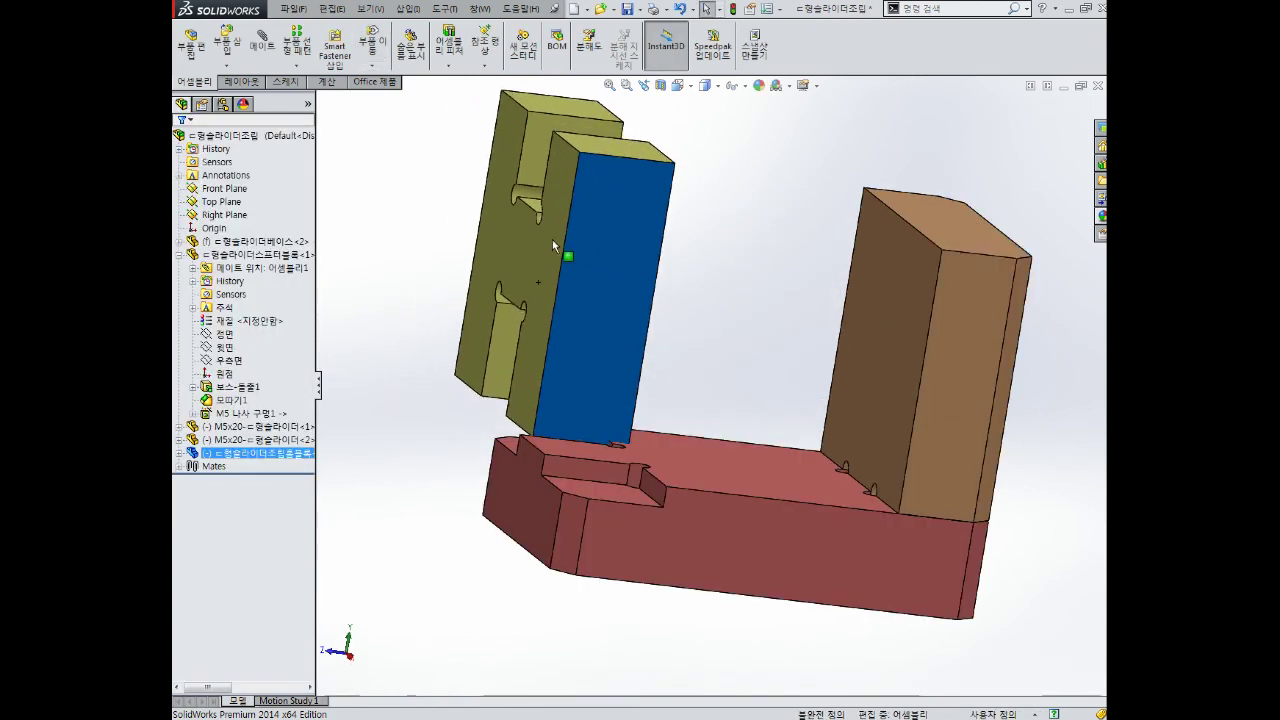
{"action": "middle_click_drag", "start_coordinate": [595, 377], "coordinate": [836, 603]}
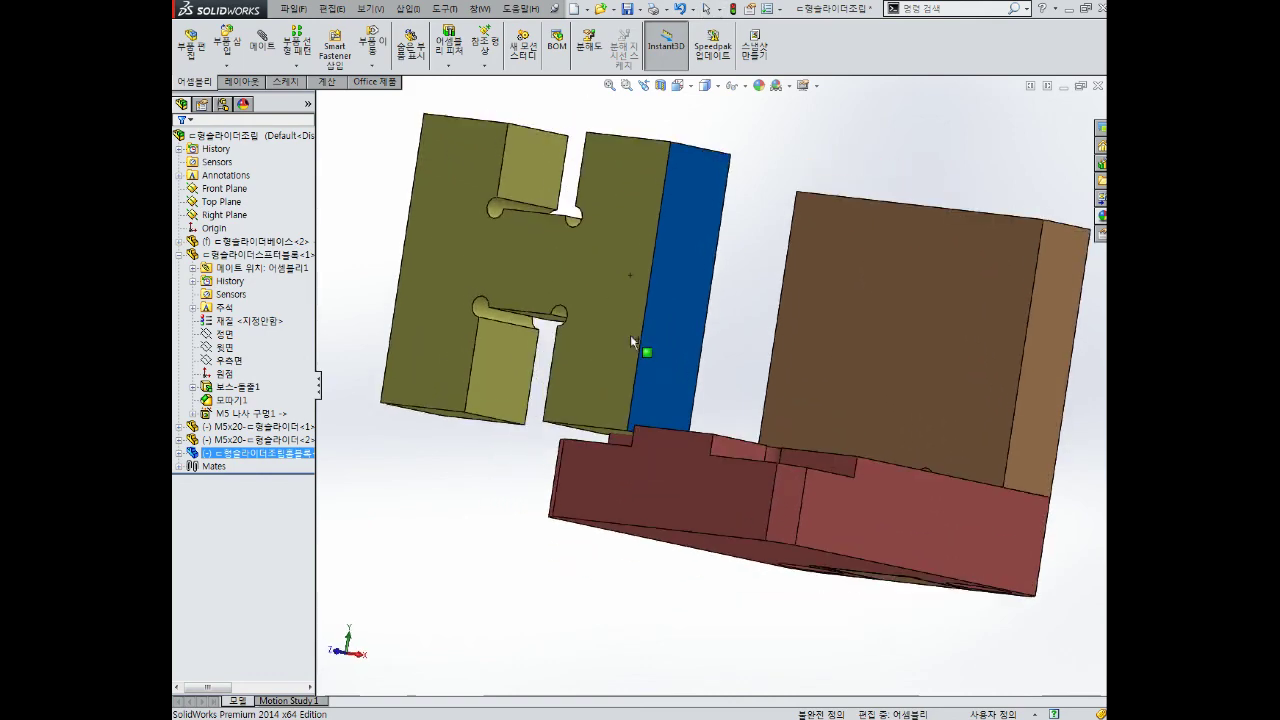
{"action": "left_click_drag", "start_coordinate": [836, 603], "coordinate": [750, 409]}
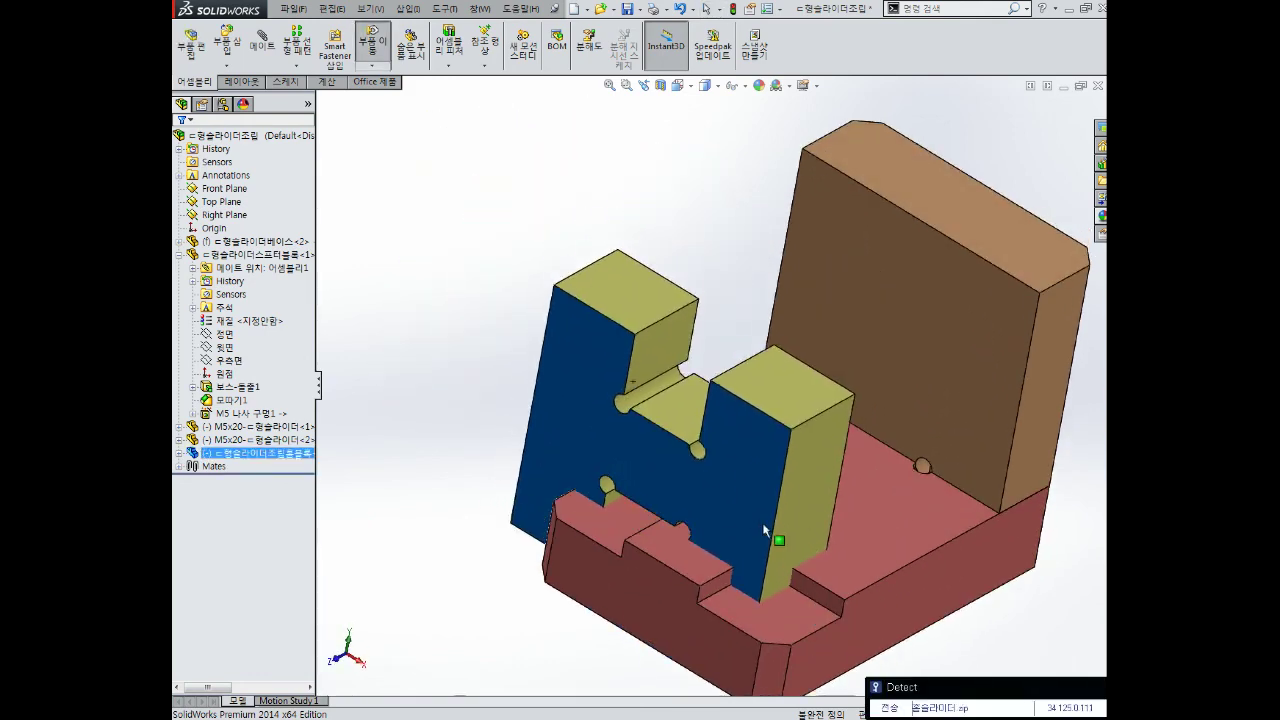
Step: Mate a face of the H block coincident with the narrow base face
{"action": "left_click", "coordinate": [262, 40]}
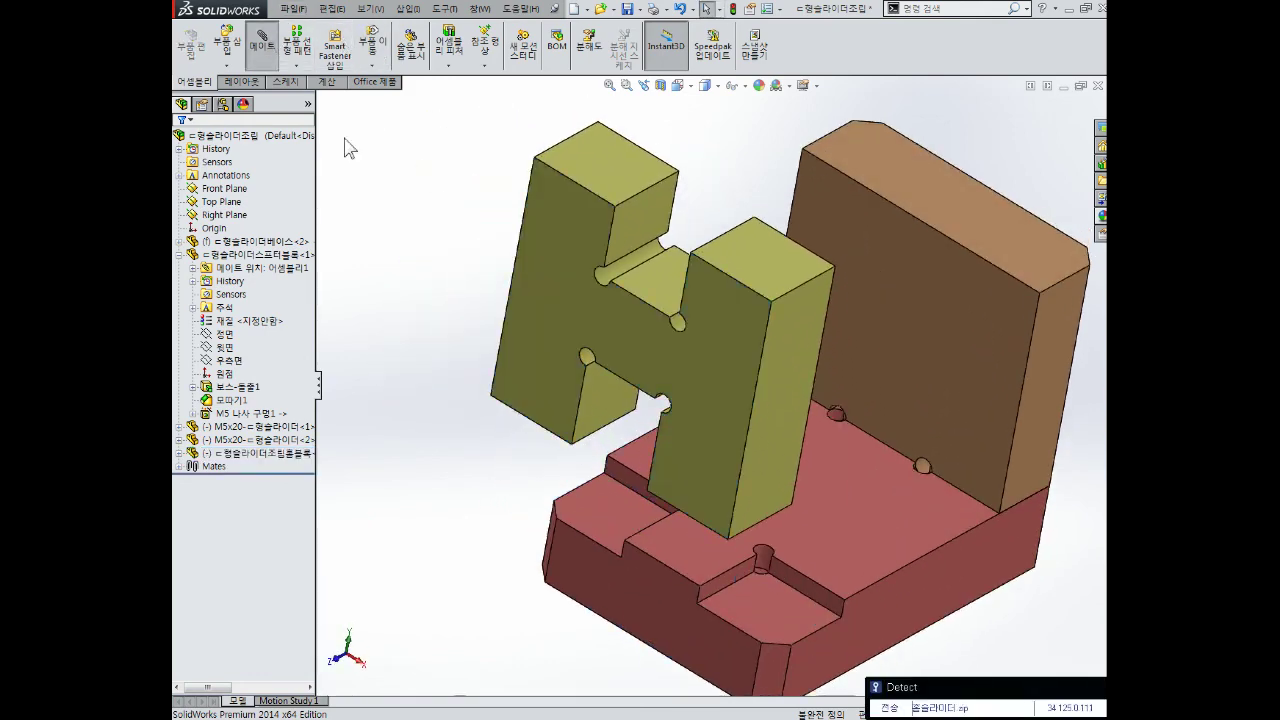
{"action": "middle_click_drag", "start_coordinate": [343, 143], "coordinate": [690, 419]}
{"action": "scroll", "coordinate": [690, 419], "scroll_direction": "up", "scroll_amount": 3}
{"action": "left_click", "coordinate": [590, 372]}
{"action": "scroll", "coordinate": [632, 480], "scroll_direction": "down", "scroll_amount": 1}
{"action": "mouse_move", "coordinate": [630, 486]}
{"action": "middle_mouse_down"}
{"action": "mouse_move", "coordinate": [621, 431]}
{"action": "mouse_move", "coordinate": [666, 455]}
{"action": "middle_mouse_up"}
{"action": "left_click", "coordinate": [667, 448]}
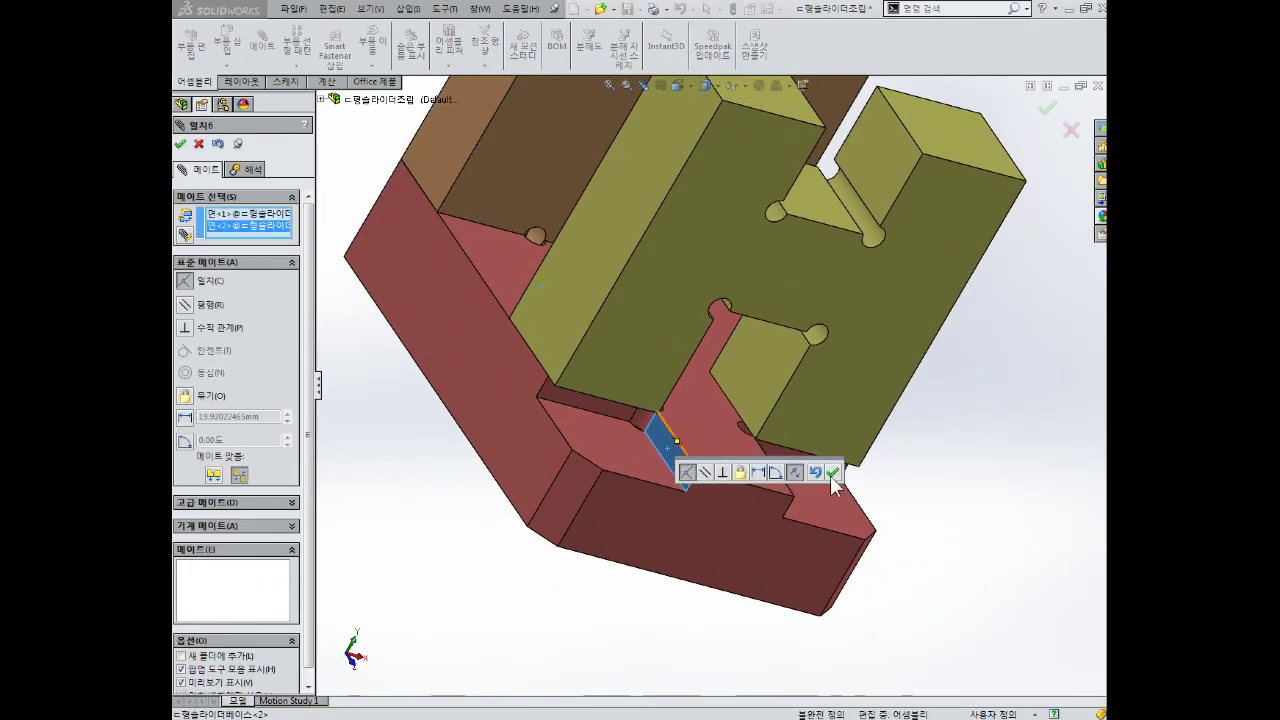
{"action": "left_click", "coordinate": [840, 485]}
Step: Add two more coincident mates between the block's slotted faces and the base
{"action": "mouse_move", "coordinate": [840, 485]}
{"action": "middle_mouse_down"}
{"action": "mouse_move", "coordinate": [663, 420]}
{"action": "mouse_move", "coordinate": [710, 392]}
{"action": "mouse_move", "coordinate": [694, 436]}
{"action": "mouse_move", "coordinate": [650, 385]}
{"action": "middle_mouse_up"}
{"action": "left_click", "coordinate": [650, 385]}
{"action": "left_click", "coordinate": [710, 536]}
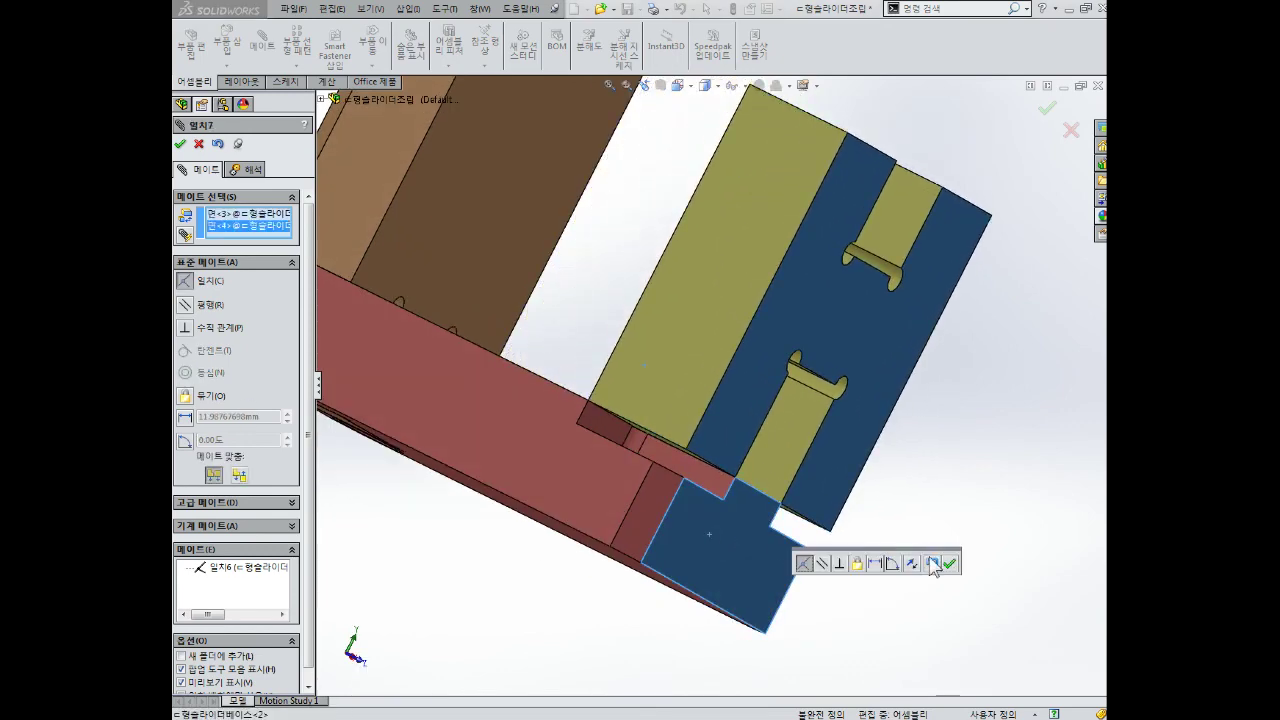
{"action": "left_click", "coordinate": [943, 568]}
{"action": "scroll", "coordinate": [661, 403], "scroll_direction": "down", "scroll_amount": 4}
{"action": "scroll", "coordinate": [720, 380], "scroll_direction": "down", "scroll_amount": 3}
{"action": "scroll", "coordinate": [720, 380], "scroll_direction": "up", "scroll_amount": 5}
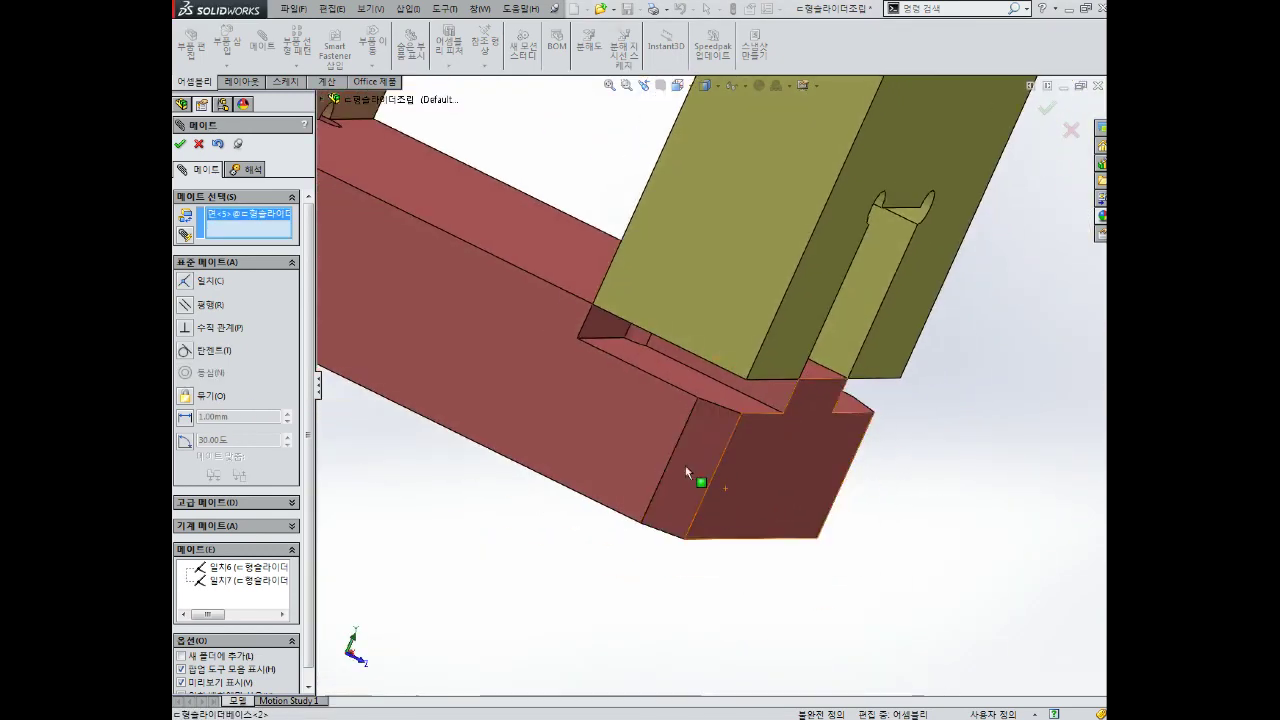
{"action": "left_click", "coordinate": [660, 370]}
{"action": "left_click", "coordinate": [825, 352]}
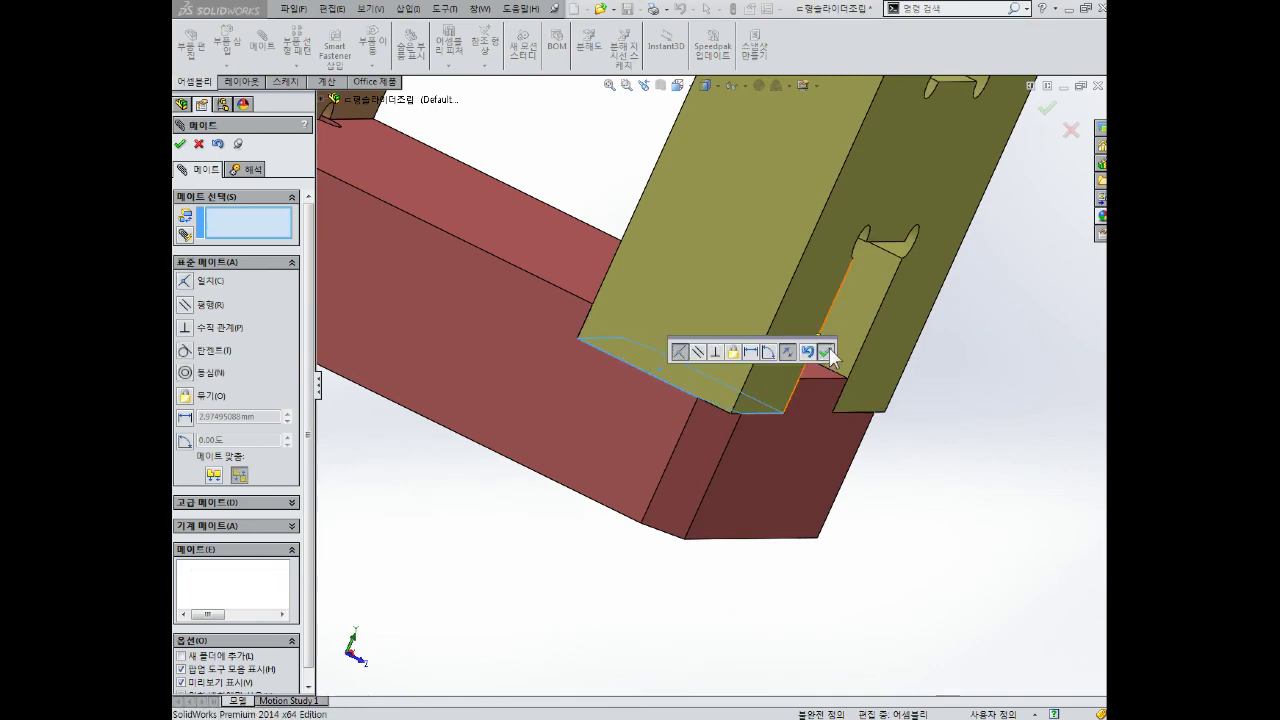
Step: Inspect the mated H block from several angles and close Mate
{"action": "scroll", "coordinate": [805, 373], "scroll_direction": "up", "scroll_amount": 5}
{"action": "middle_click_drag", "start_coordinate": [805, 373], "coordinate": [599, 273]}
{"action": "scroll", "coordinate": [660, 340], "scroll_direction": "down", "scroll_amount": 3}
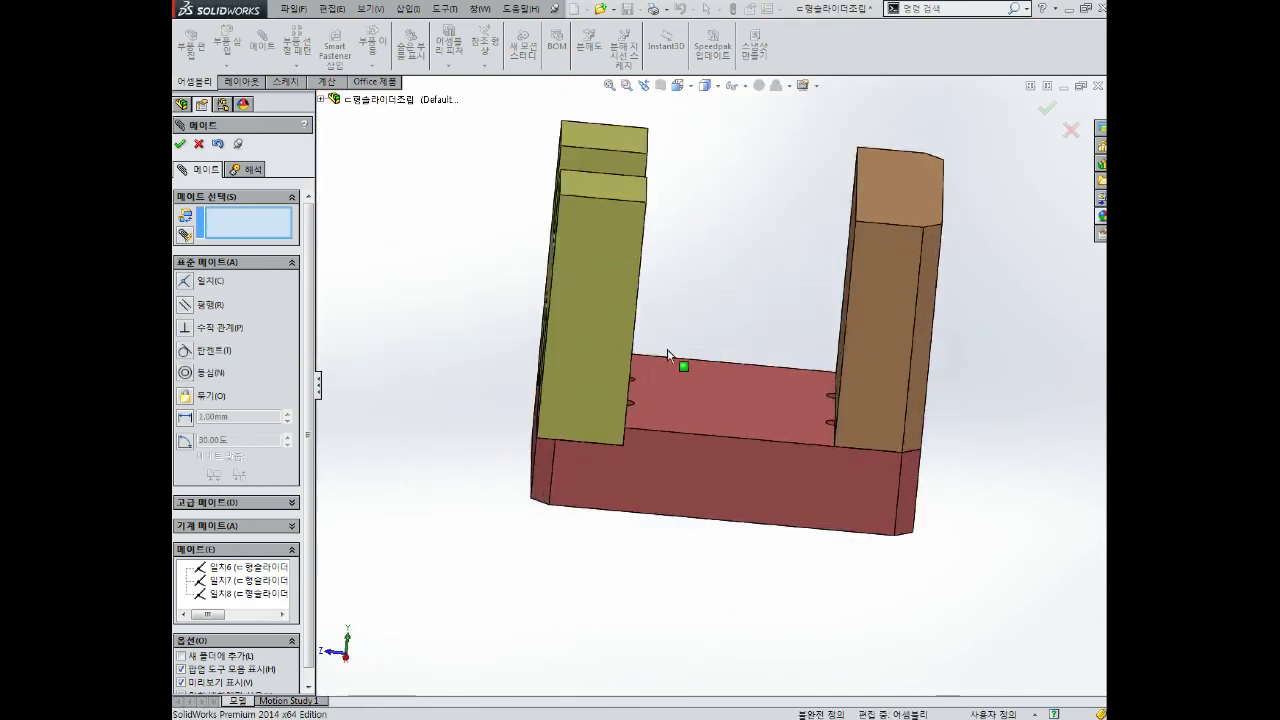
{"action": "mouse_move", "coordinate": [680, 363]}
{"action": "middle_mouse_down"}
{"action": "mouse_move", "coordinate": [543, 234]}
{"action": "mouse_move", "coordinate": [677, 294]}
{"action": "mouse_move", "coordinate": [692, 381]}
{"action": "mouse_move", "coordinate": [705, 357]}
{"action": "middle_mouse_up"}
{"action": "scroll", "coordinate": [705, 357], "scroll_direction": "up", "scroll_amount": 3}
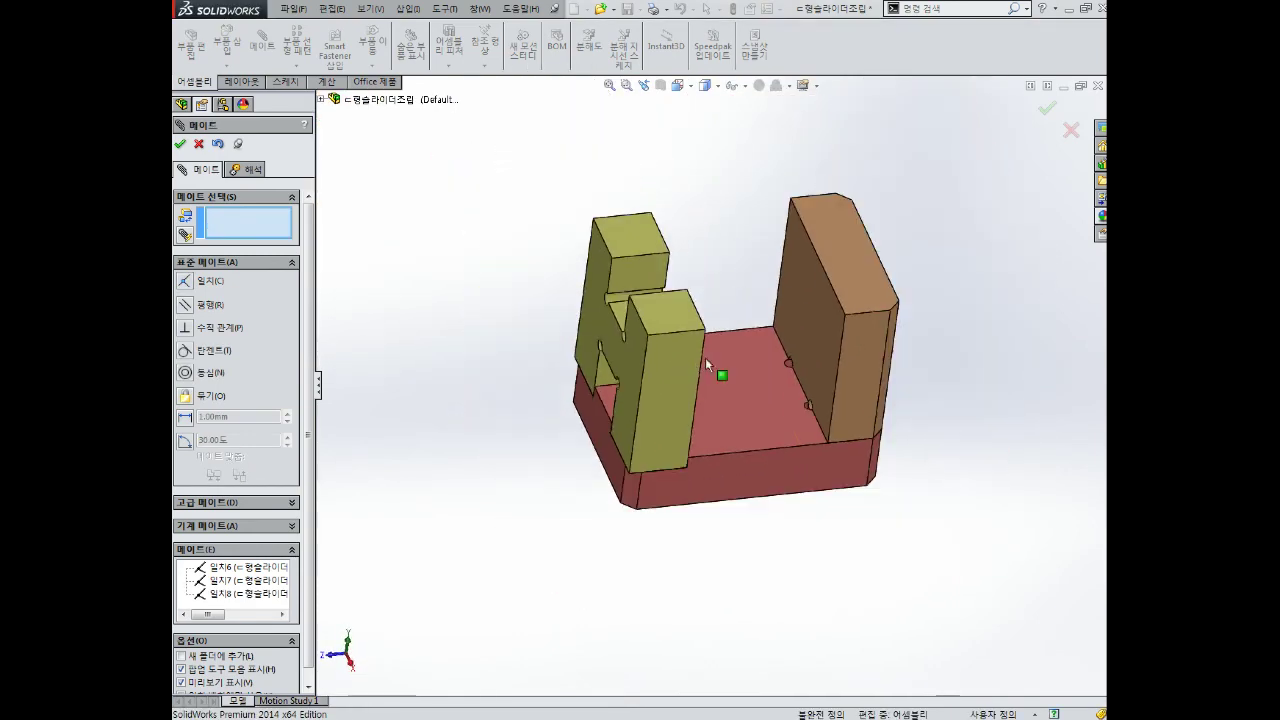
{"action": "scroll", "coordinate": [778, 322], "scroll_direction": "down", "scroll_amount": 3}
{"action": "mouse_move", "coordinate": [828, 470]}
{"action": "middle_mouse_down"}
{"action": "mouse_move", "coordinate": [531, 391]}
{"action": "mouse_move", "coordinate": [486, 366]}
{"action": "mouse_move", "coordinate": [565, 383]}
{"action": "mouse_move", "coordinate": [664, 334]}
{"action": "middle_mouse_up"}
{"action": "key", "text": "Return"}
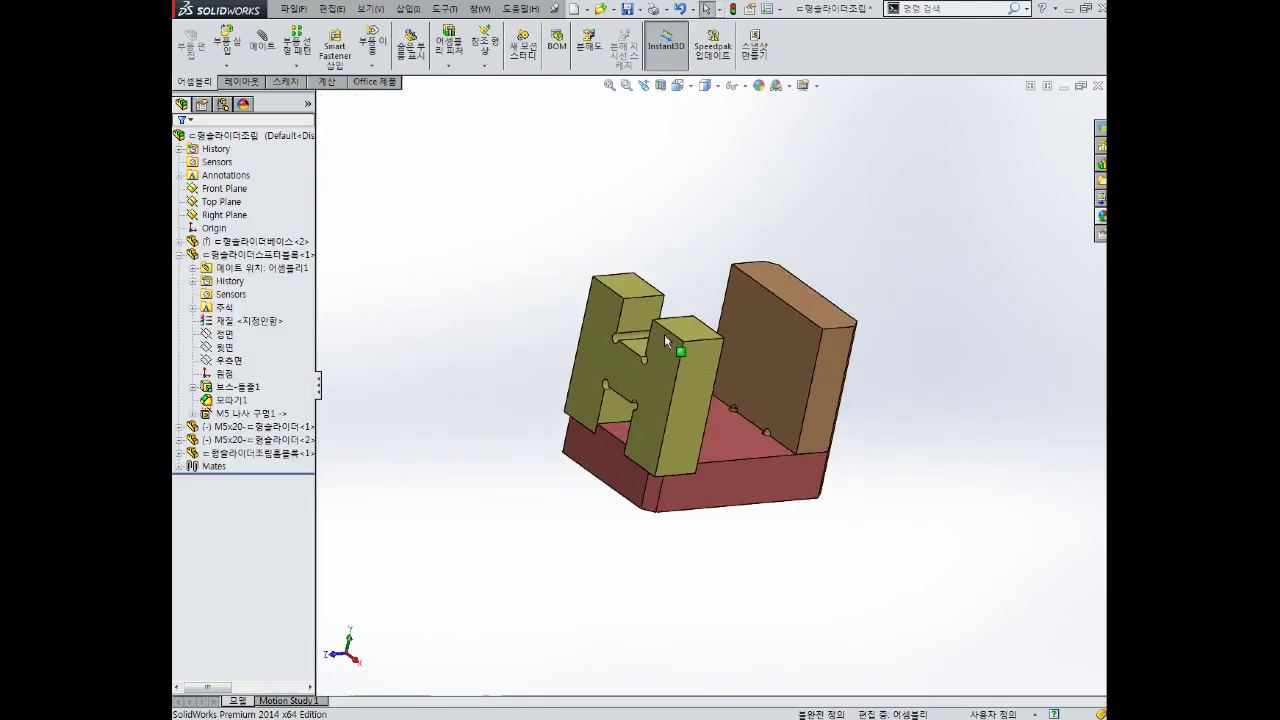
Step: Edit the H block and chamfer two vertical edges 3 mm × 45°
{"action": "scroll", "coordinate": [638, 319], "scroll_direction": "down", "scroll_amount": 3}
{"action": "left_click", "coordinate": [612, 272]}
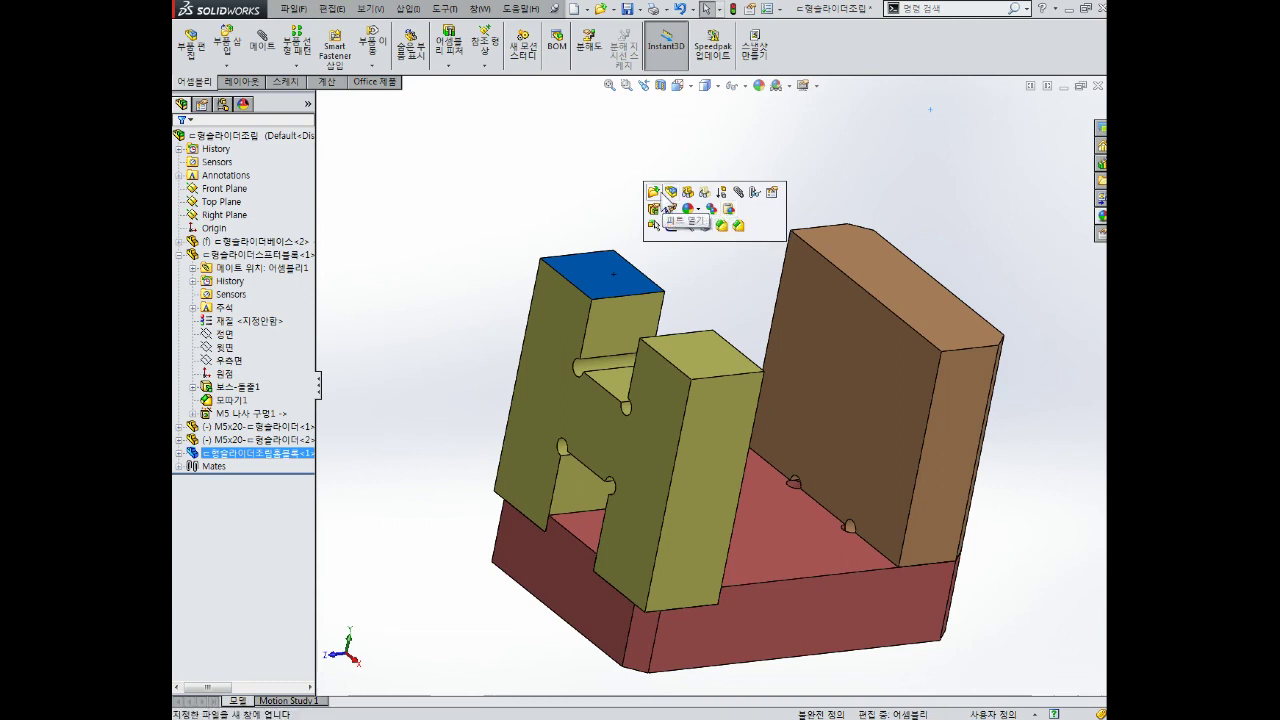
{"action": "left_click", "coordinate": [672, 208]}
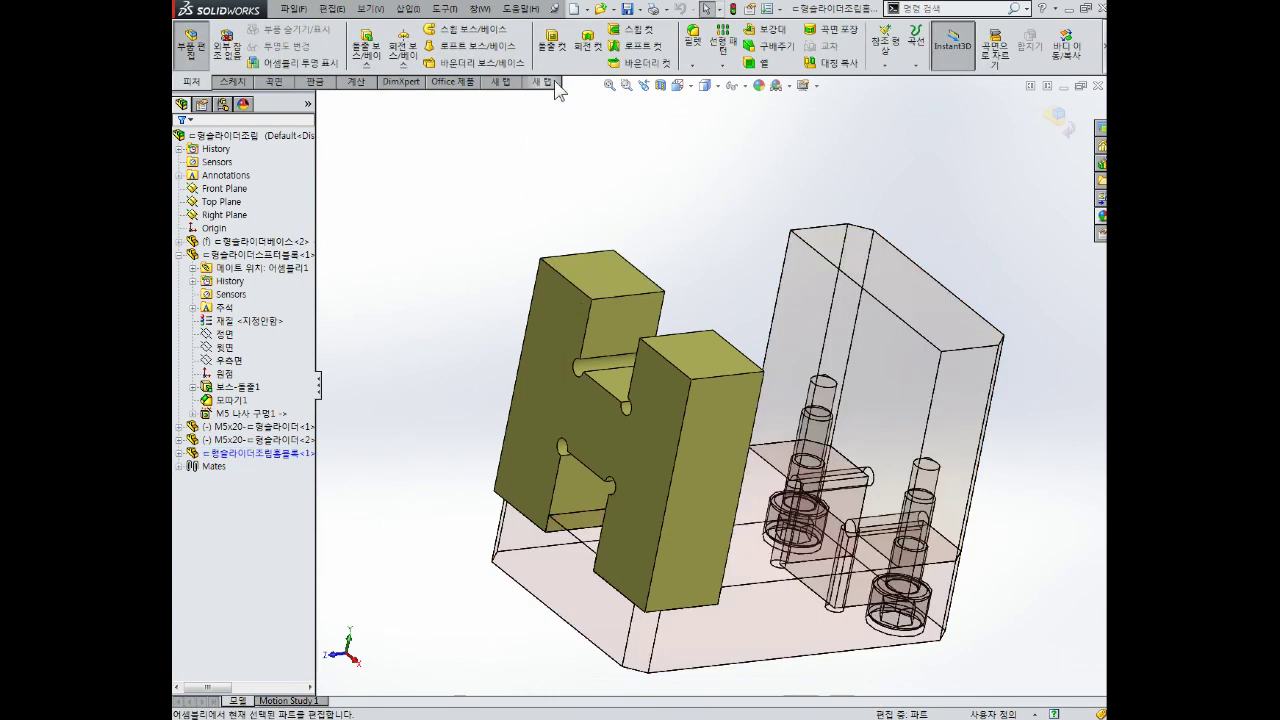
{"action": "left_click", "coordinate": [692, 68]}
{"action": "left_click", "coordinate": [718, 98]}
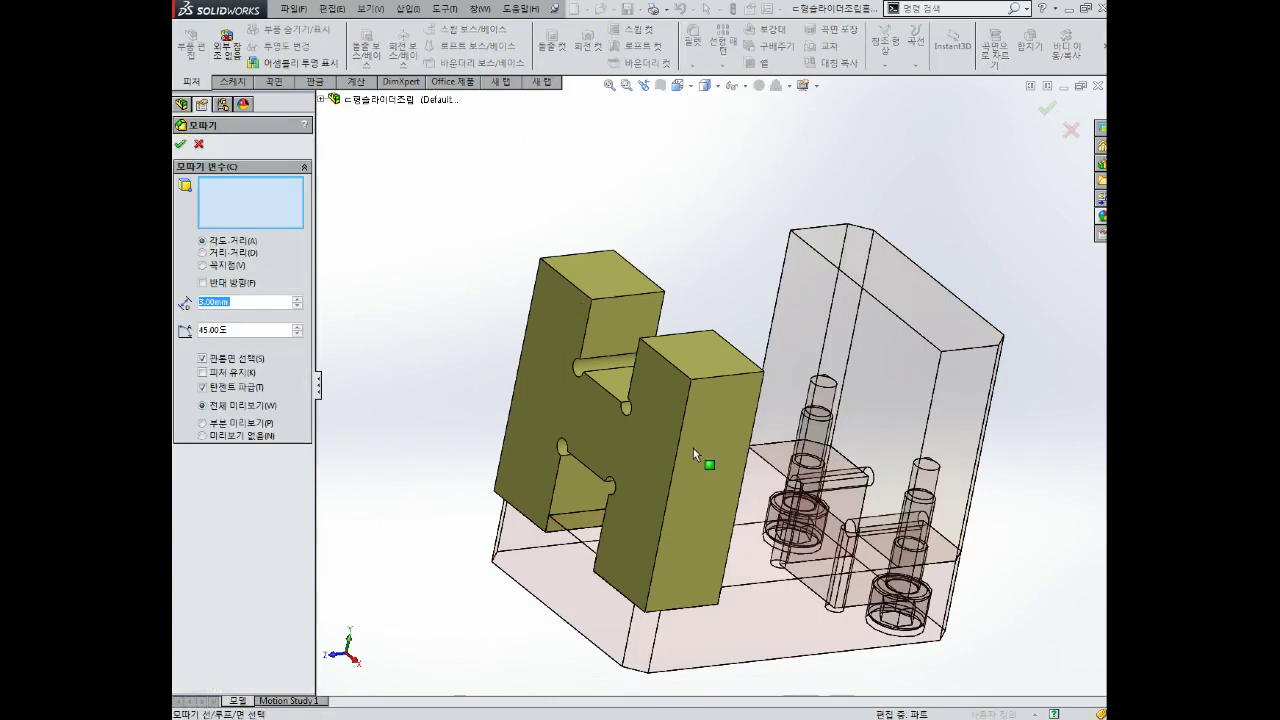
{"action": "left_click", "coordinate": [693, 454]}
{"action": "mouse_move", "coordinate": [685, 480]}
{"action": "middle_mouse_down"}
{"action": "mouse_move", "coordinate": [578, 356]}
{"action": "mouse_move", "coordinate": [212, 378]}
{"action": "middle_mouse_up"}
{"action": "left_click", "coordinate": [582, 352]}
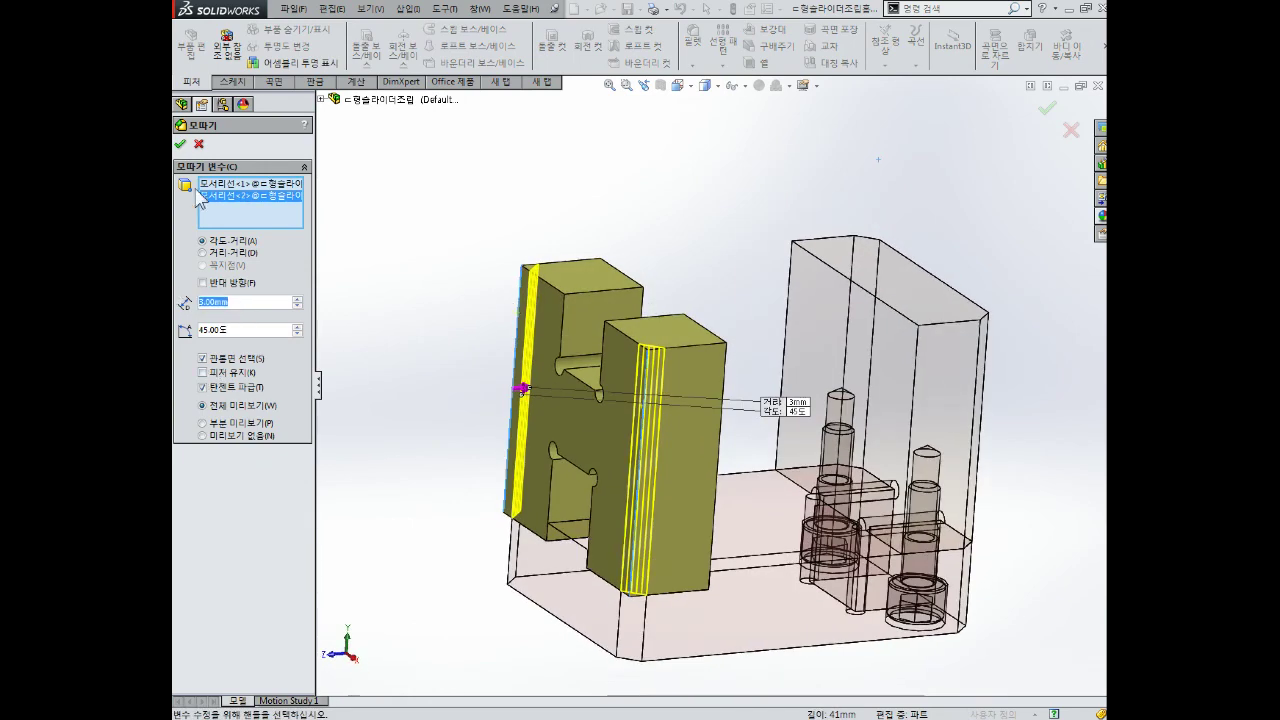
{"action": "left_click", "coordinate": [180, 144]}
Step: Inspect the chamfered block and exit component editing
{"action": "scroll", "coordinate": [543, 329], "scroll_direction": "up", "scroll_amount": 3}
{"action": "scroll", "coordinate": [680, 520], "scroll_direction": "down", "scroll_amount": 5}
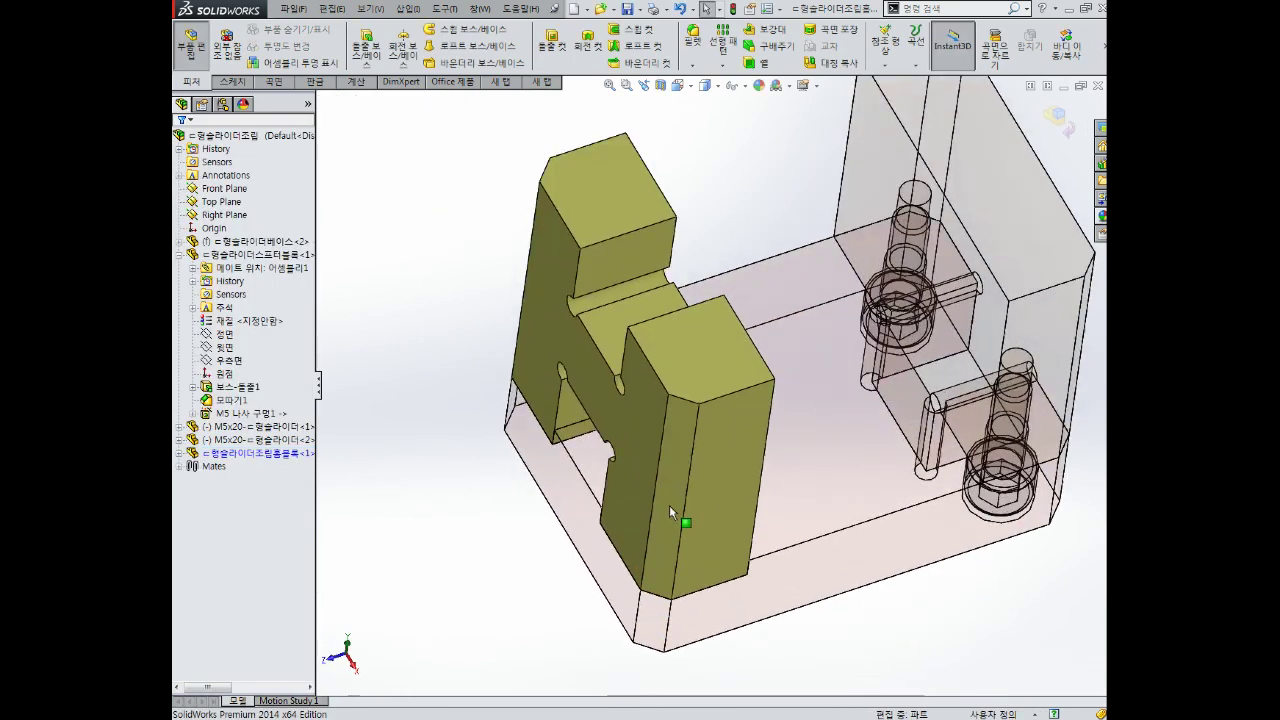
{"action": "mouse_move", "coordinate": [680, 520]}
{"action": "middle_mouse_down"}
{"action": "mouse_move", "coordinate": [601, 343]}
{"action": "mouse_move", "coordinate": [800, 323]}
{"action": "mouse_move", "coordinate": [760, 330]}
{"action": "middle_mouse_up"}
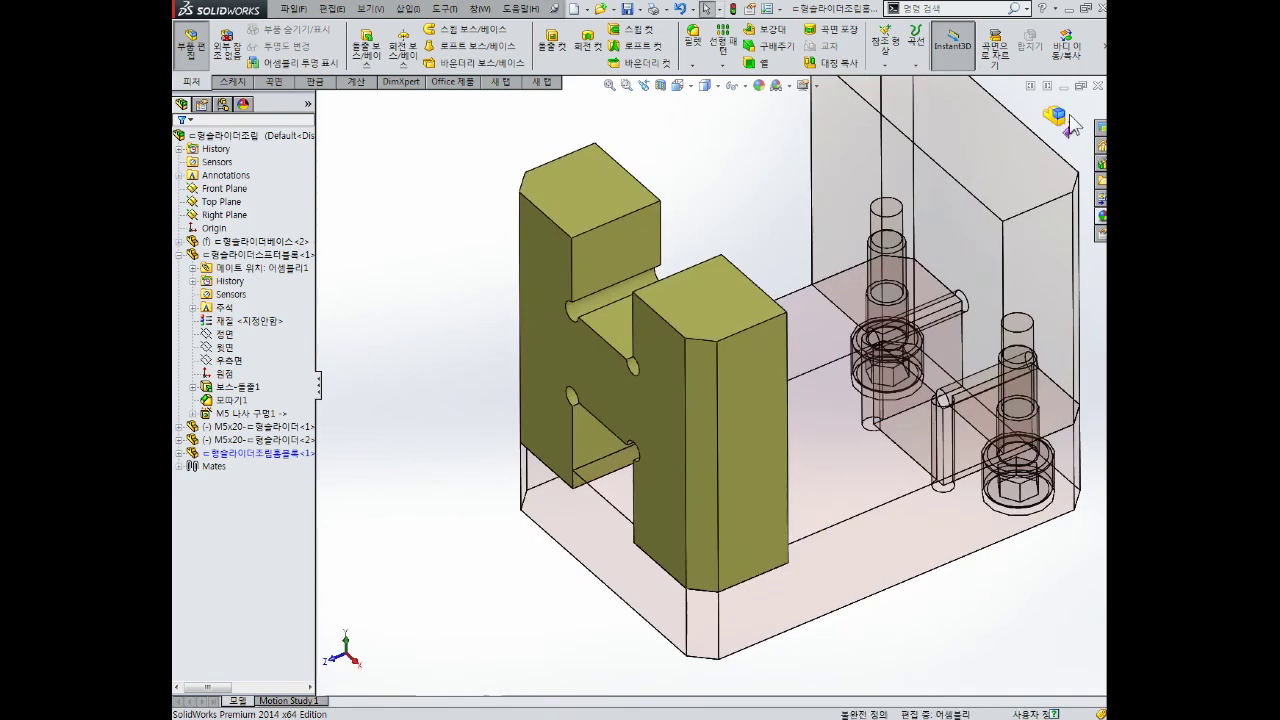
{"action": "left_click", "coordinate": [1057, 117]}
{"action": "mouse_move", "coordinate": [960, 300]}
{"action": "middle_mouse_down"}
{"action": "mouse_move", "coordinate": [740, 411]}
{"action": "mouse_move", "coordinate": [784, 221]}
{"action": "mouse_move", "coordinate": [735, 365]}
{"action": "middle_mouse_up"}
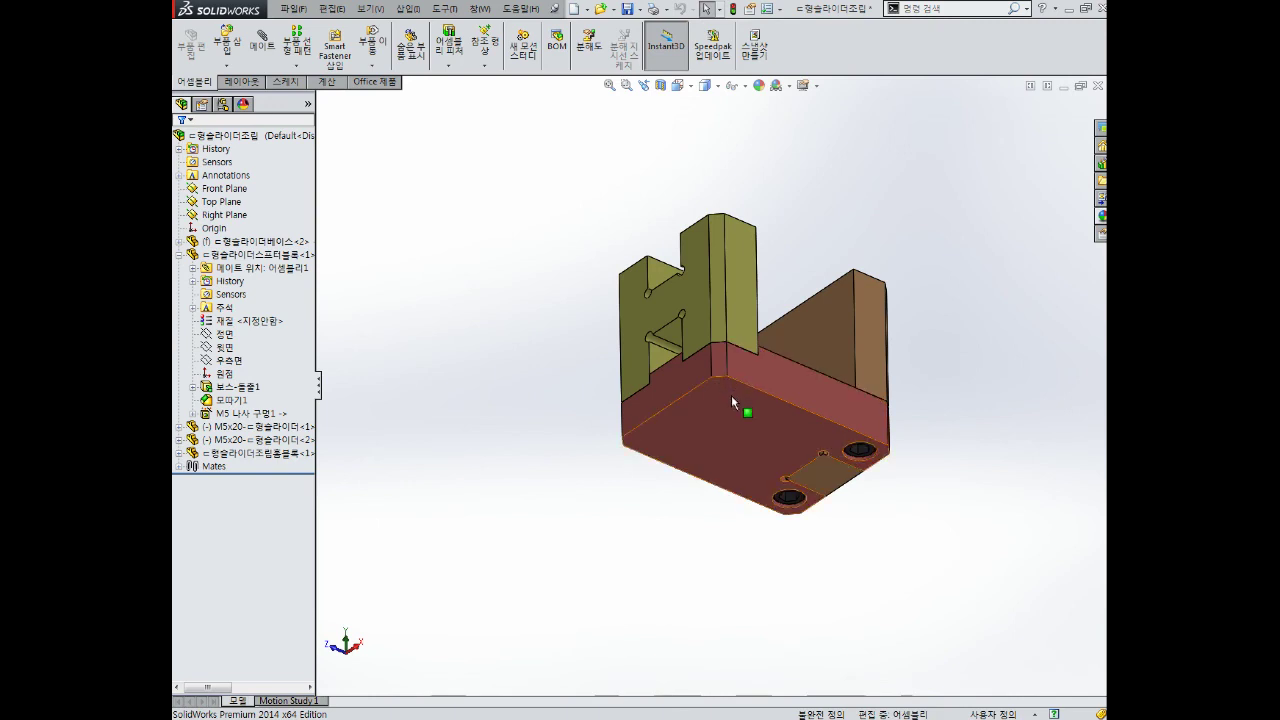
Step: Orbit to the red base and edit it in place within the assembly
{"action": "mouse_move", "coordinate": [732, 397]}
{"action": "middle_mouse_down"}
{"action": "mouse_move", "coordinate": [751, 375]}
{"action": "mouse_move", "coordinate": [636, 312]}
{"action": "mouse_move", "coordinate": [719, 452]}
{"action": "mouse_move", "coordinate": [739, 335]}
{"action": "middle_mouse_up"}
{"action": "scroll", "coordinate": [739, 347], "scroll_direction": "down", "scroll_amount": 3}
{"action": "mouse_move", "coordinate": [758, 325]}
{"action": "middle_mouse_down"}
{"action": "mouse_move", "coordinate": [743, 380]}
{"action": "mouse_move", "coordinate": [777, 394]}
{"action": "middle_mouse_up"}
{"action": "scroll", "coordinate": [580, 429], "scroll_direction": "down", "scroll_amount": 3}
{"action": "scroll", "coordinate": [594, 394], "scroll_direction": "up", "scroll_amount": 3}
{"action": "scroll", "coordinate": [726, 449], "scroll_direction": "down", "scroll_amount": 3}
{"action": "left_click", "coordinate": [630, 517]}
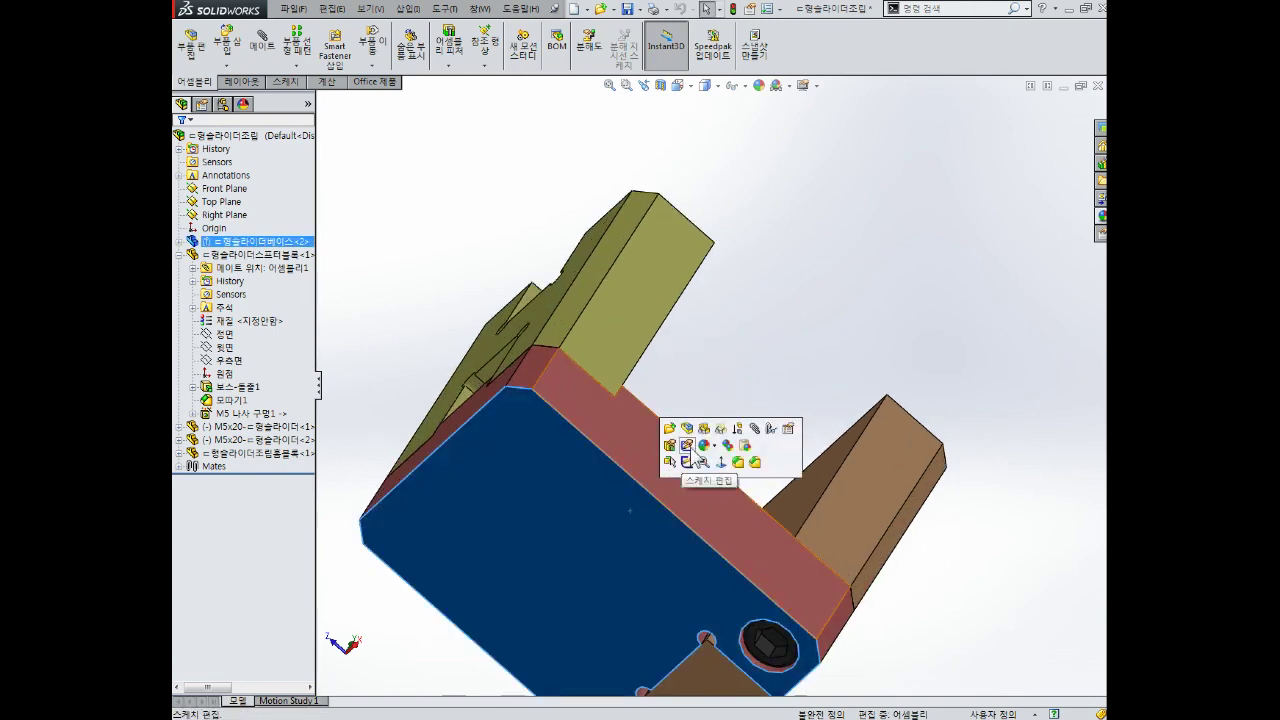
{"action": "left_click", "coordinate": [692, 444]}
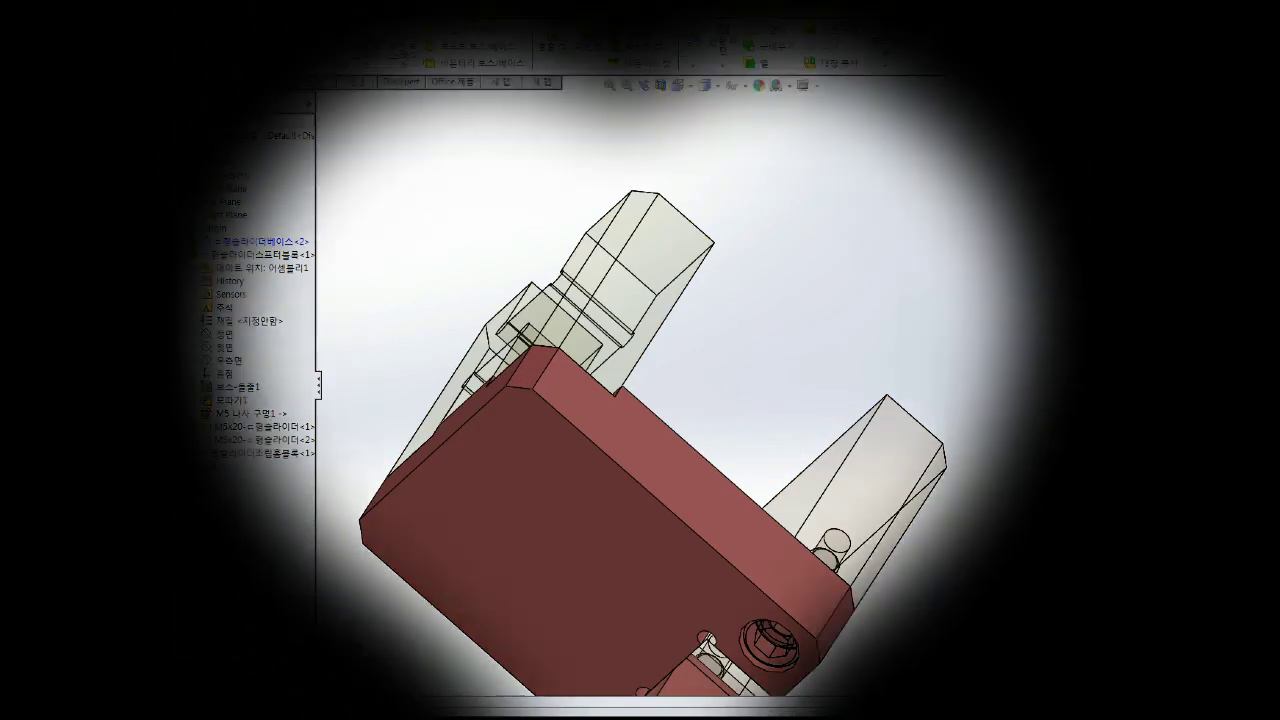